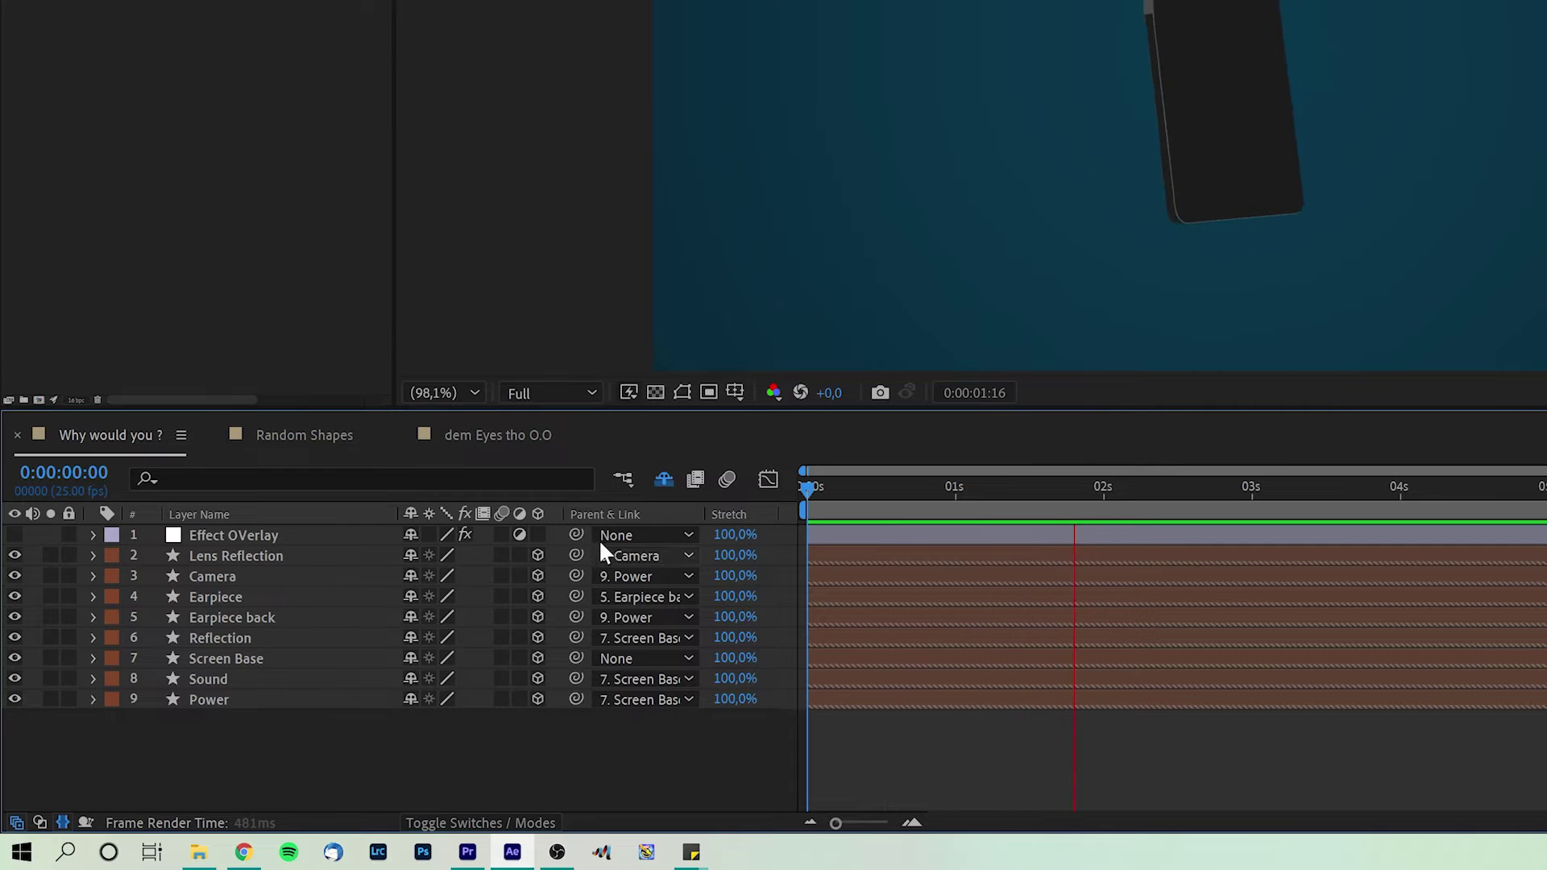
# Step: Delete the eight separate phone-part layers from Power through Lens Reflection
pyautogui.click(663, 481)
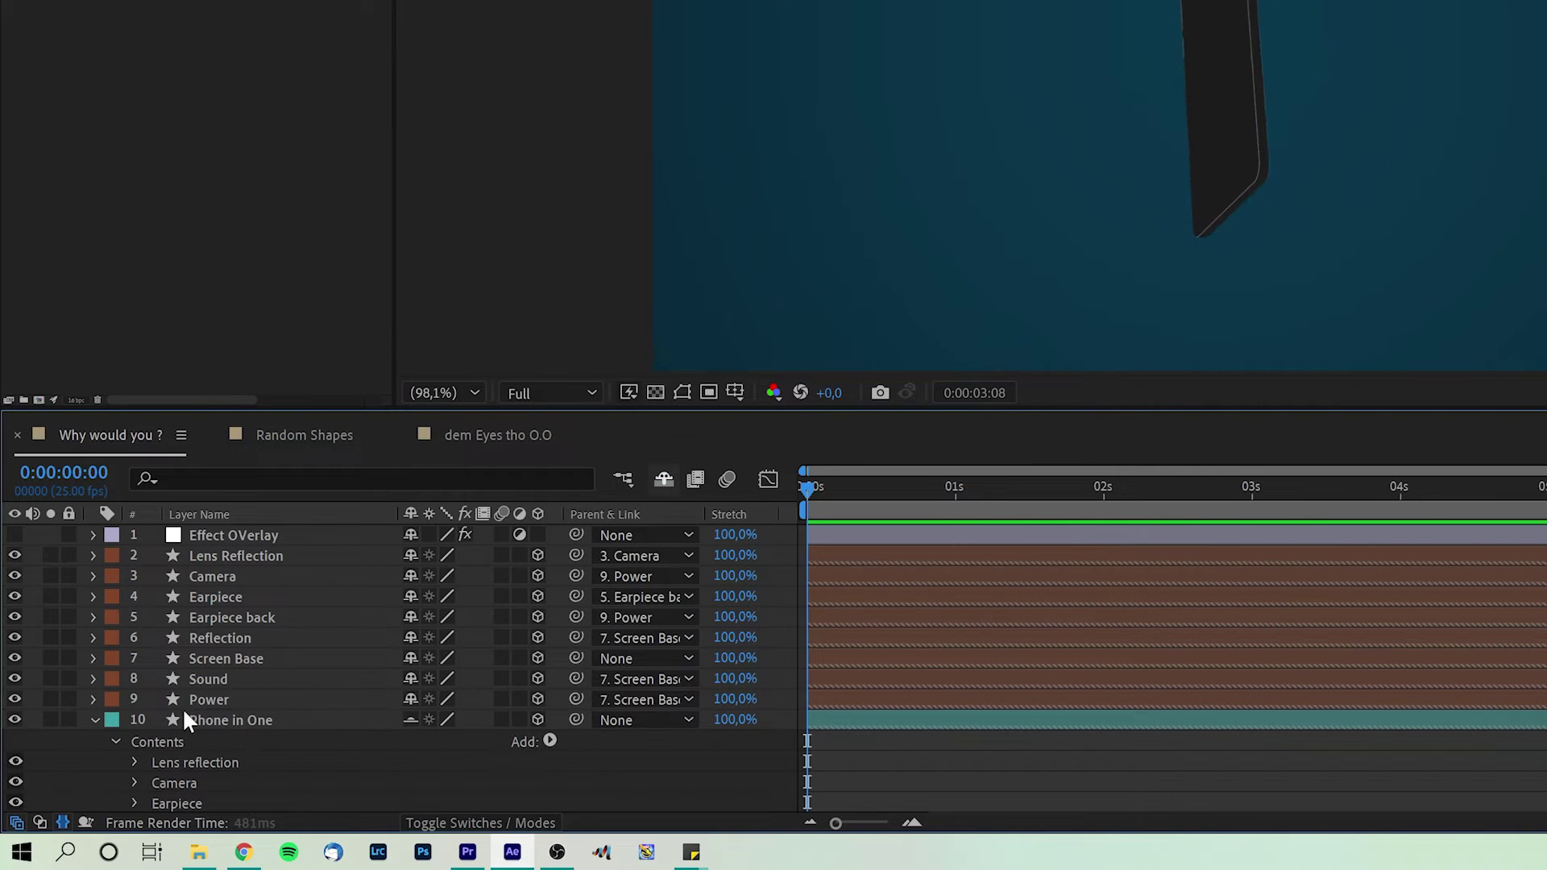
pyautogui.click(208, 699)
pyautogui.keyDown('shift'); pyautogui.click(216, 557); pyautogui.keyUp('shift')
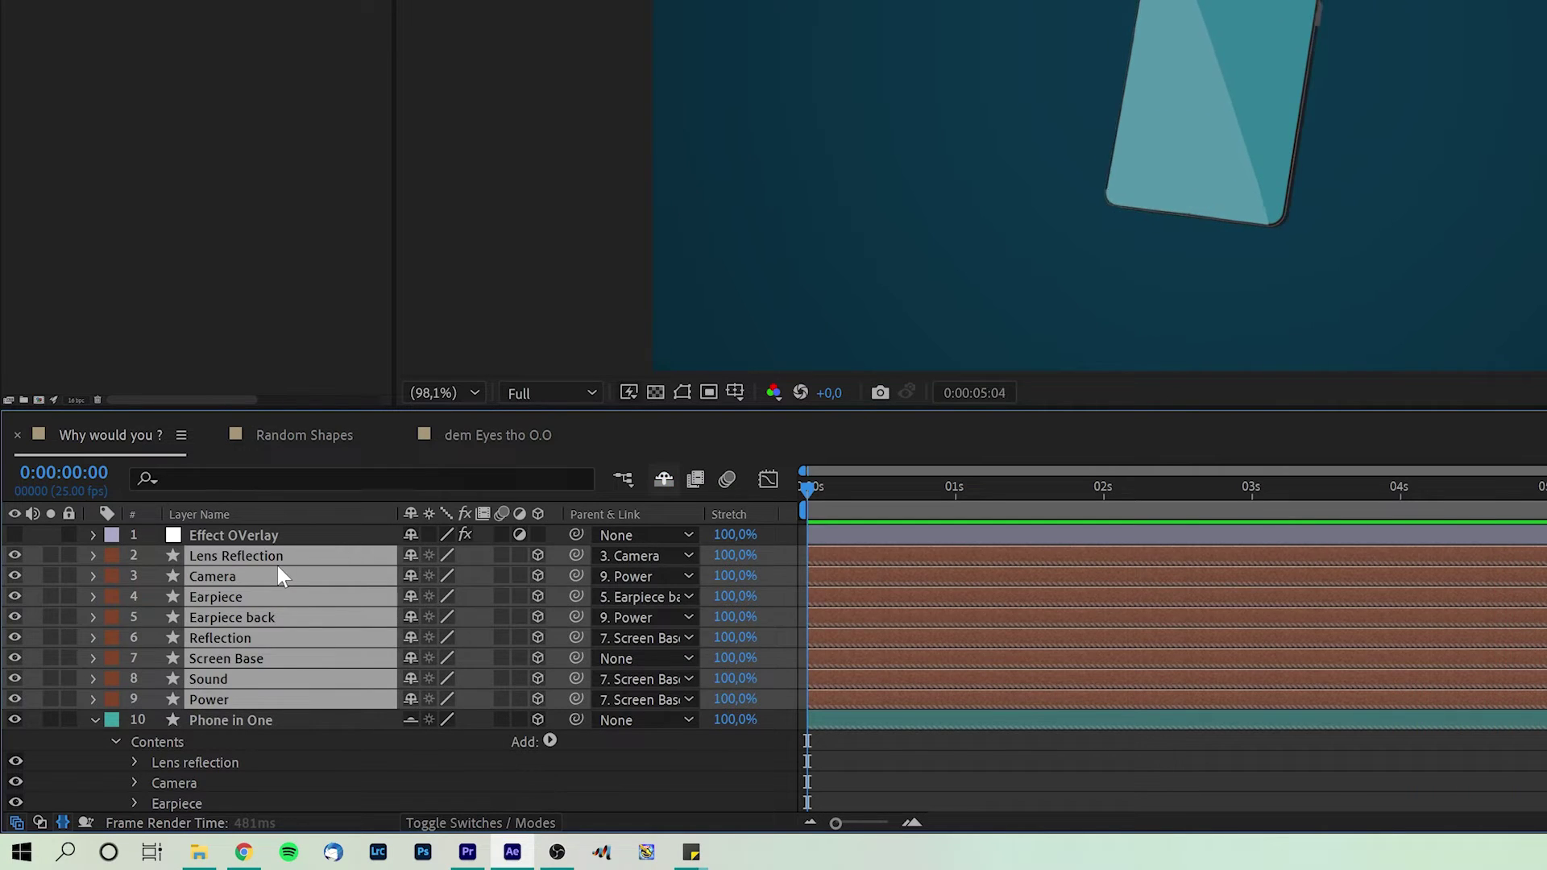
pyautogui.press('Delete')
# Step: Select the Phone in One layer, show its contents, and stop the preview
pyautogui.click(230, 558)
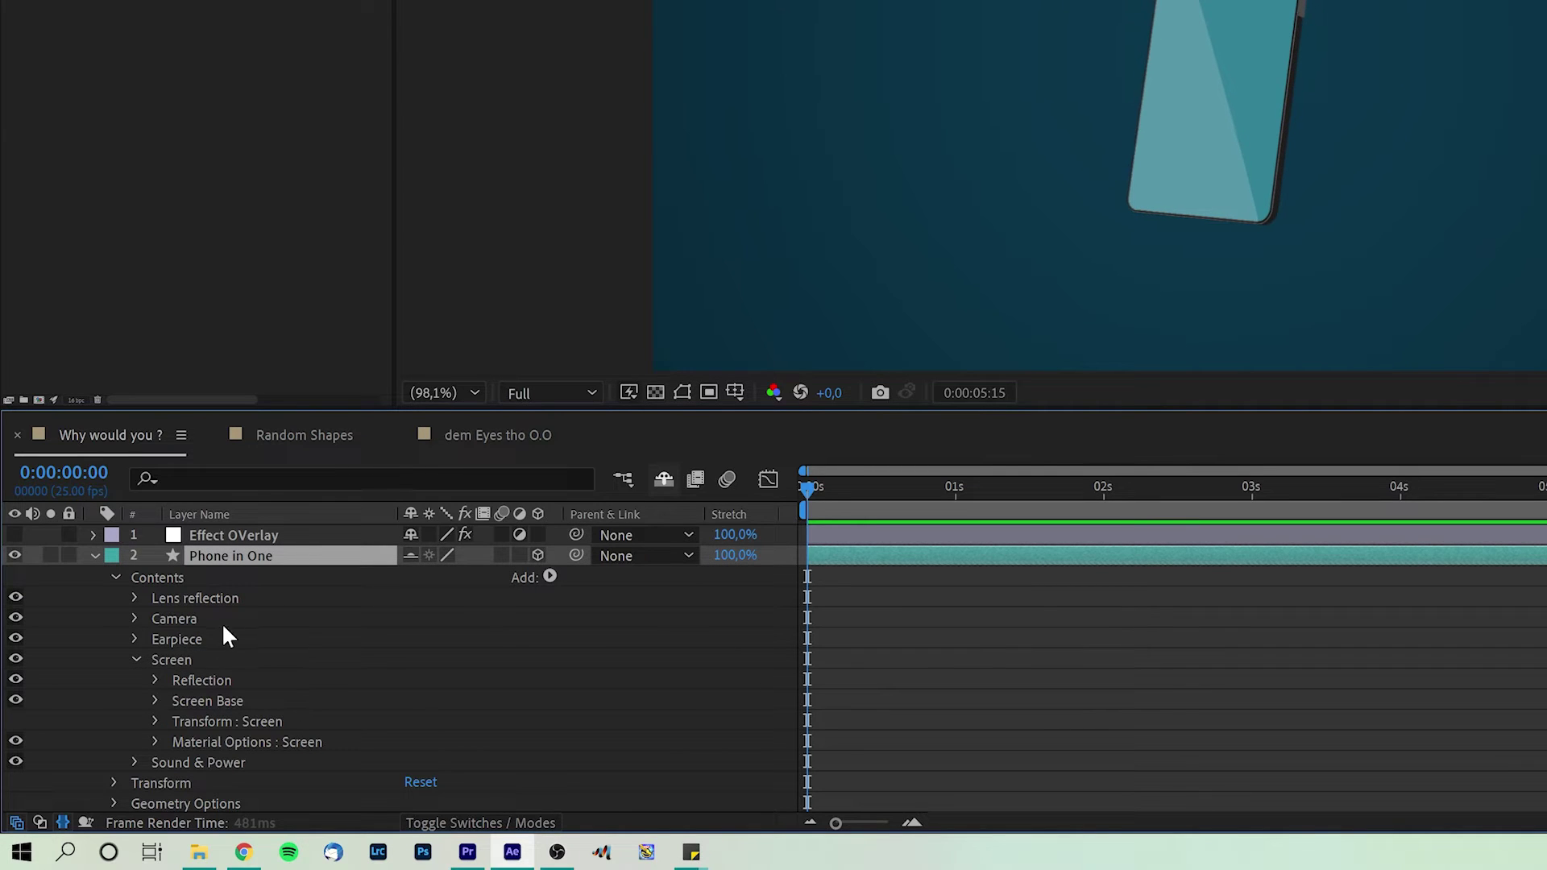
pyautogui.scroll(-1, 151, 632)
pyautogui.scroll(1, 152, 631)
pyautogui.click(95, 556)
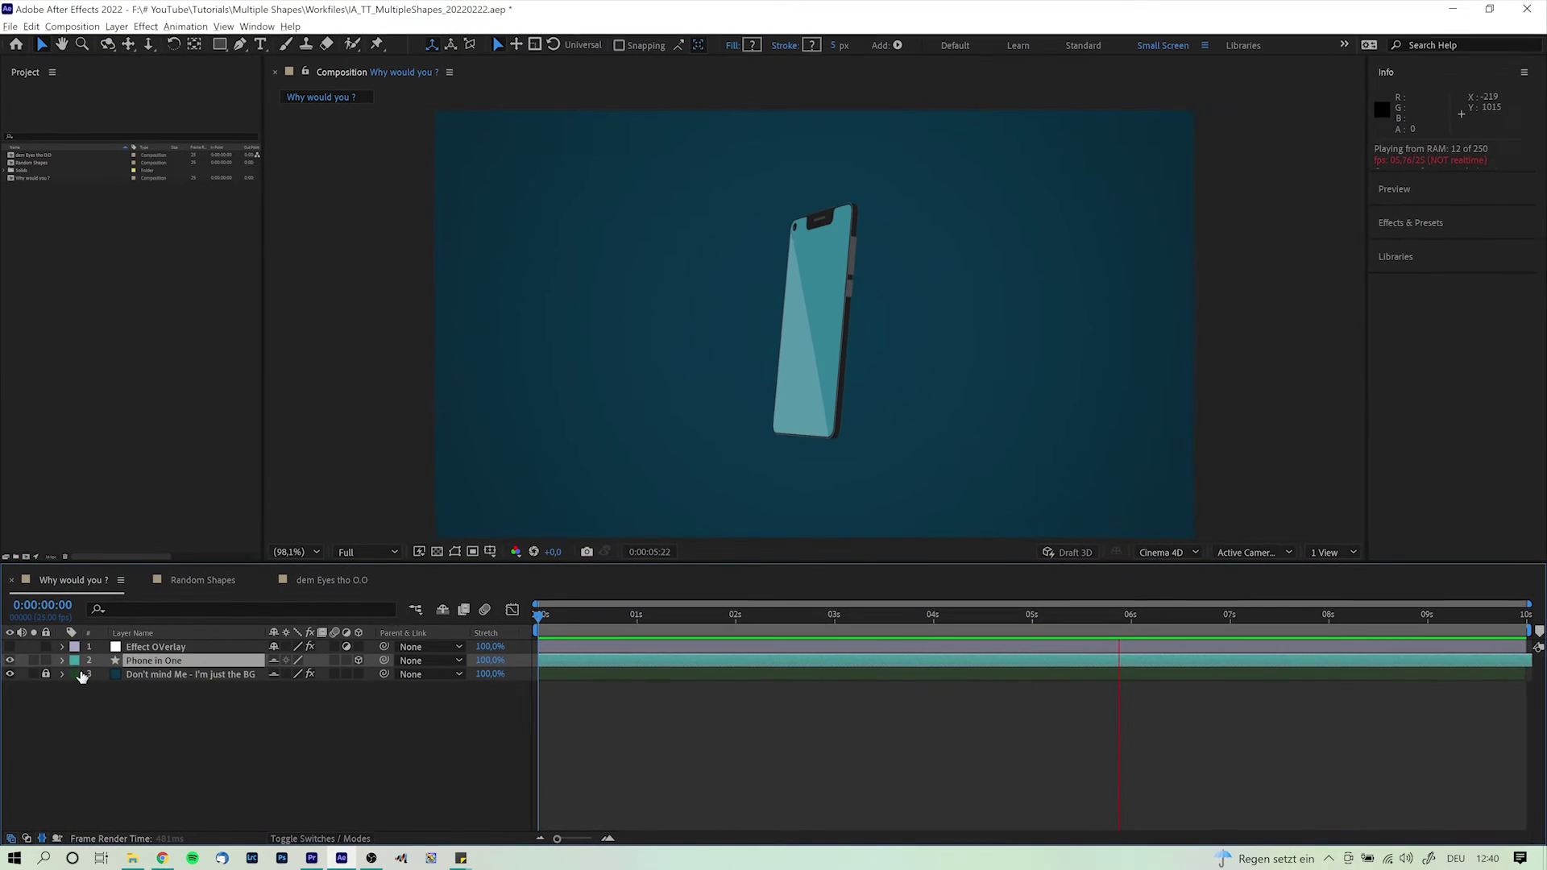
pyautogui.click(63, 661)
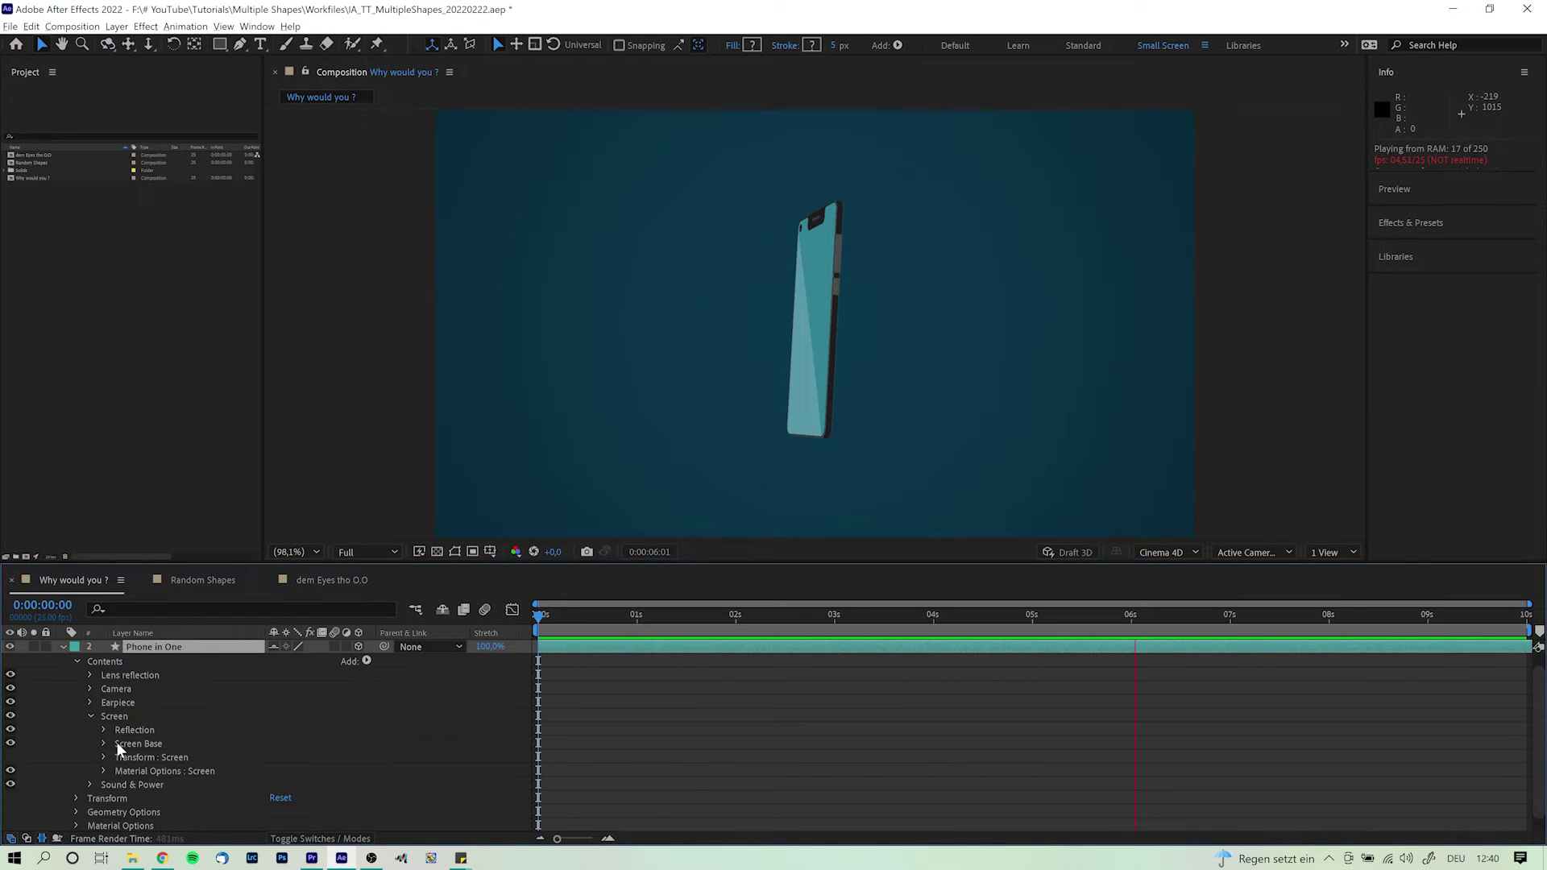
pyautogui.press('space')
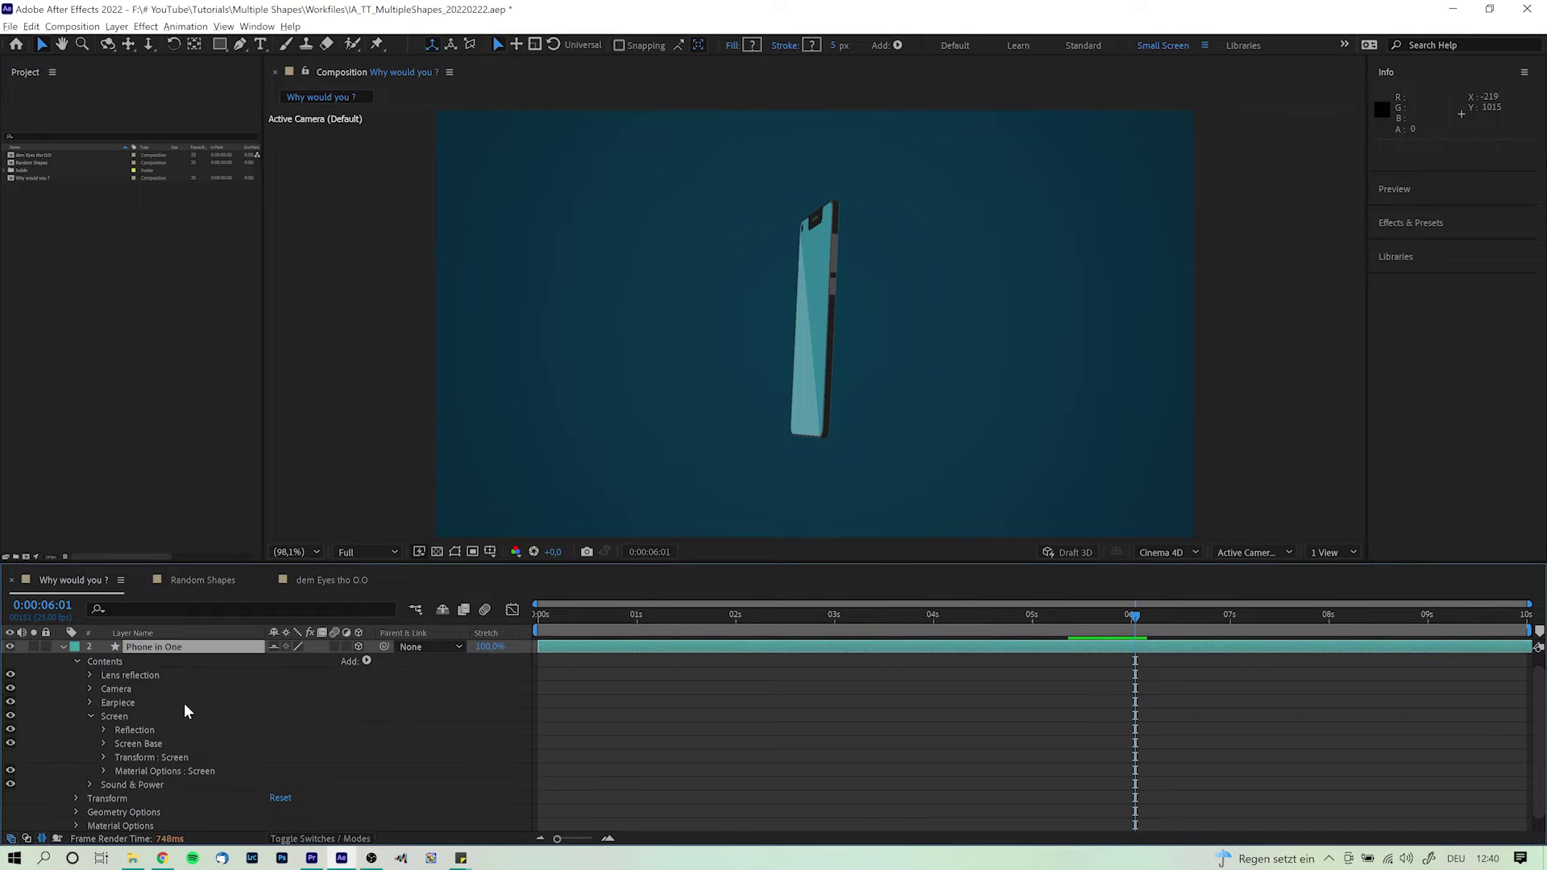
# Step: Group the Lens reflection and Camera shapes as 'Camera', then return to 0:00:05:04
pyautogui.click(148, 675)
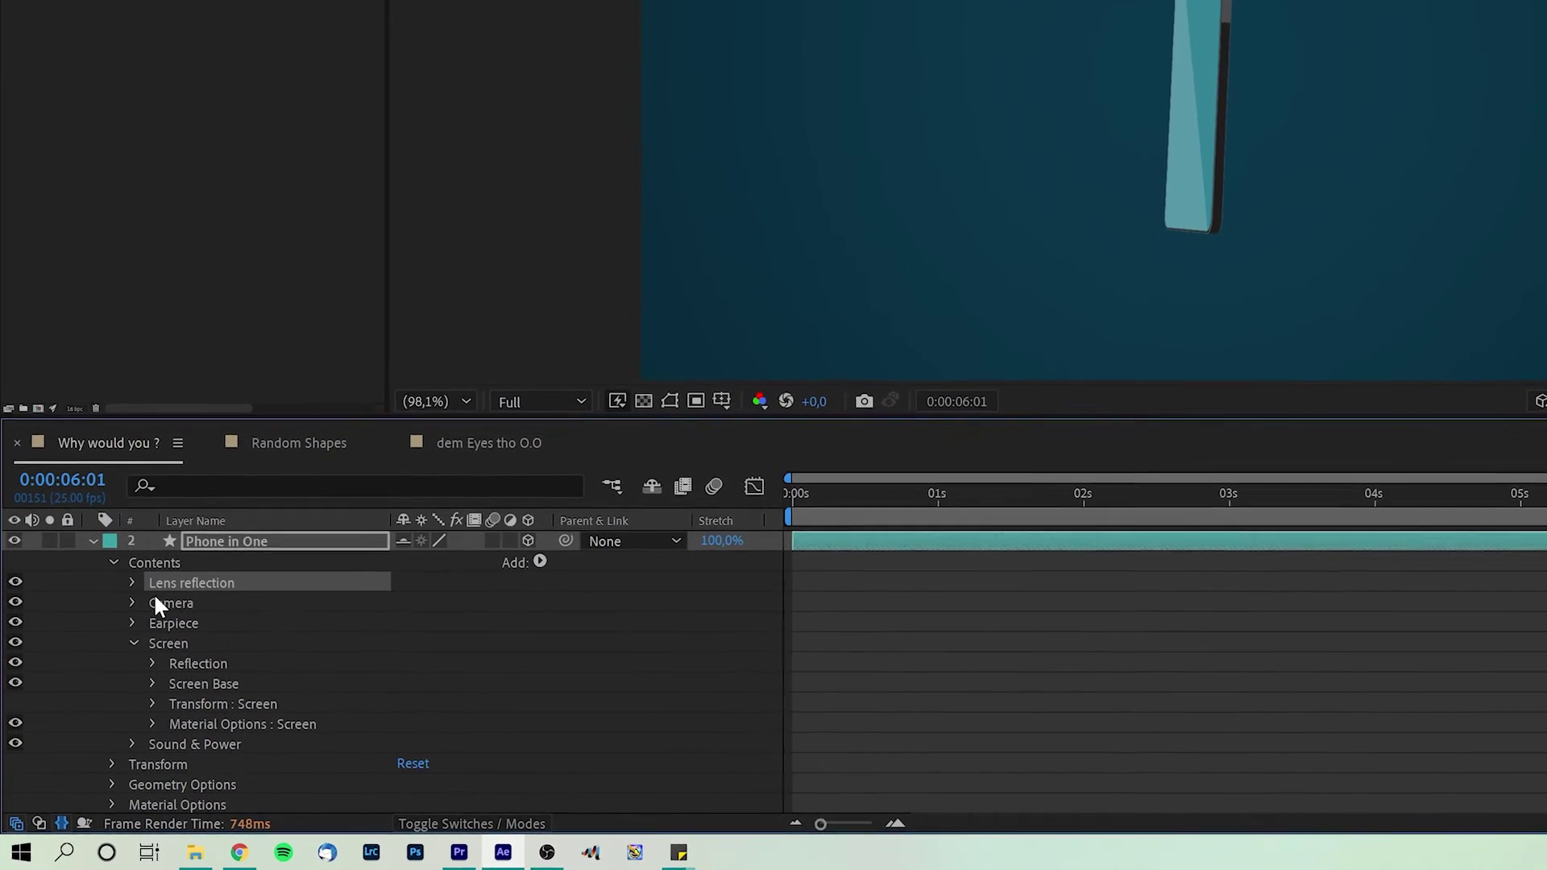
pyautogui.keyDown('shift'); pyautogui.click(164, 598); pyautogui.keyUp('shift')
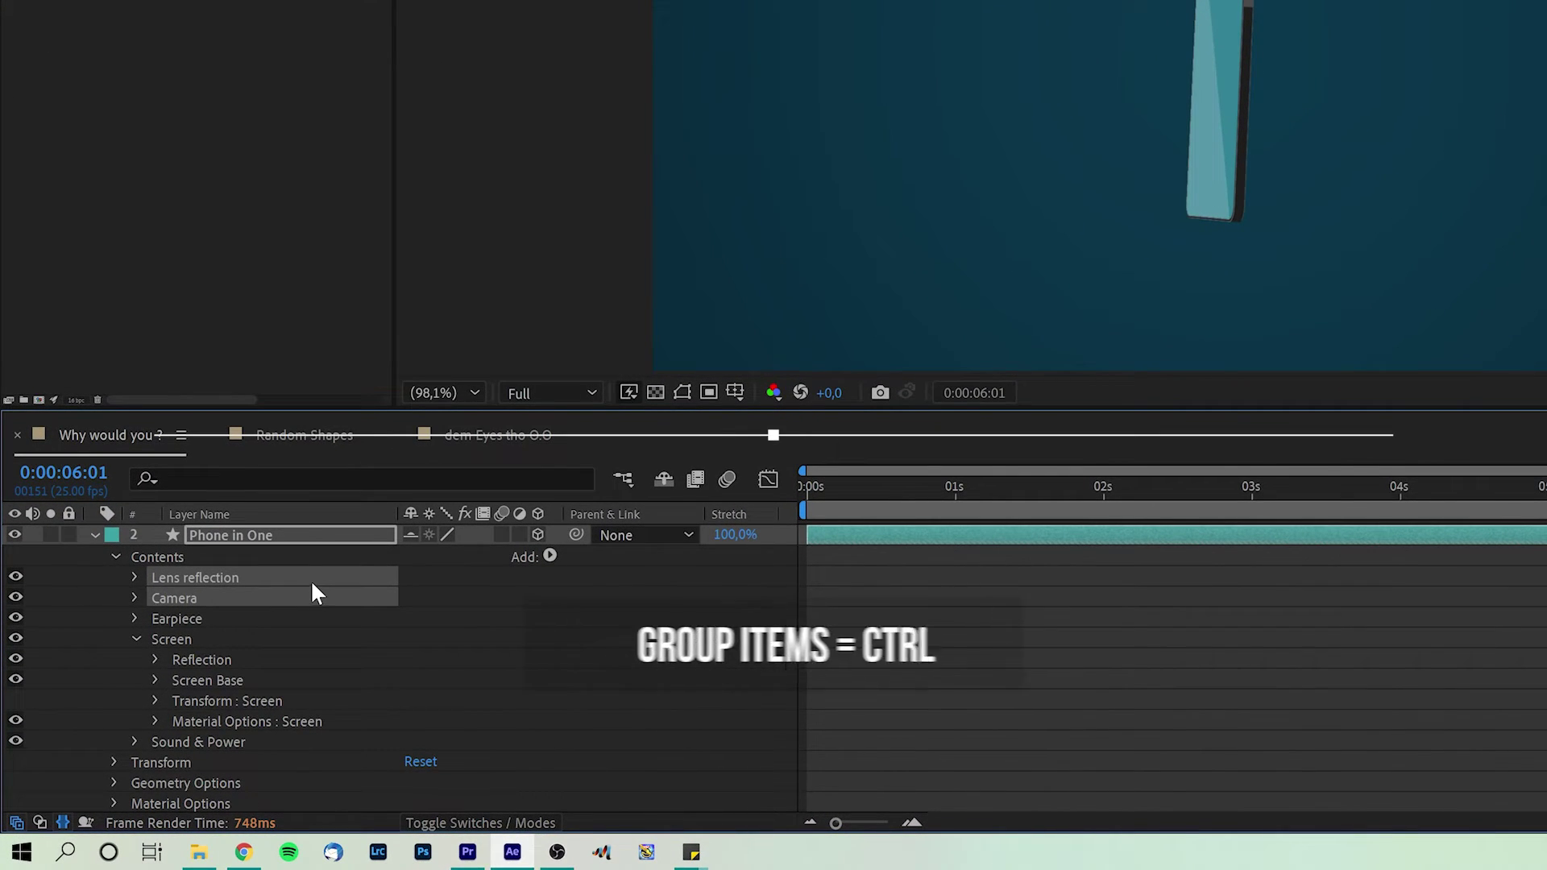
pyautogui.hotkey('ctrl', 'g')
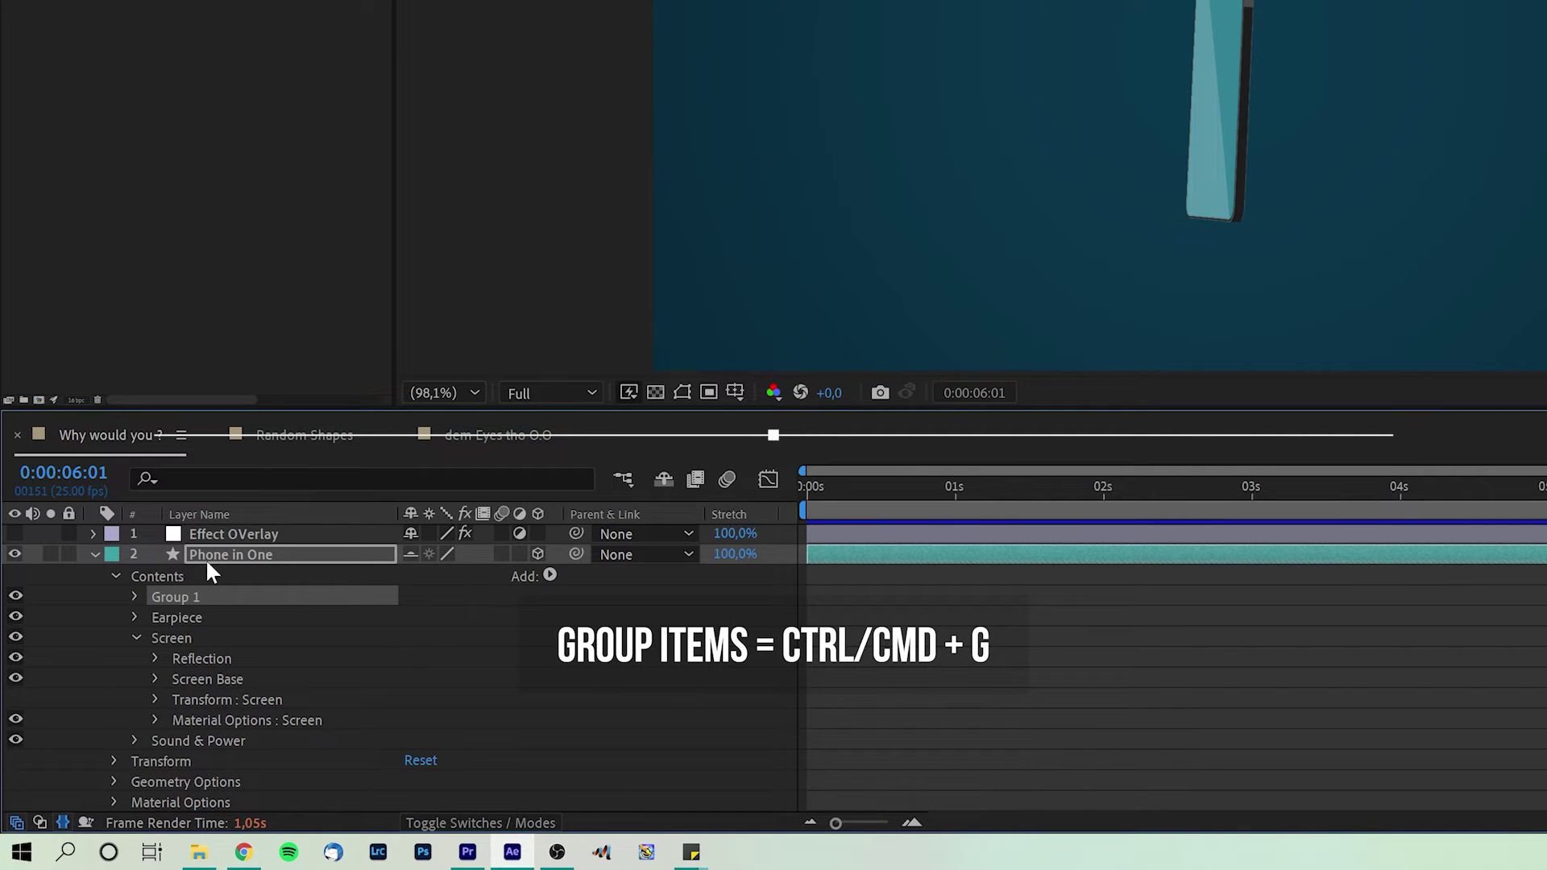
pyautogui.press('Return')
pyautogui.write('Camera')
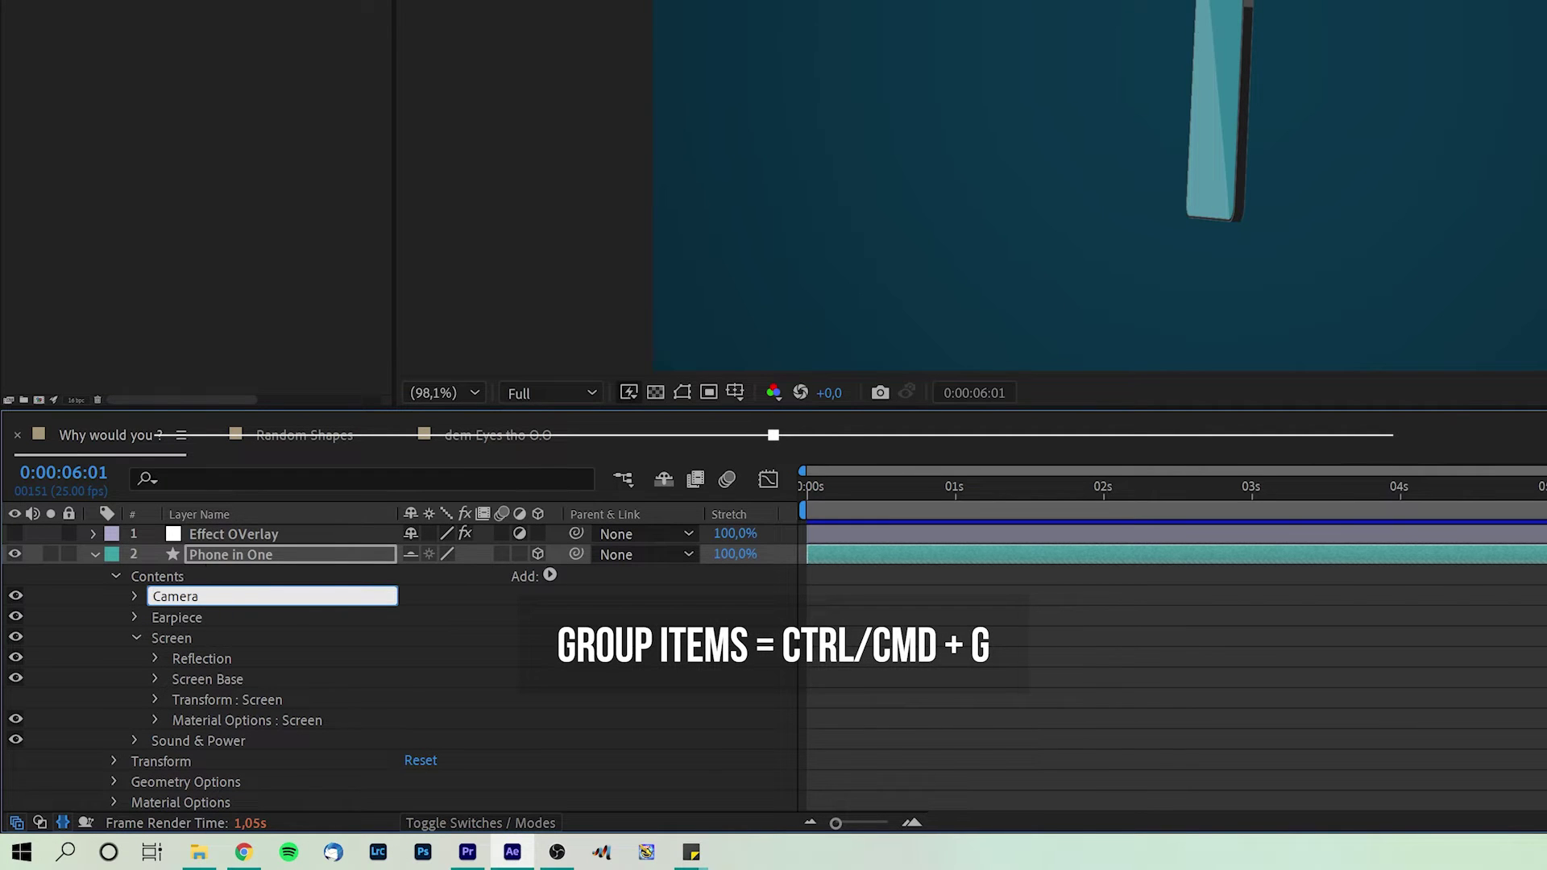
pyautogui.press('Return')
pyautogui.click(135, 597)
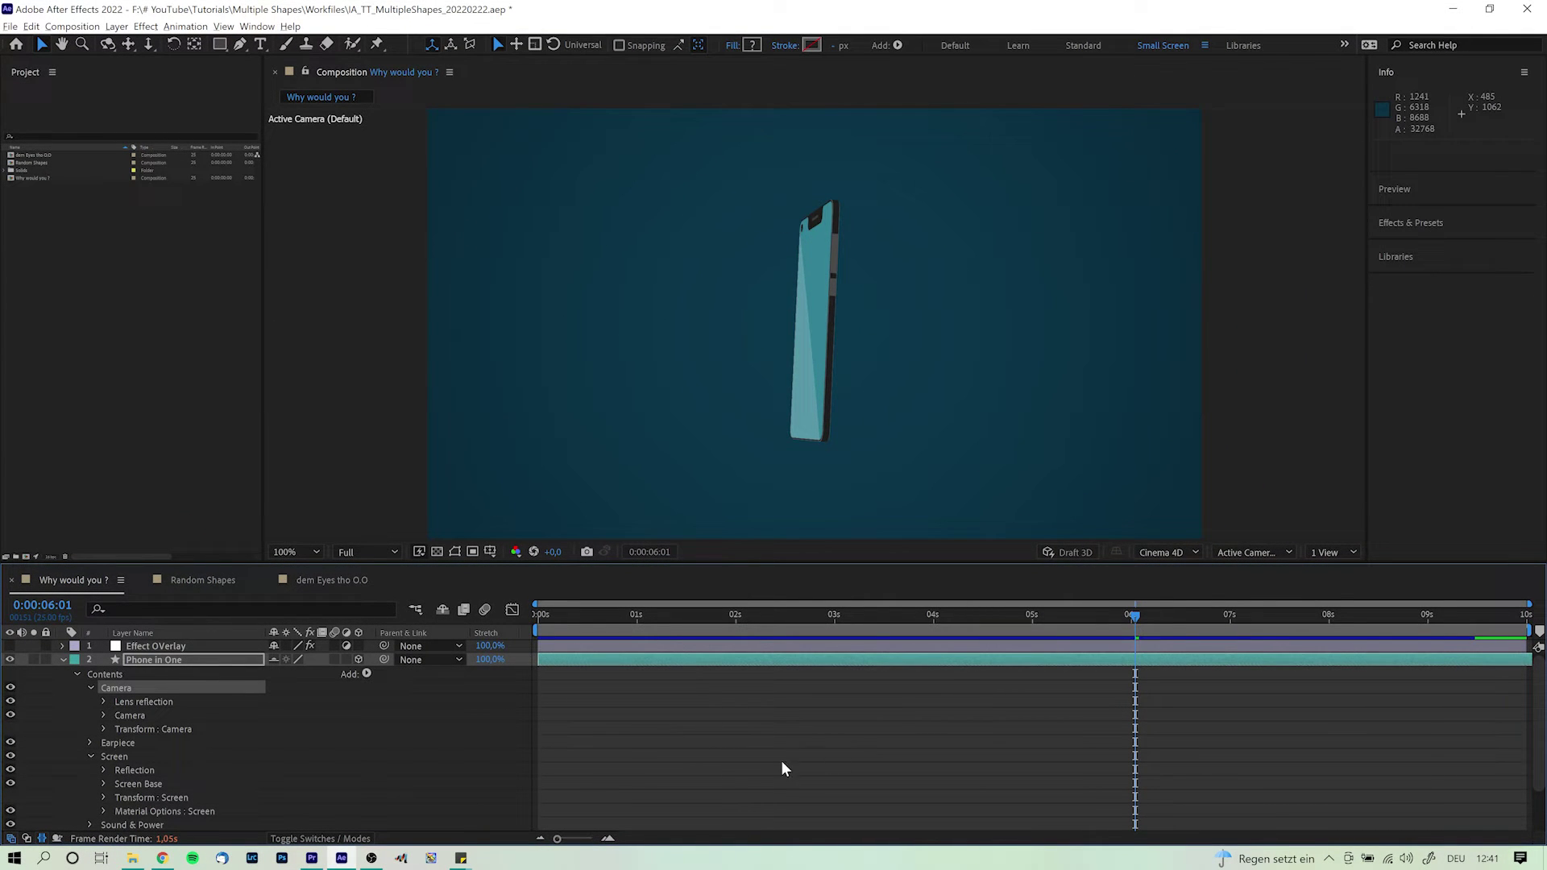
pyautogui.moveTo(1083, 620); pyautogui.dragTo(1048, 622)
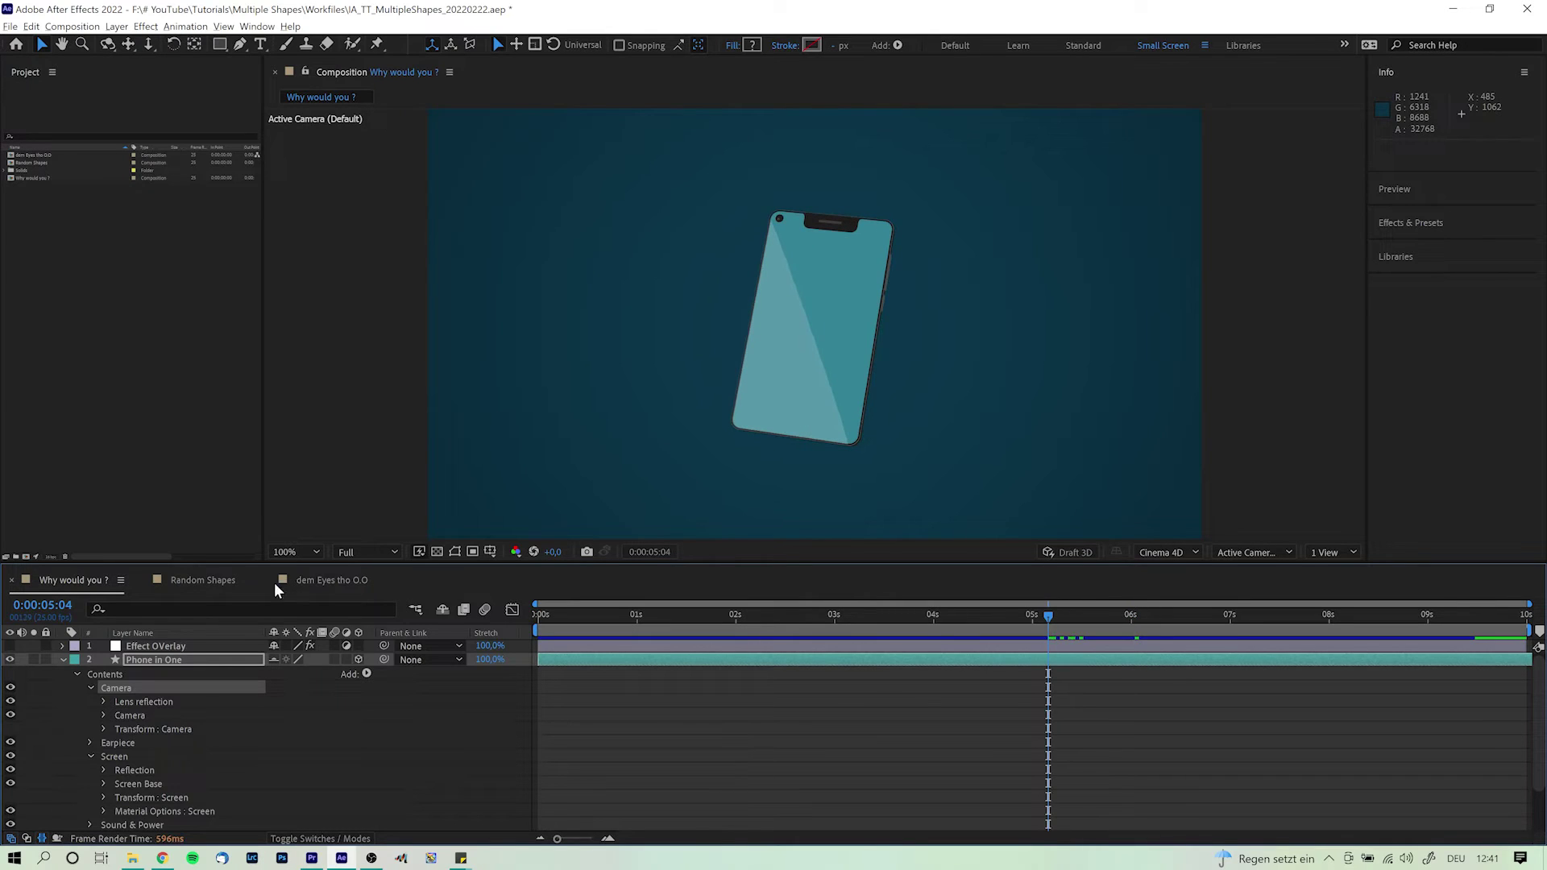
# Step: Collapse Phone in One and inspect Ellipse 1's stroke settings in the Random Shapes group
pyautogui.click(63, 660)
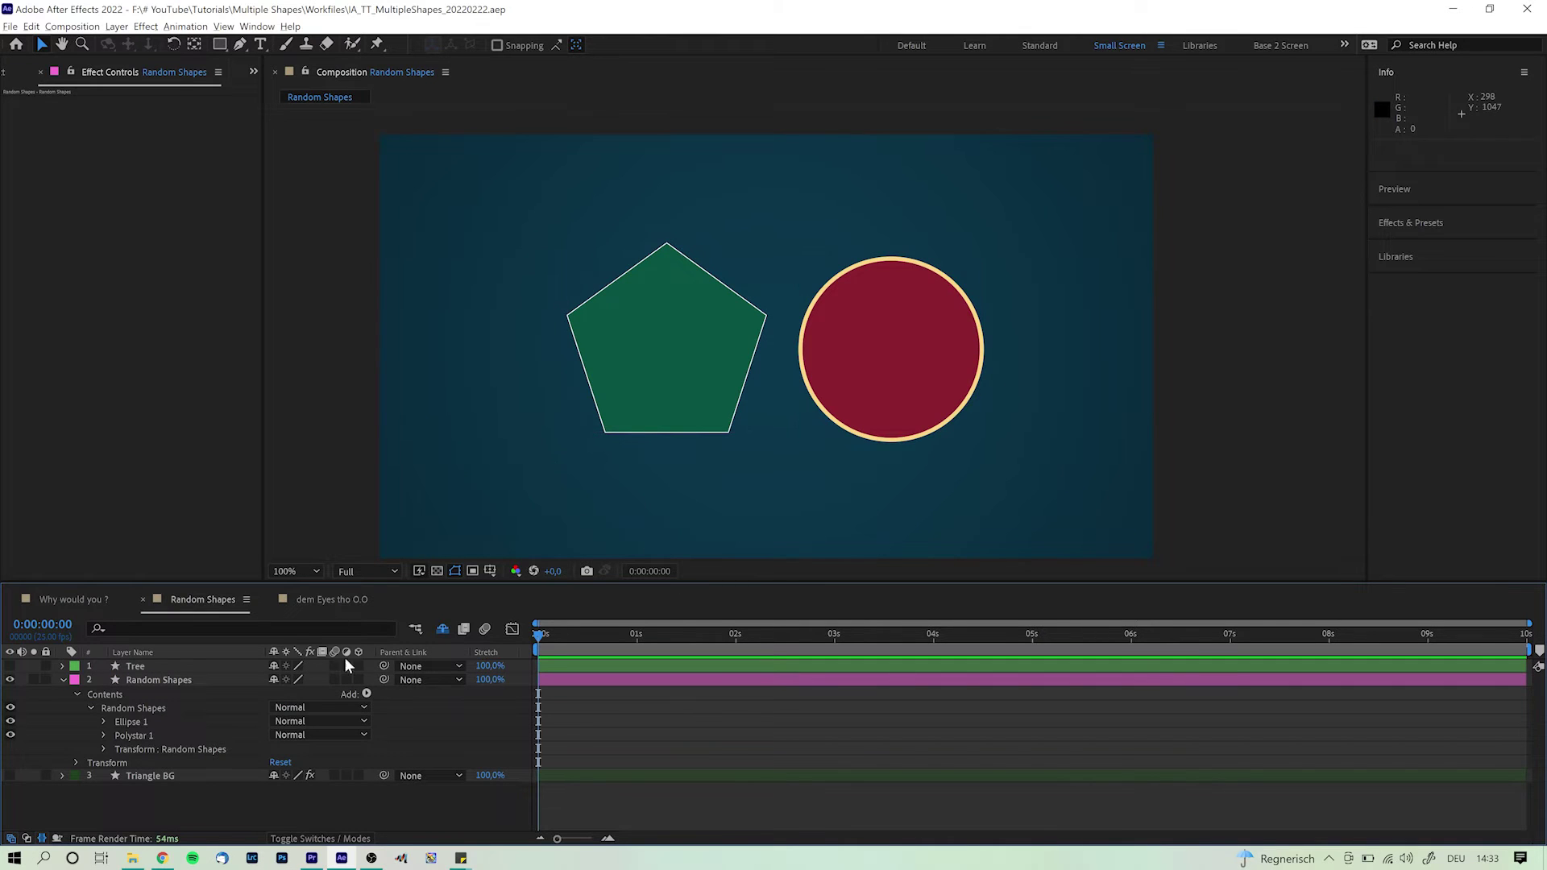
pyautogui.click(133, 709)
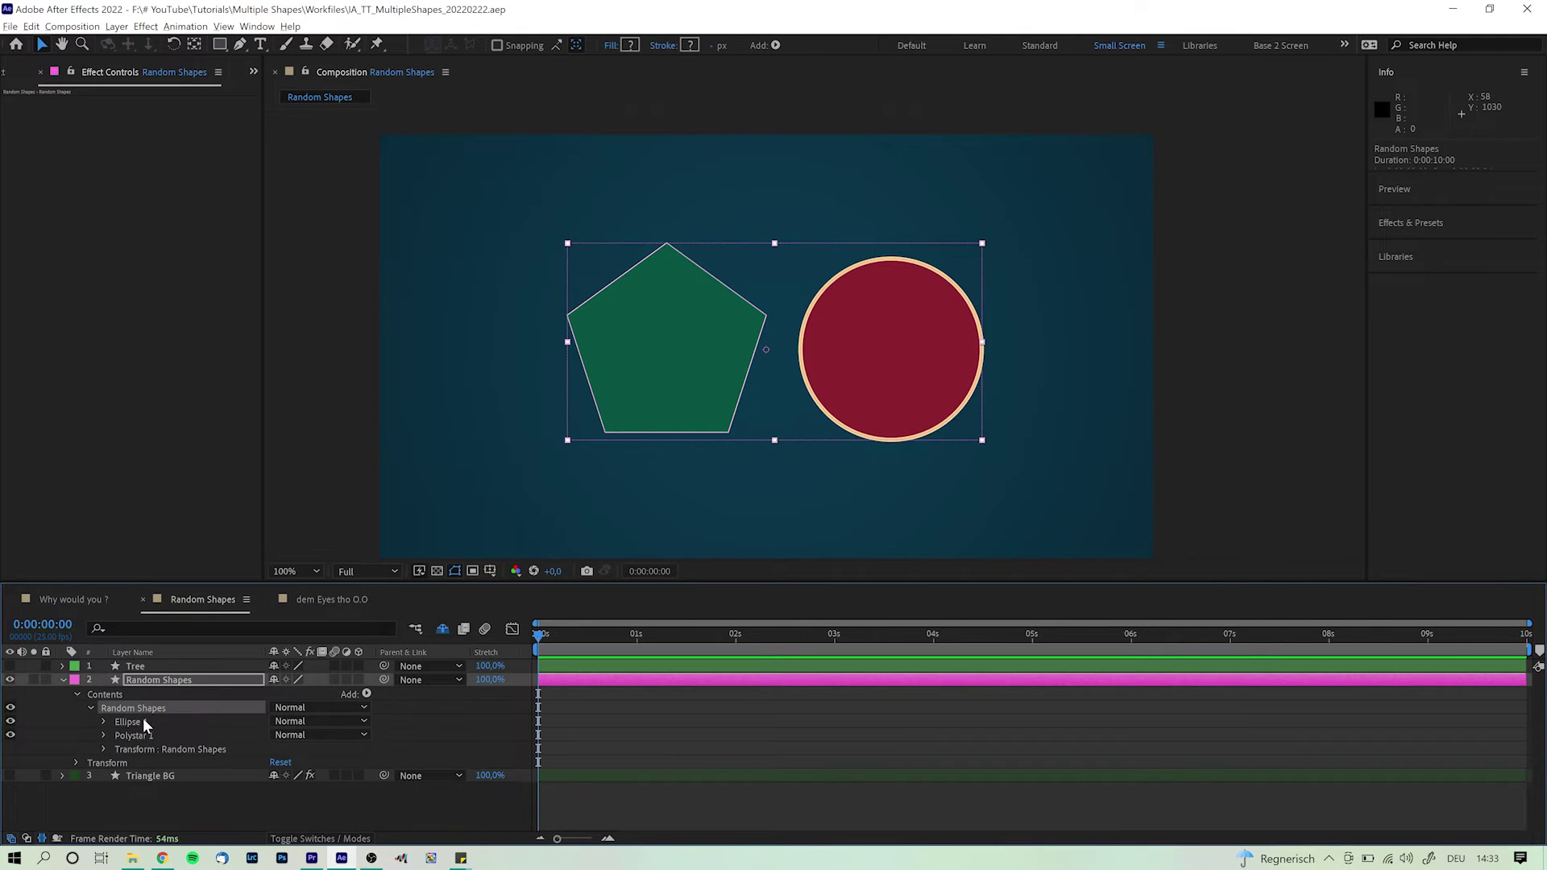
pyautogui.click(104, 721)
pyautogui.click(117, 750)
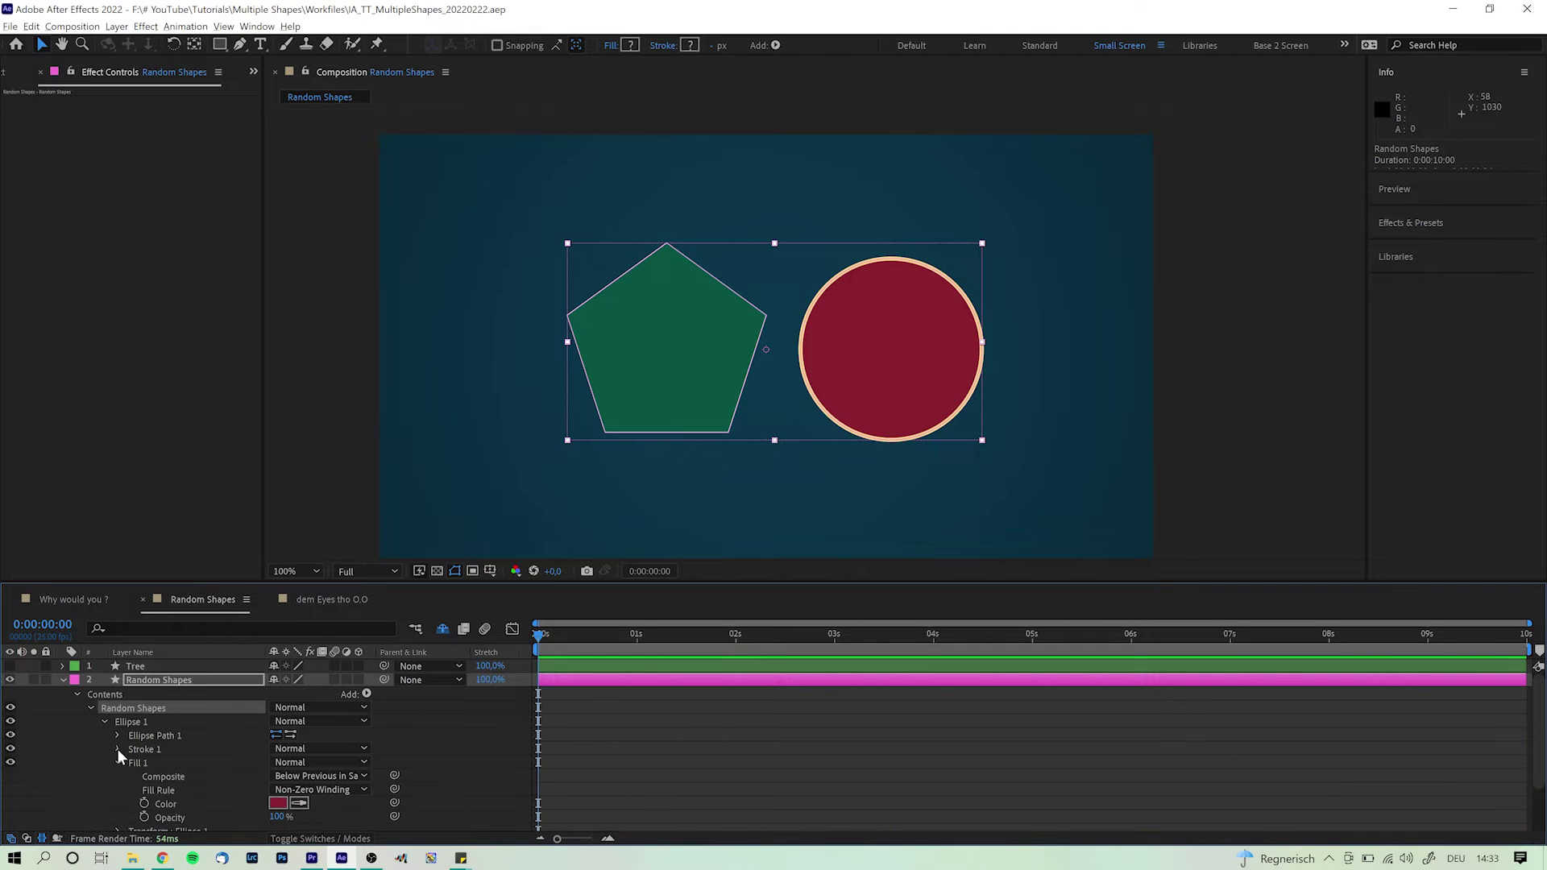
pyautogui.scroll(-2, 118, 749)
pyautogui.click(117, 687)
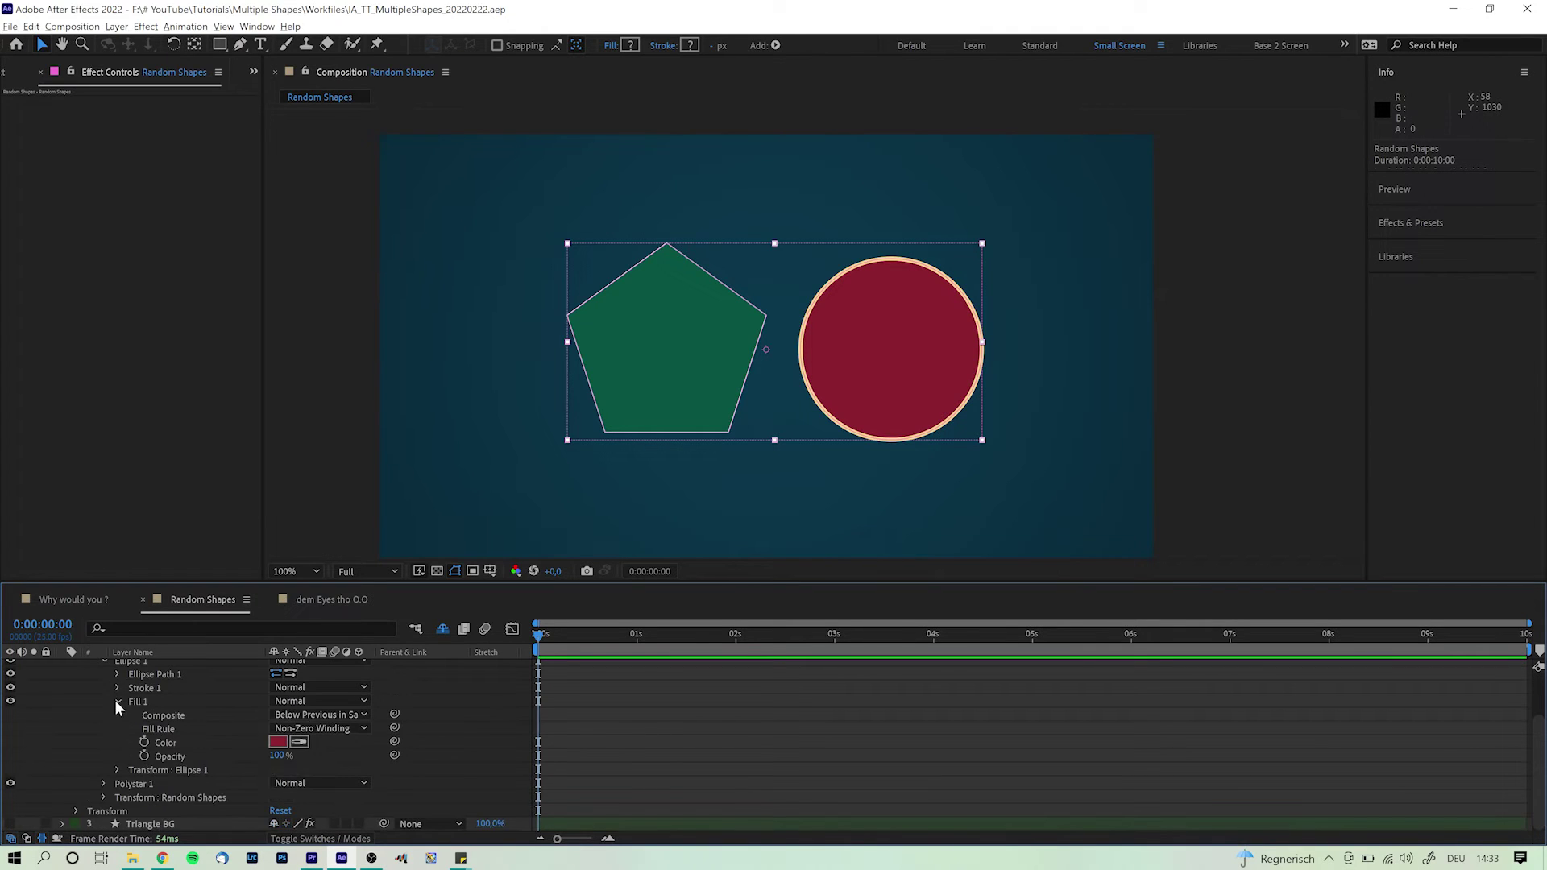
pyautogui.scroll(2, 114, 699)
pyautogui.click(103, 715)
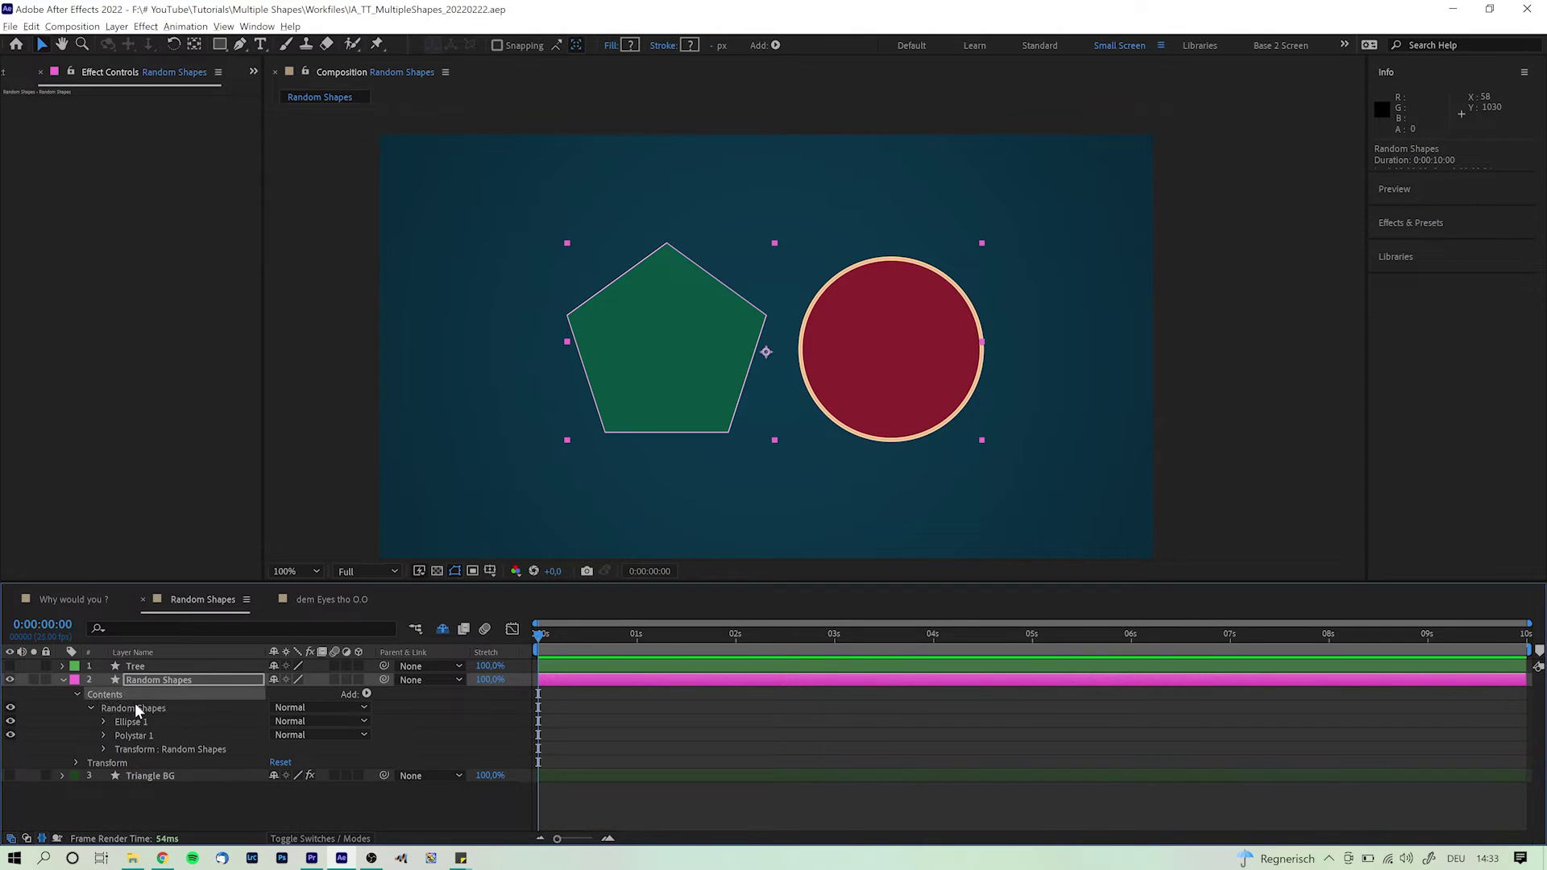
pyautogui.click(367, 694)
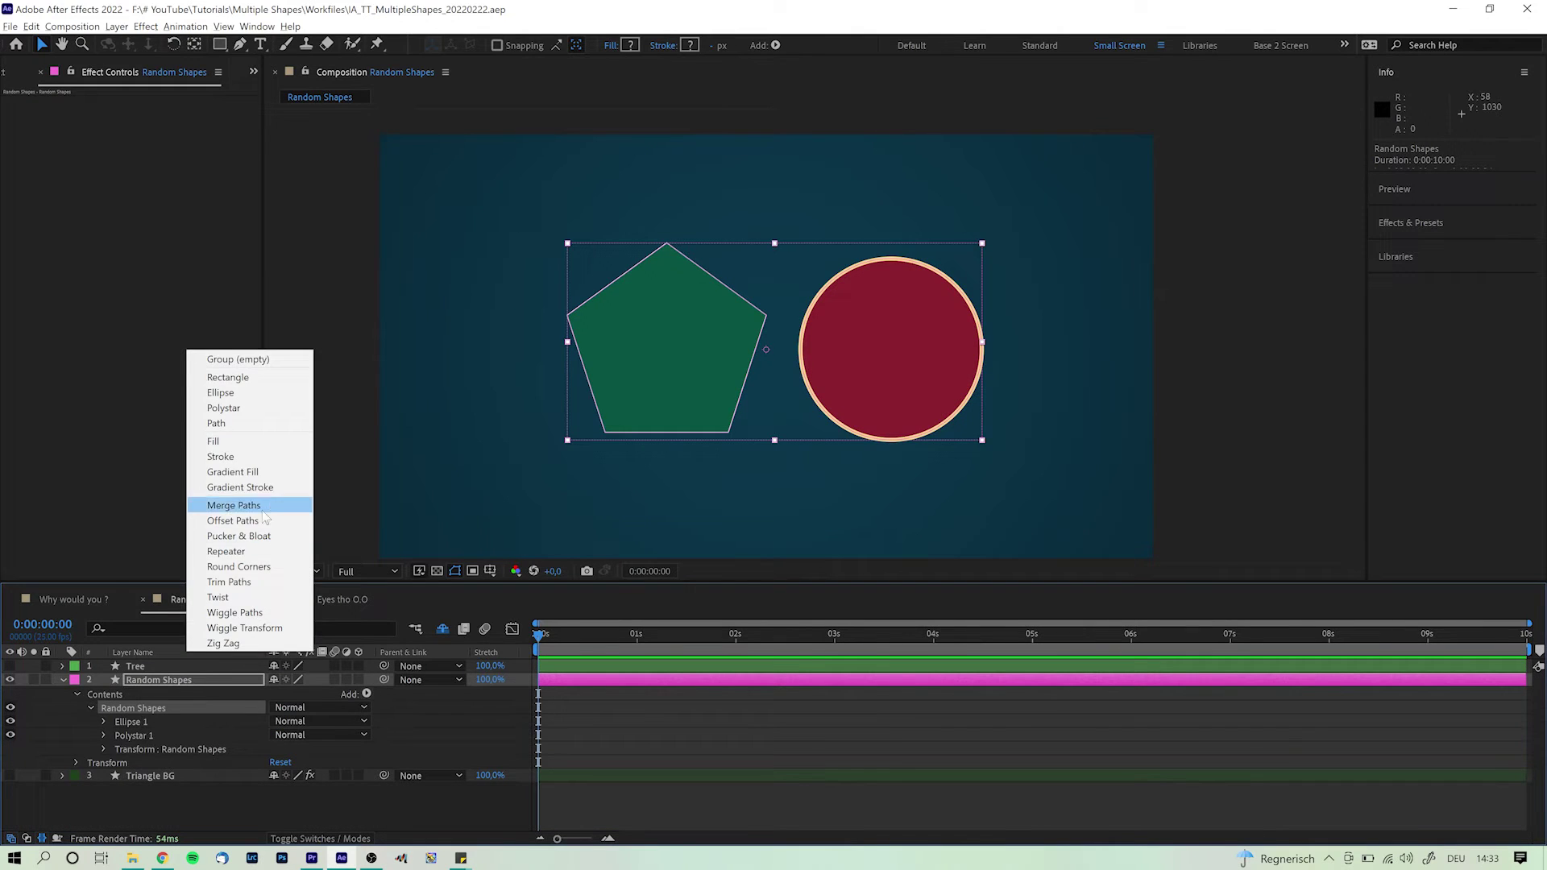
pyautogui.click(242, 453)
pyautogui.click(104, 748)
pyautogui.scroll(-2, 147, 770)
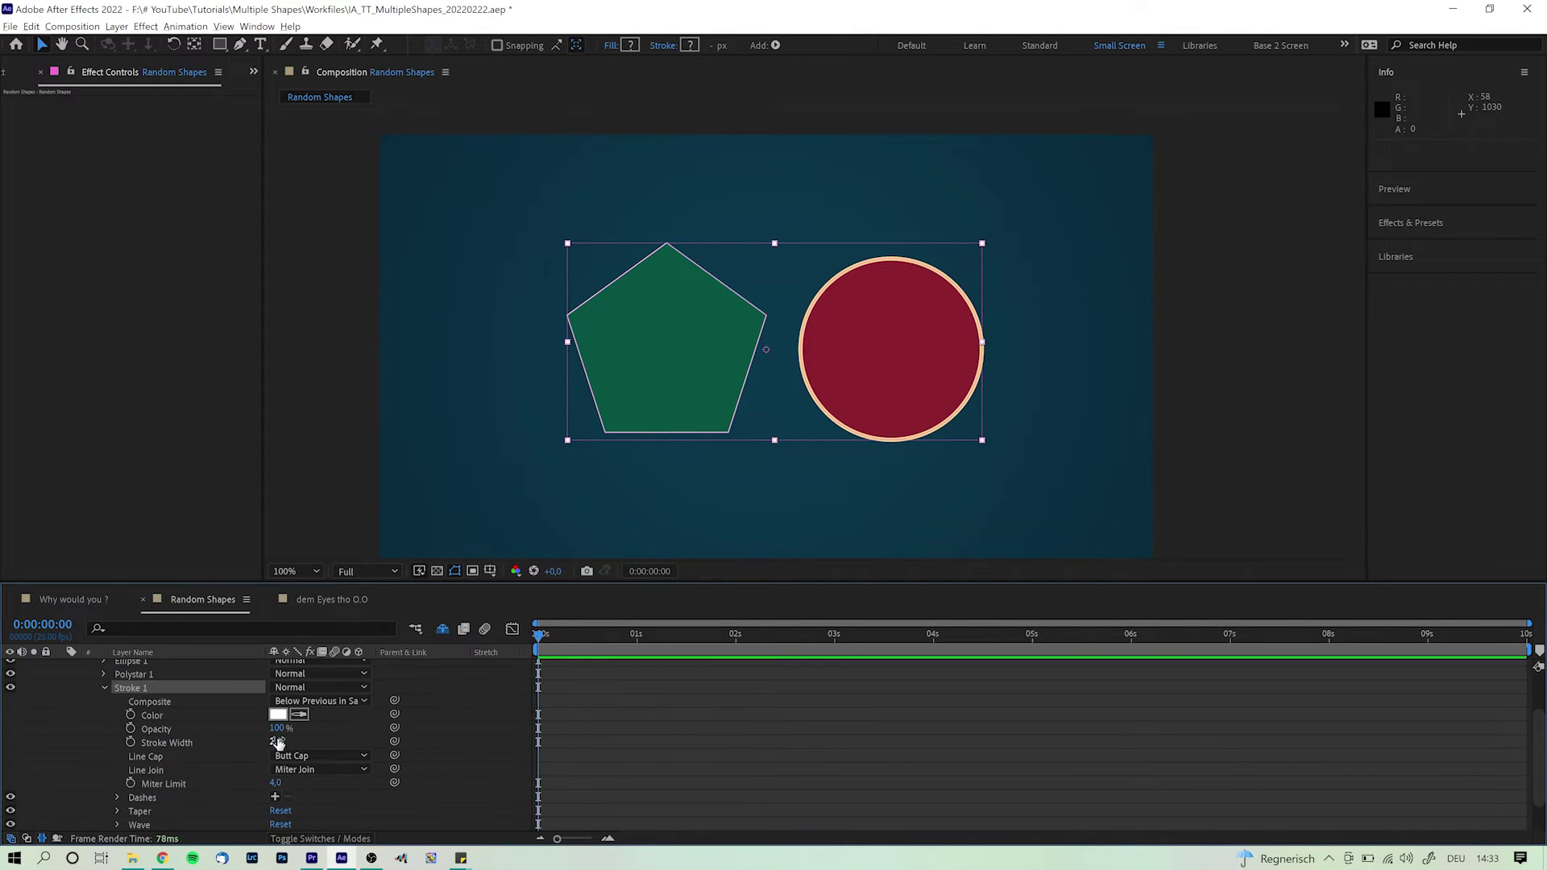
pyautogui.moveTo(278, 742); pyautogui.dragTo(322, 741)
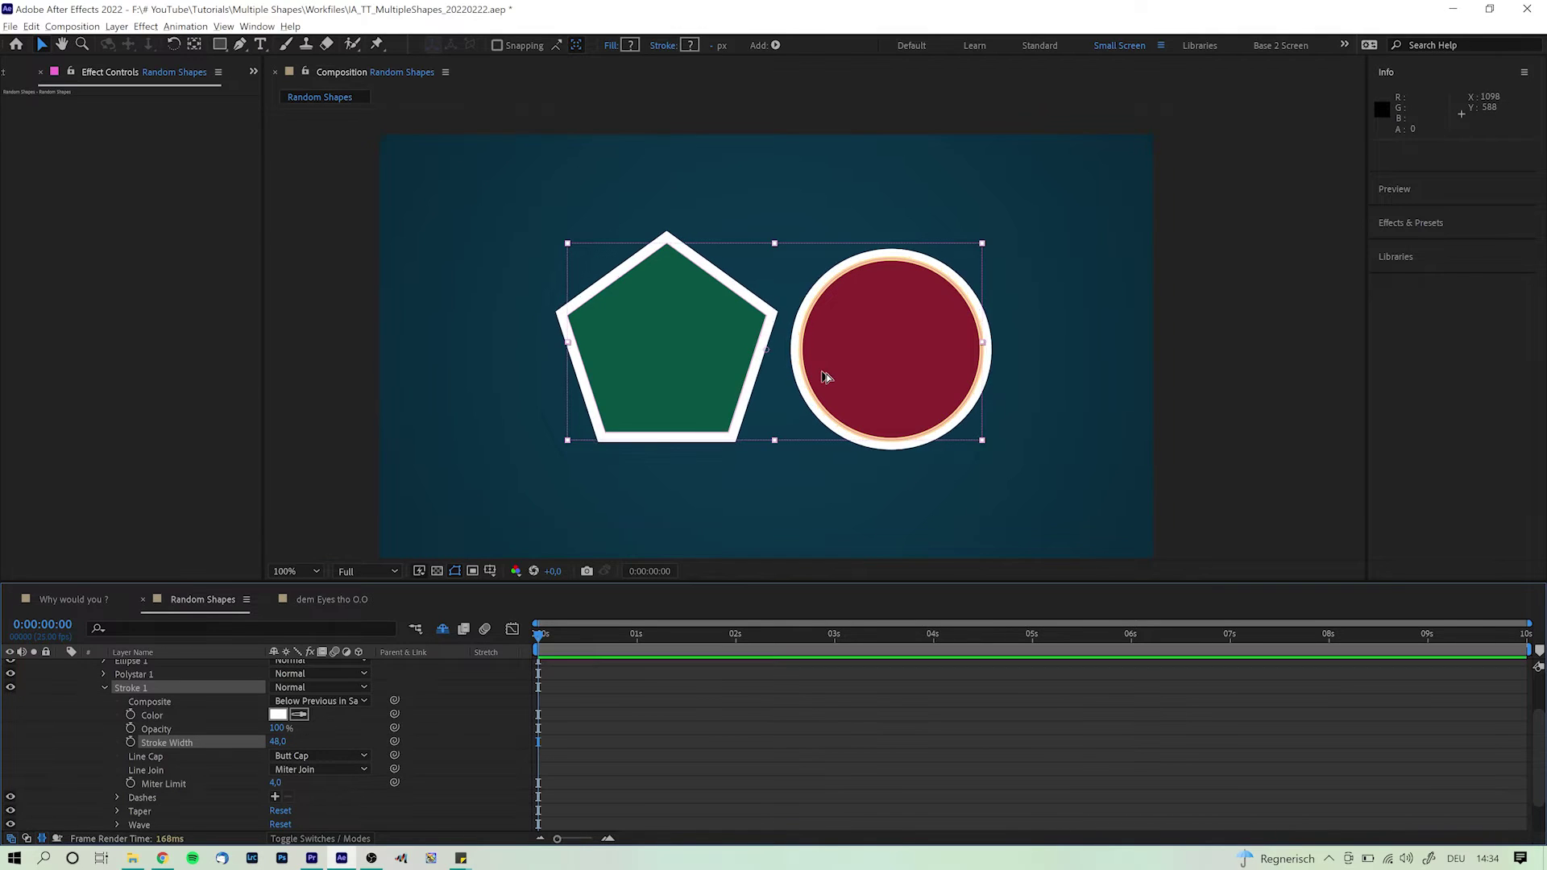
pyautogui.scroll(3, 829, 373)
pyautogui.scroll(-2, 736, 291)
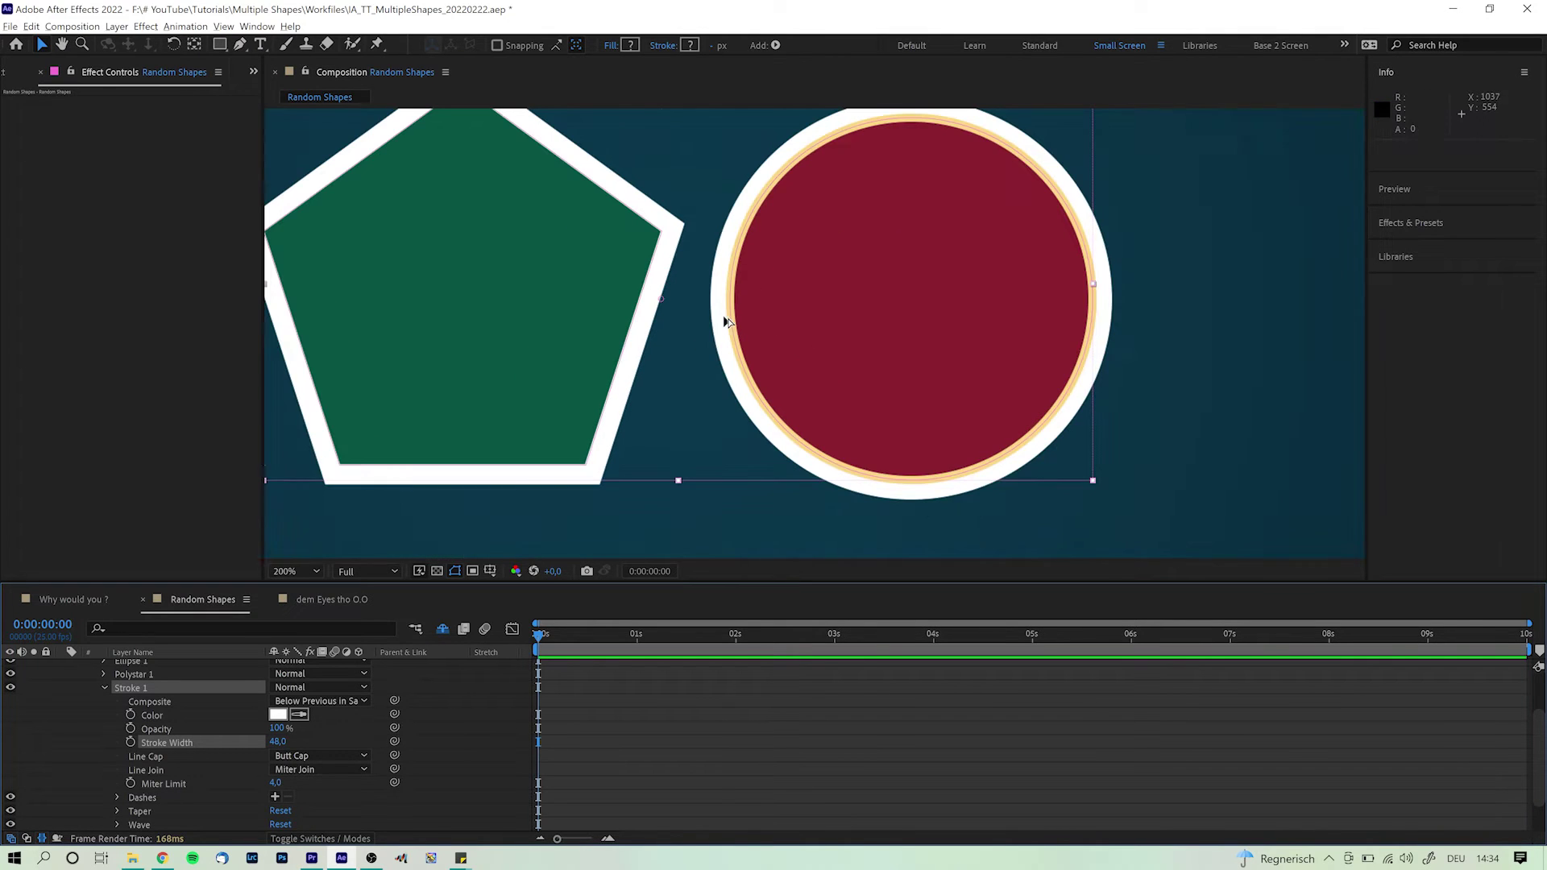
pyautogui.click(278, 714)
pyautogui.click(948, 377)
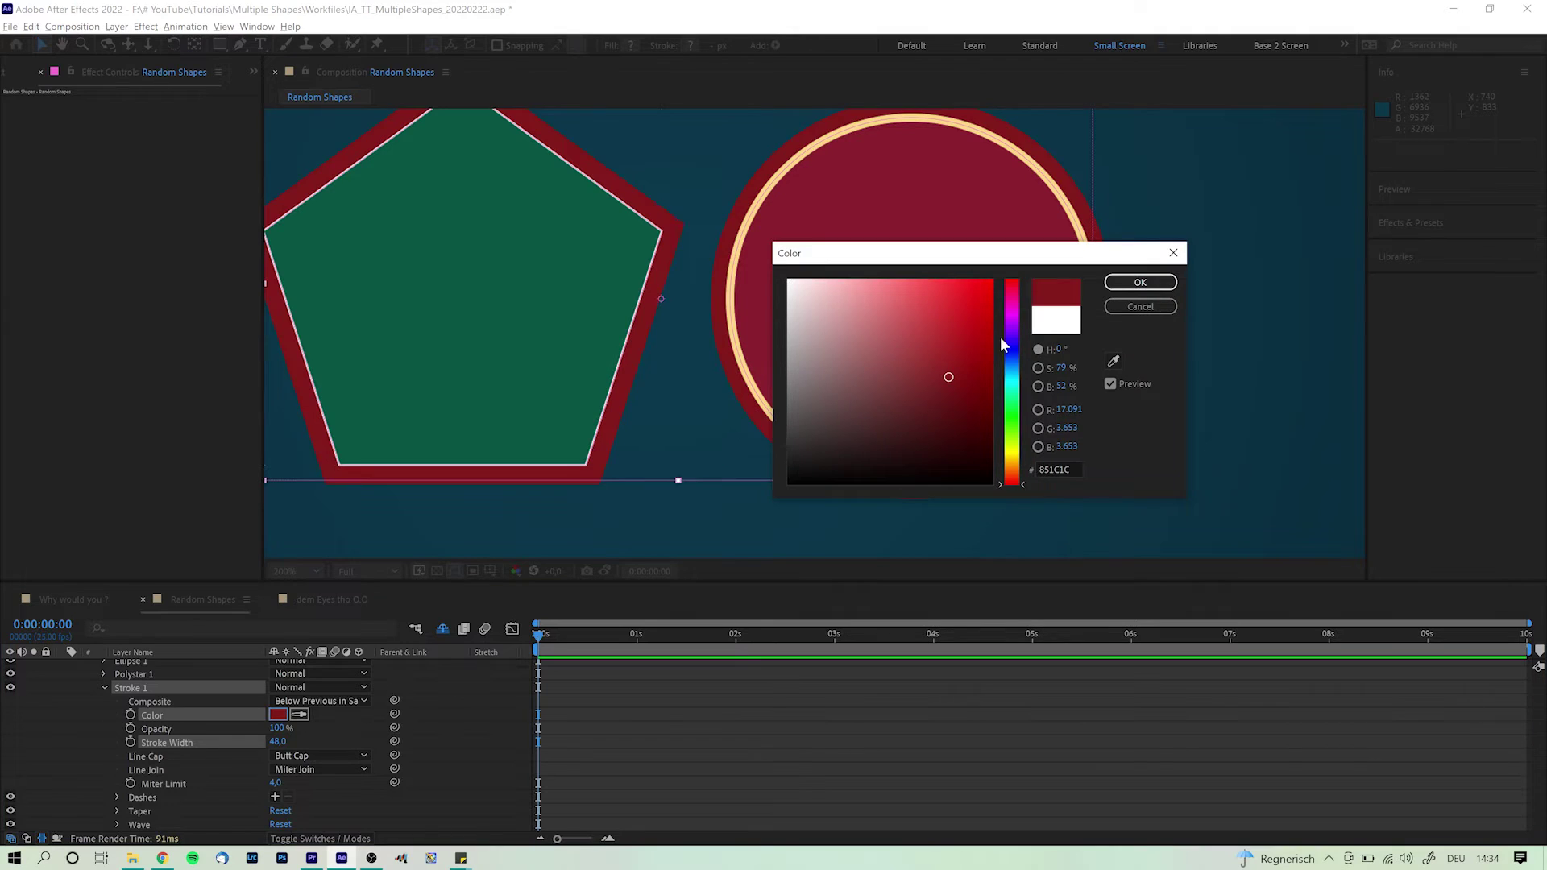
pyautogui.click(1128, 284)
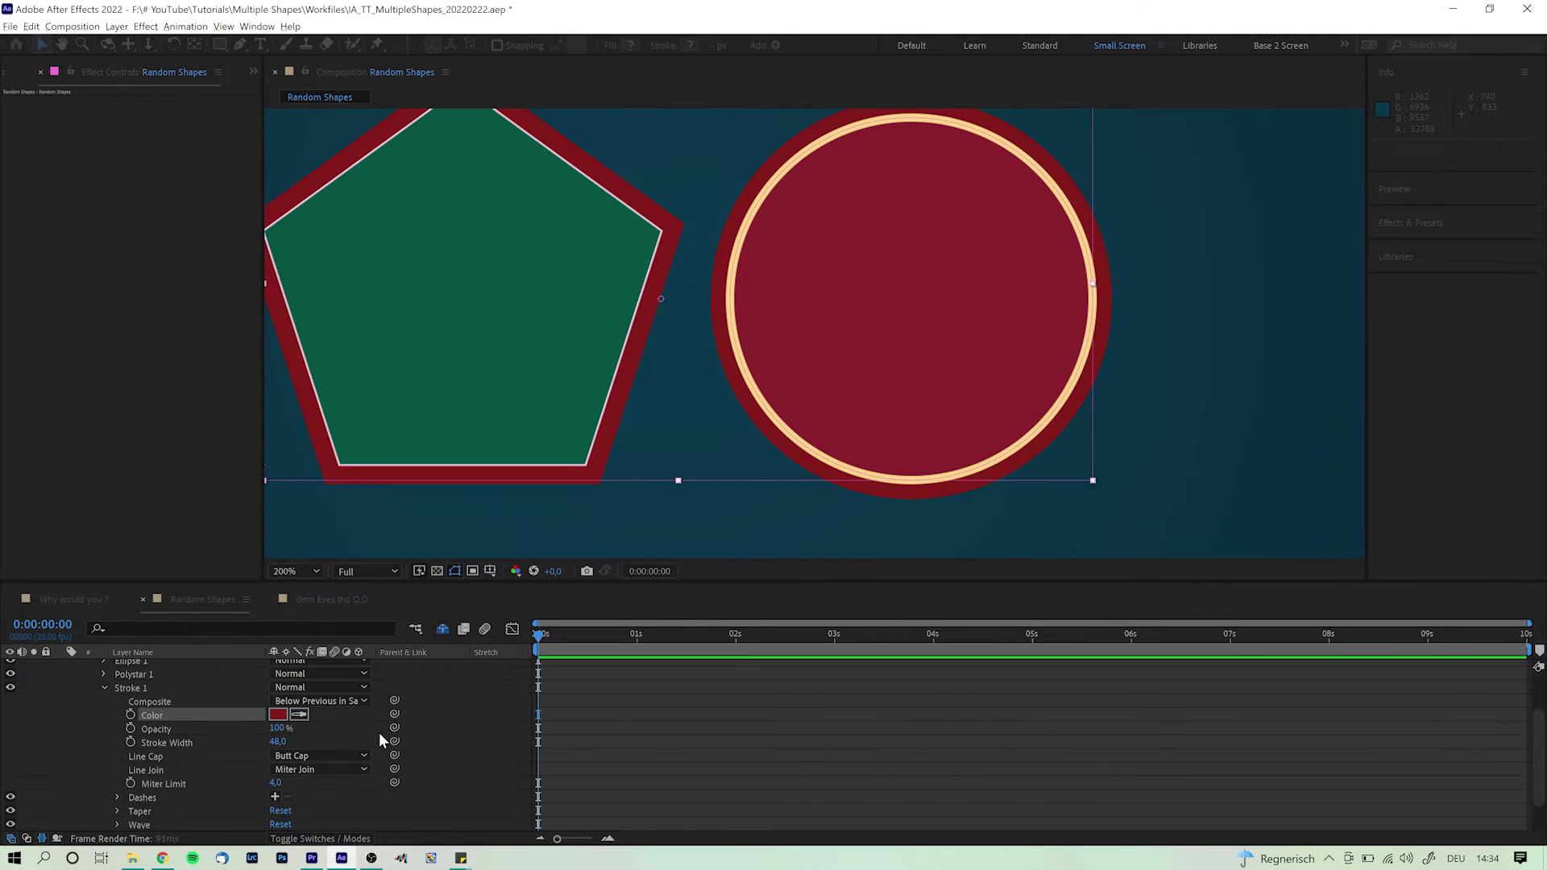
pyautogui.click(104, 673)
pyautogui.moveTo(283, 748); pyautogui.dragTo(279, 748)
pyautogui.scroll(-1, 123, 715)
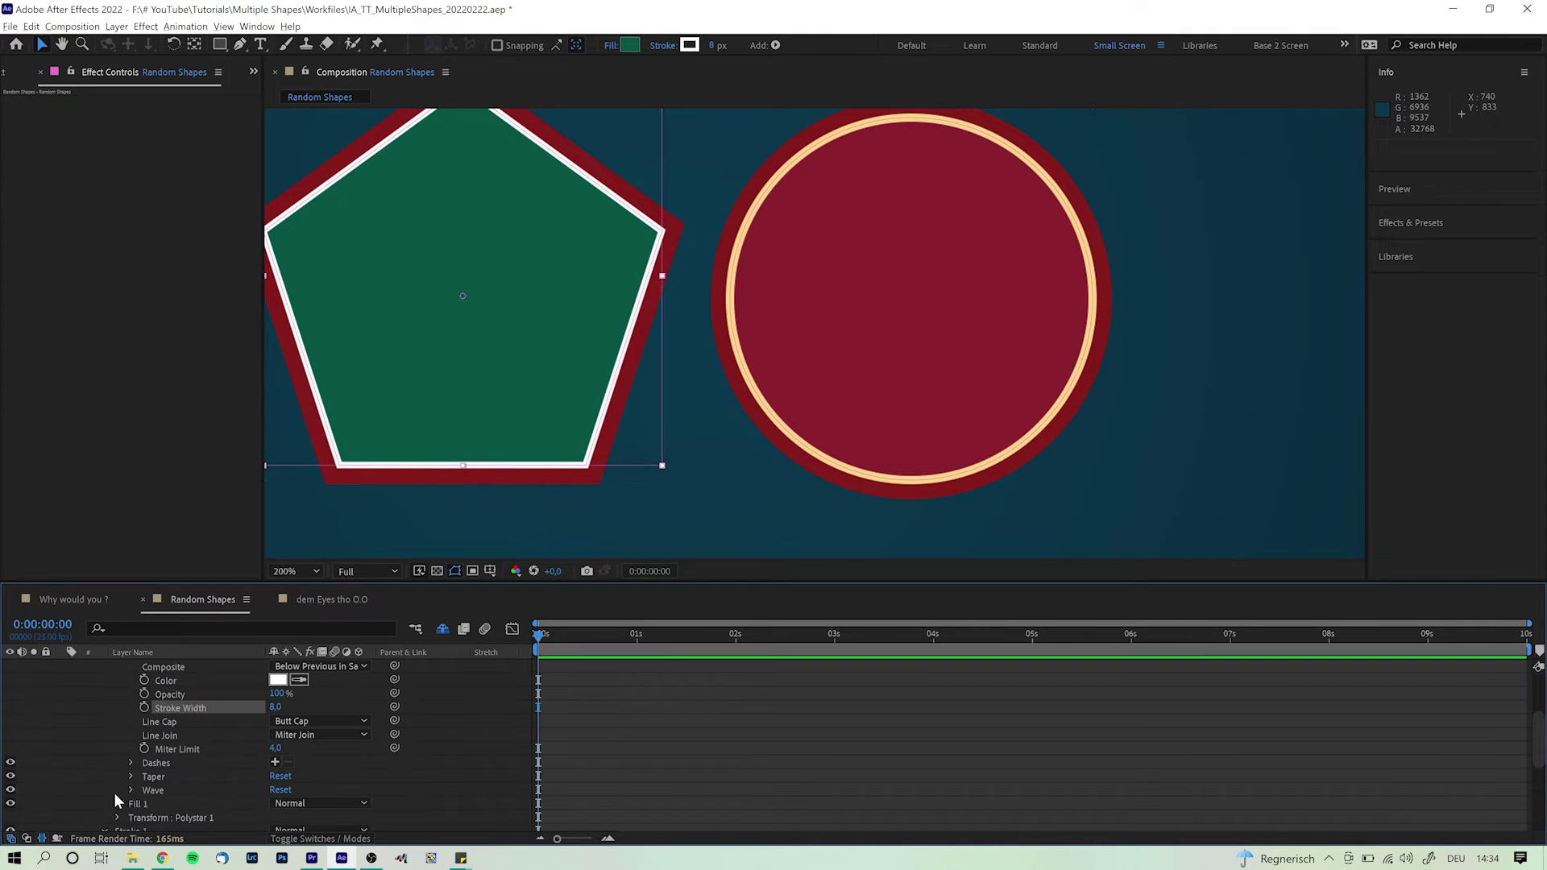
pyautogui.click(10, 804)
pyautogui.click(9, 804)
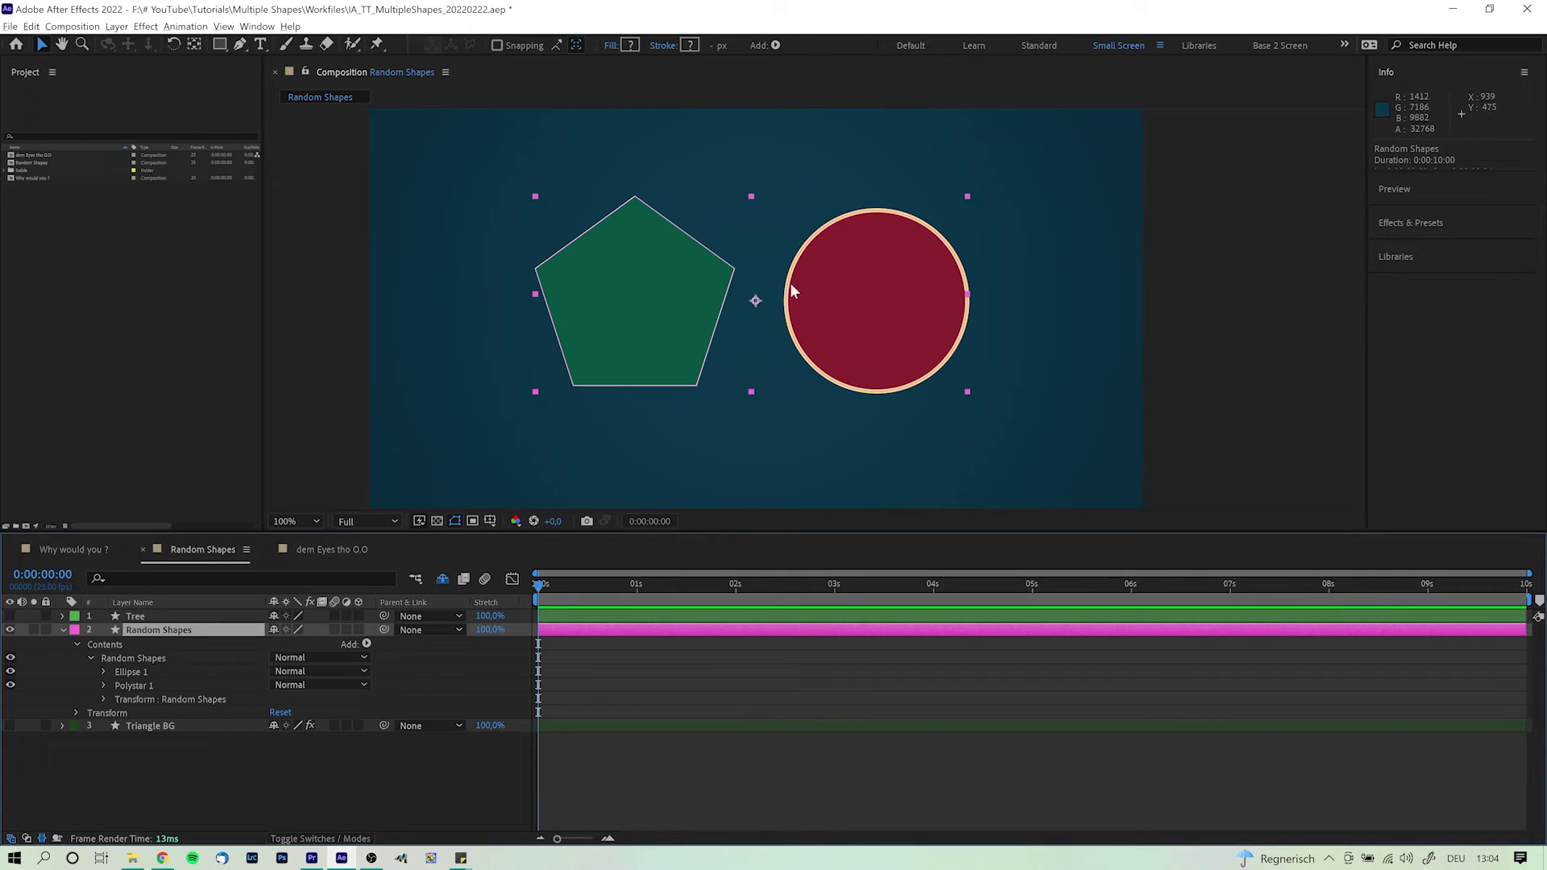
# Step: Move the red circle up-right and the pentagon right toward it
pyautogui.click(145, 674)
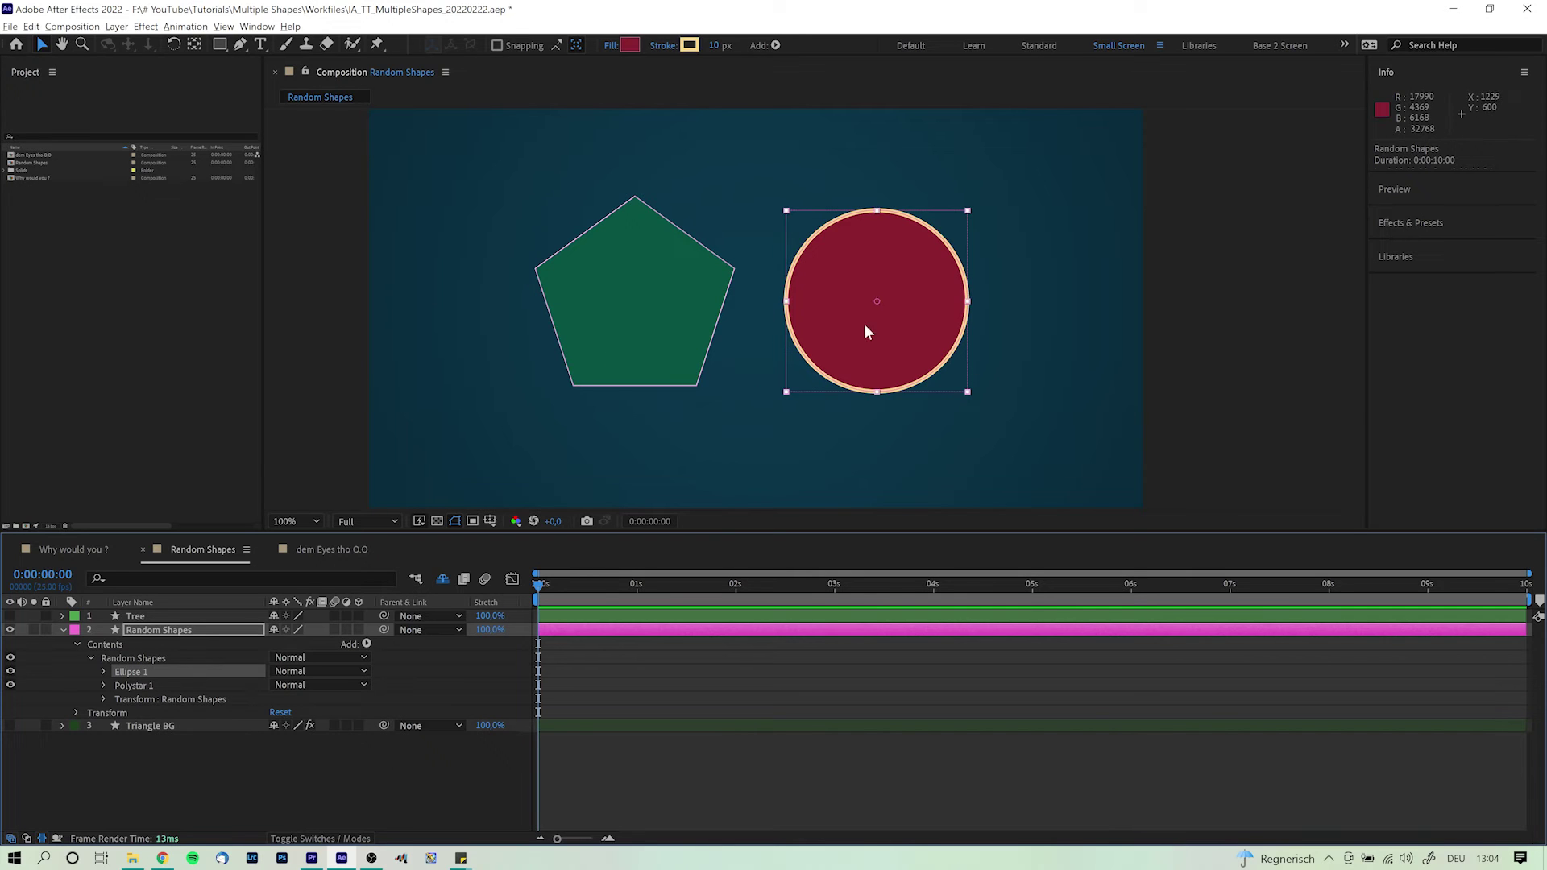
pyautogui.moveTo(864, 342)
pyautogui.mouseDown()
pyautogui.moveTo(838, 309)
pyautogui.moveTo(882, 341)
pyautogui.moveTo(872, 318)
pyautogui.mouseUp()
pyautogui.moveTo(588, 288); pyautogui.dragTo(643, 290)
pyautogui.click(881, 298)
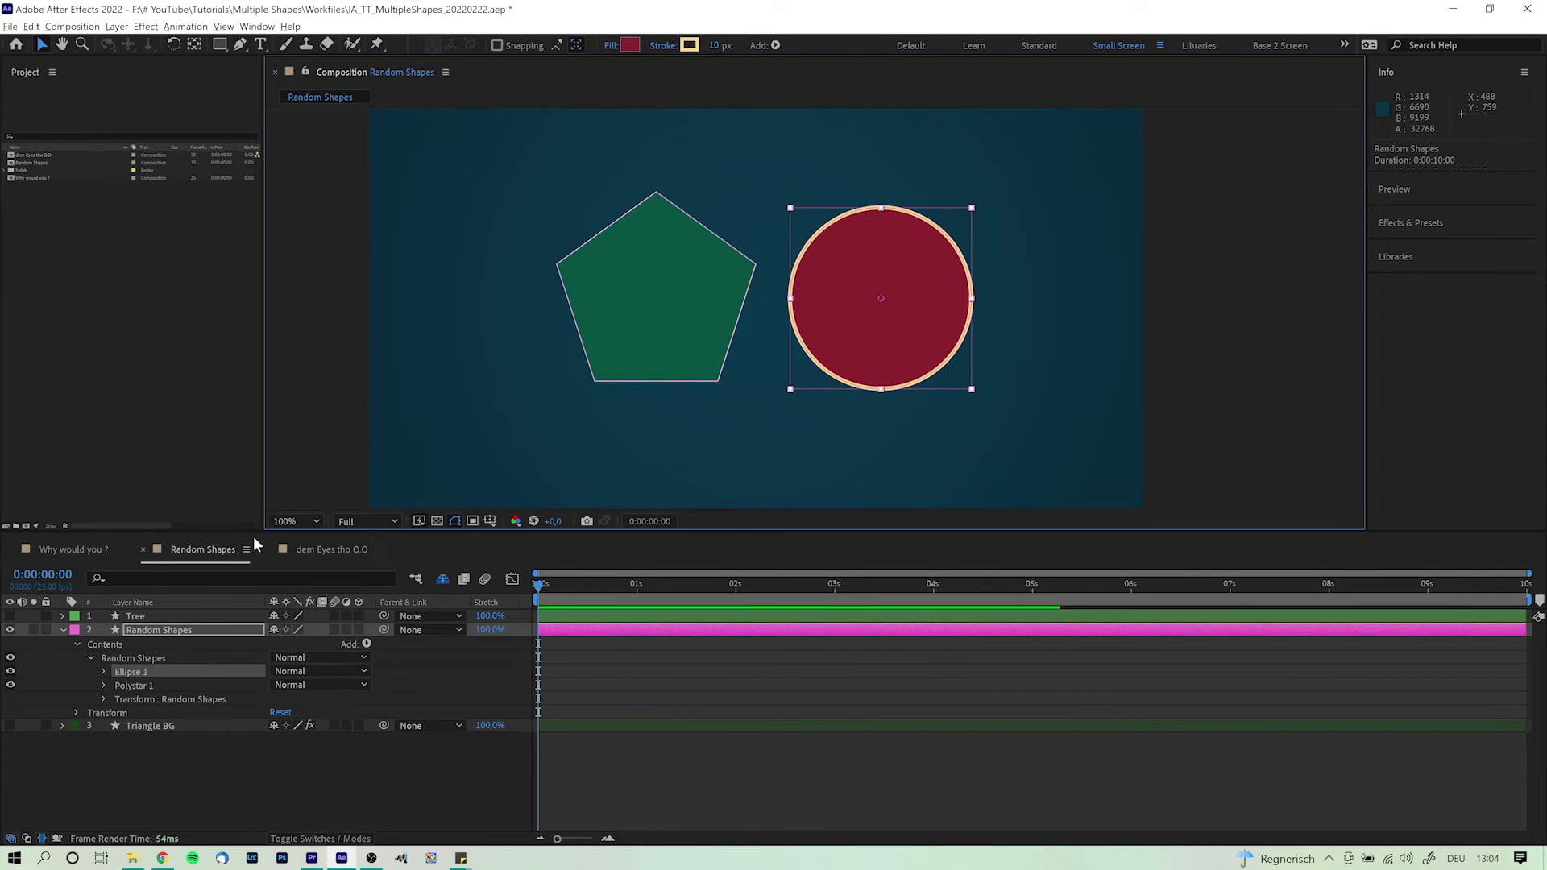
# Step: Add Merge Paths to the Random Shapes group and set the shared stroke width to 27
pyautogui.click(157, 658)
pyautogui.click(360, 648)
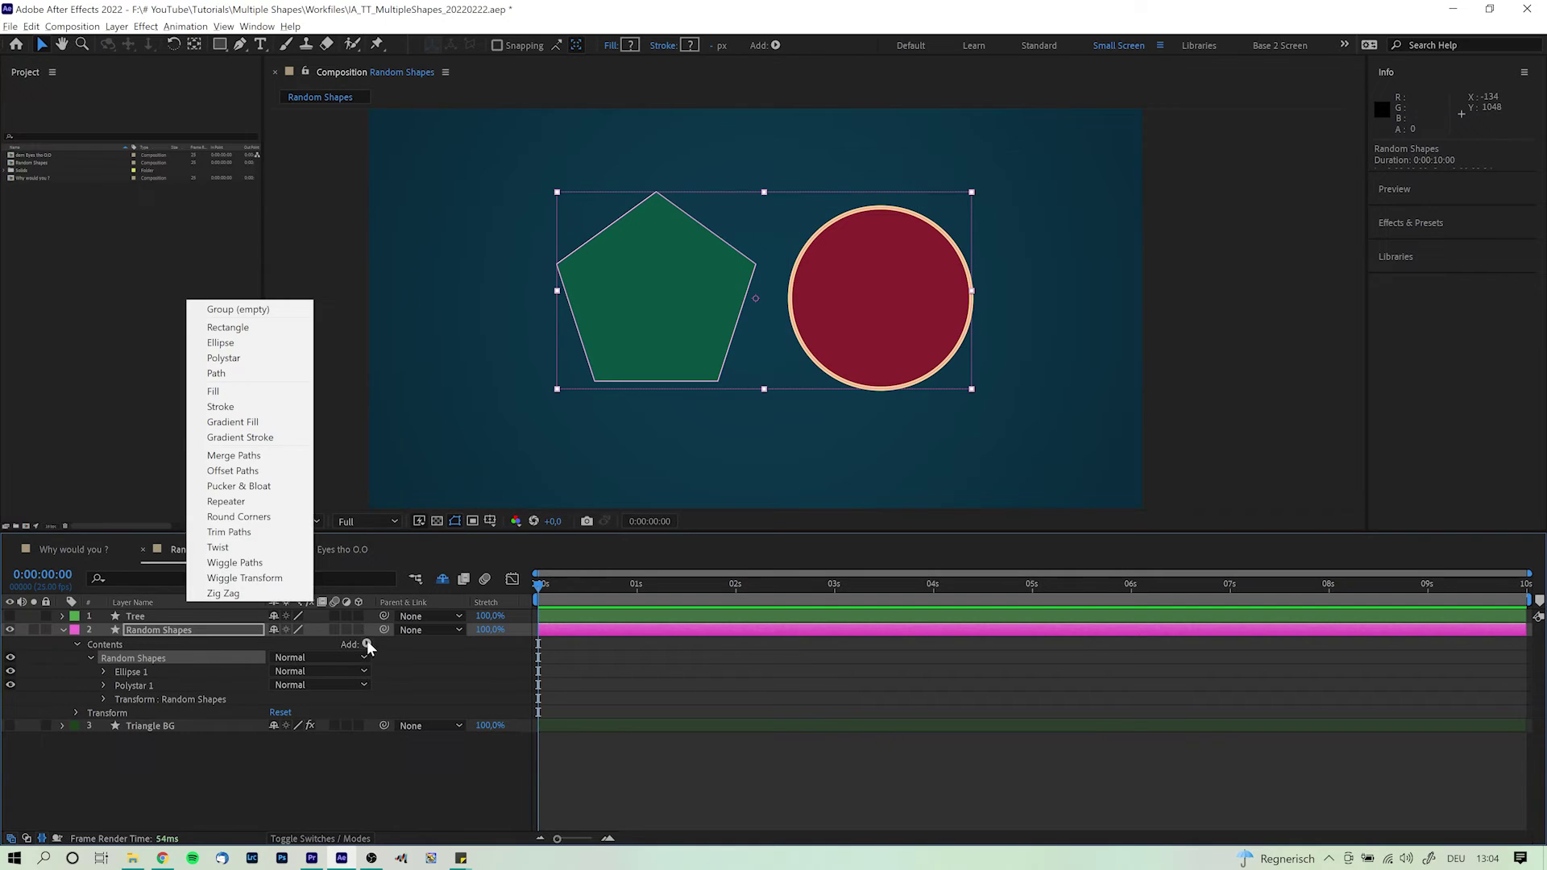
pyautogui.click(242, 456)
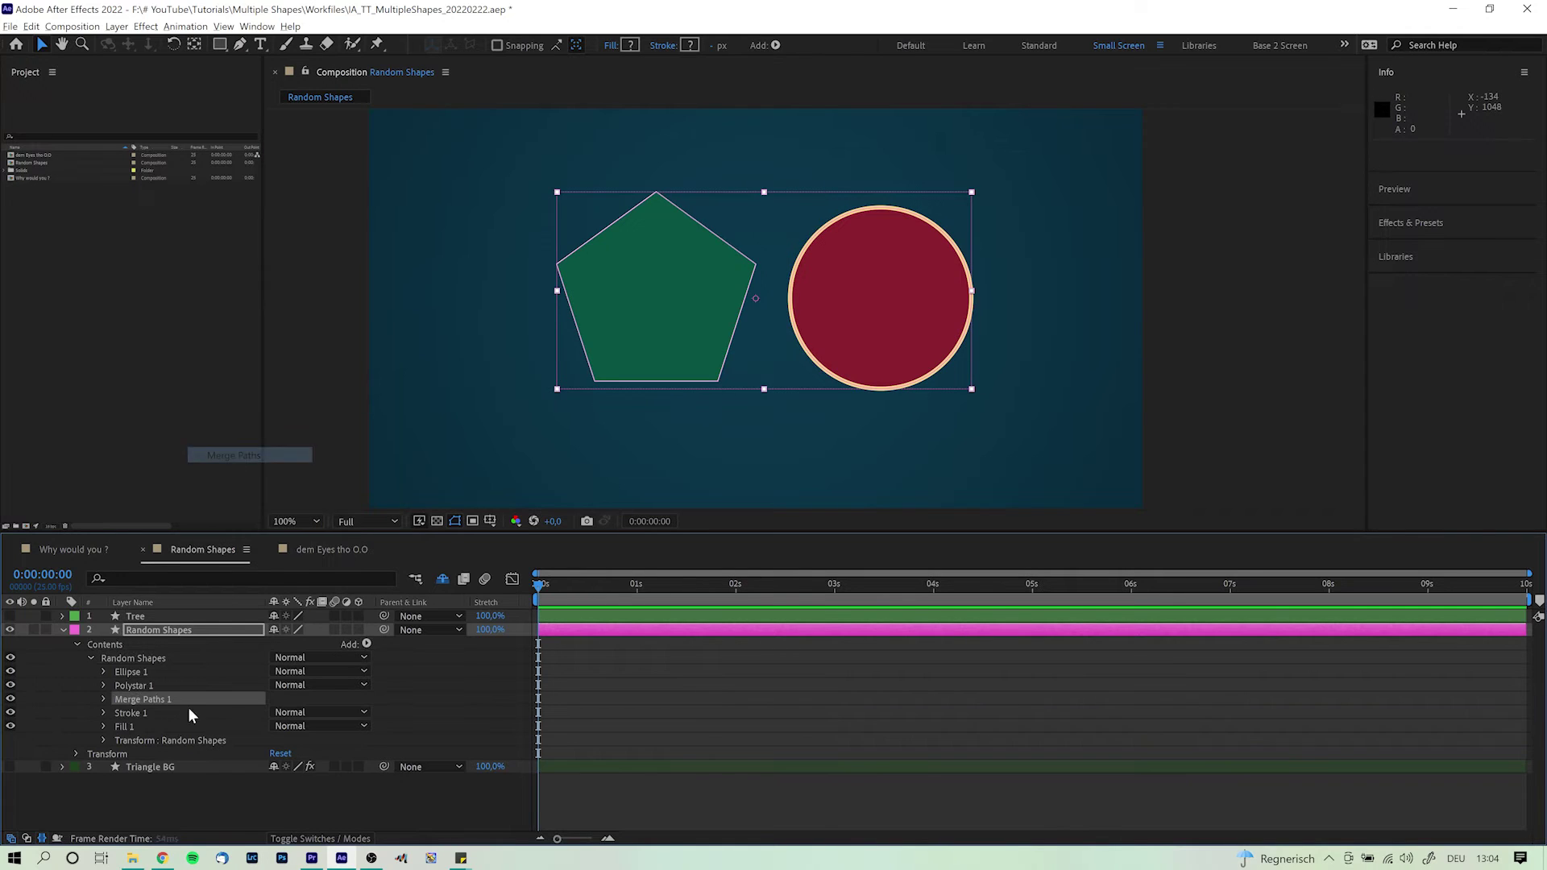
pyautogui.click(141, 714)
pyautogui.click(133, 726)
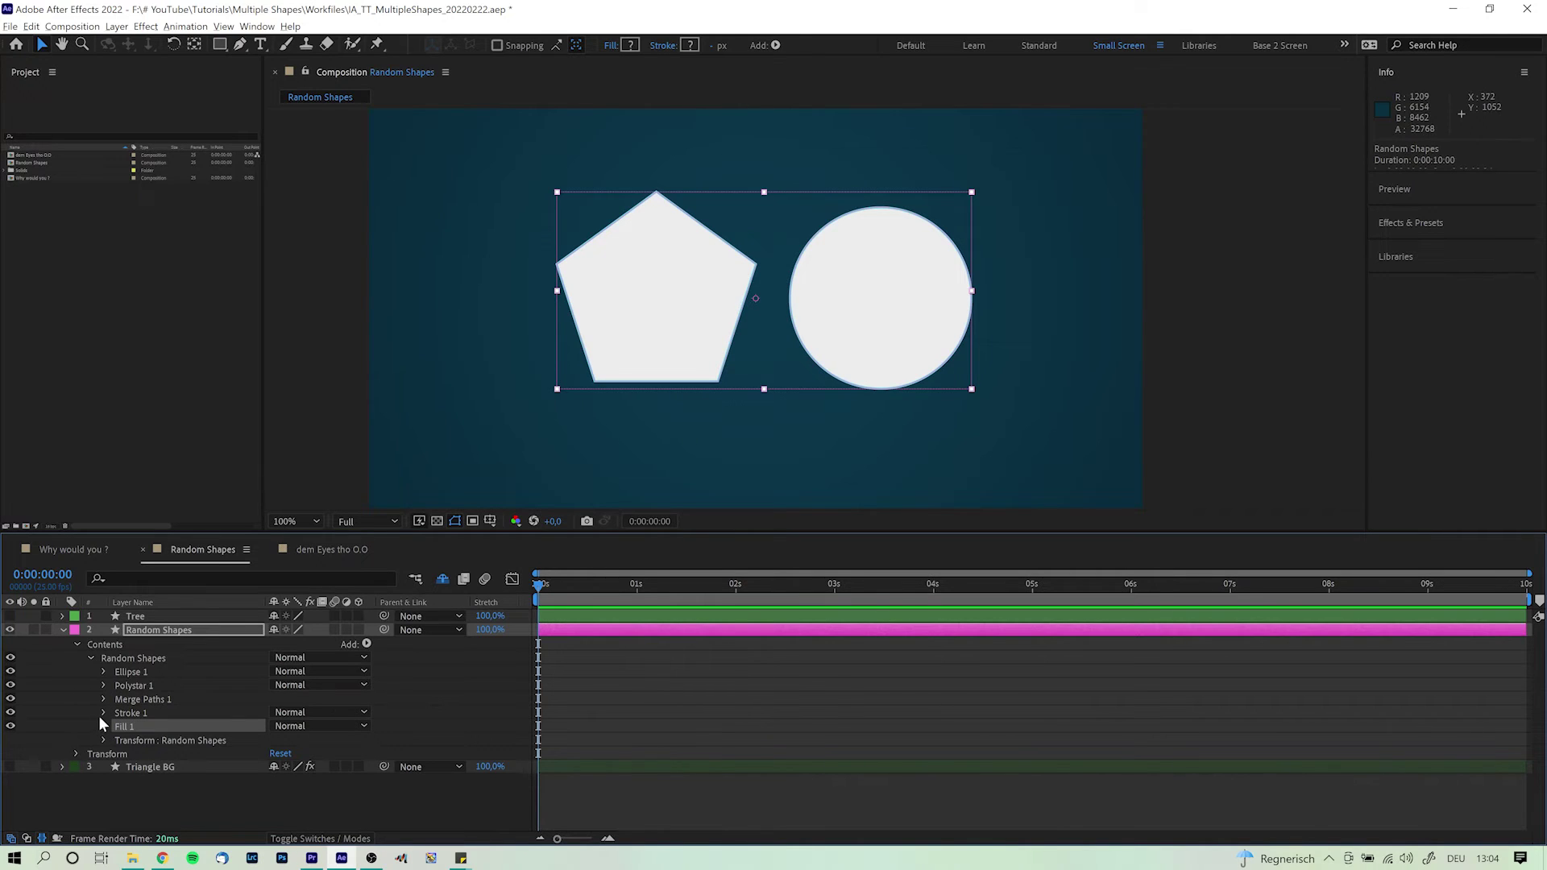
pyautogui.click(102, 713)
pyautogui.moveTo(275, 742); pyautogui.dragTo(292, 741)
# Step: Hide the group's shared fill so only the outlines remain
pyautogui.scroll(1, 107, 693)
pyautogui.click(104, 686)
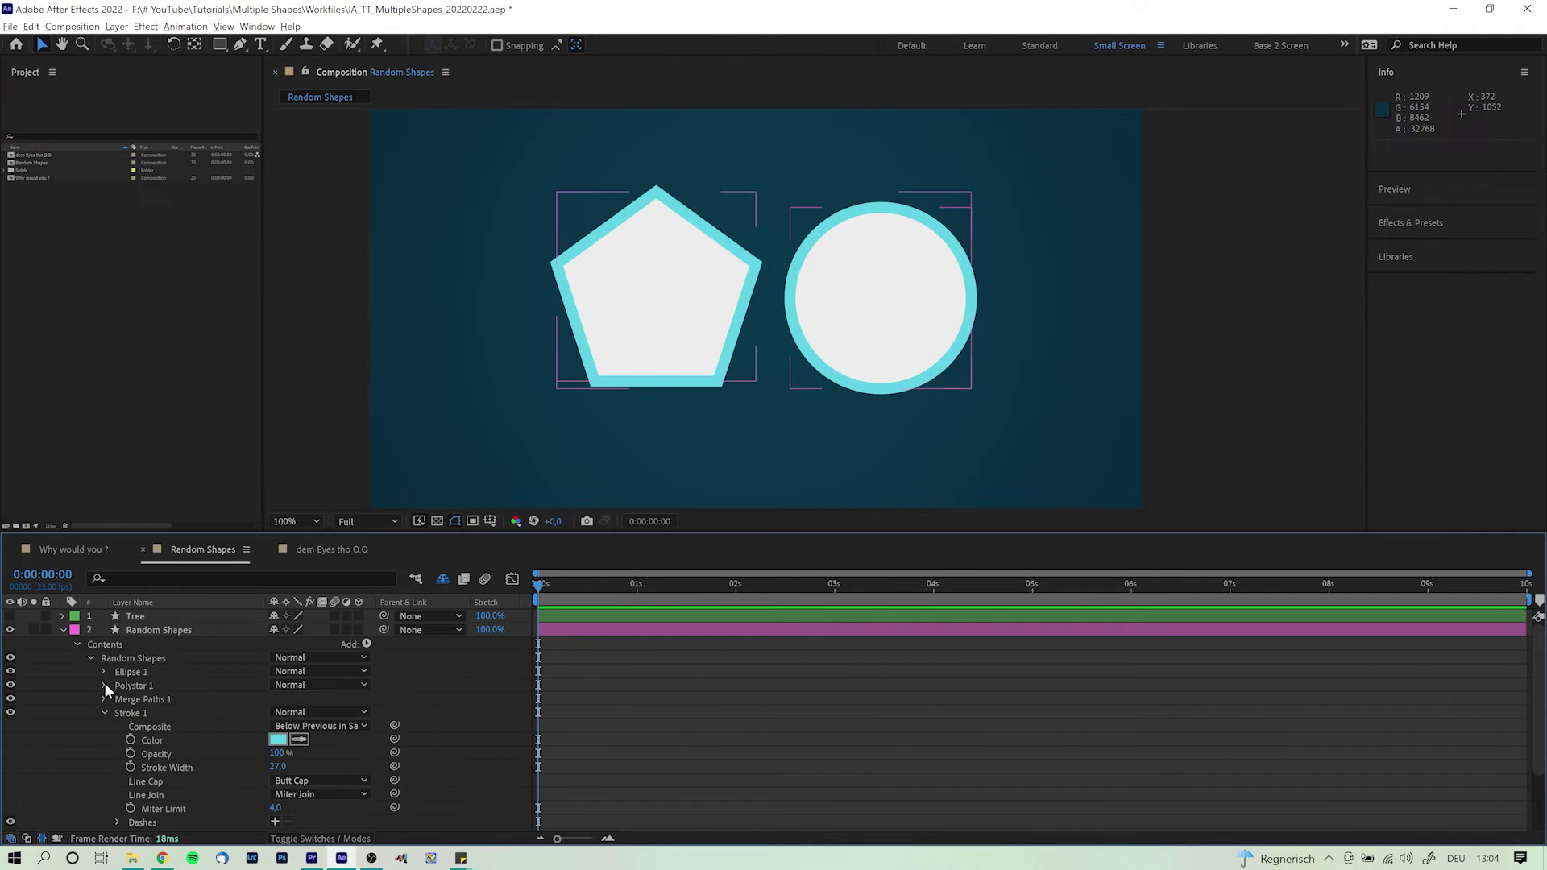
pyautogui.scroll(-2, 129, 710)
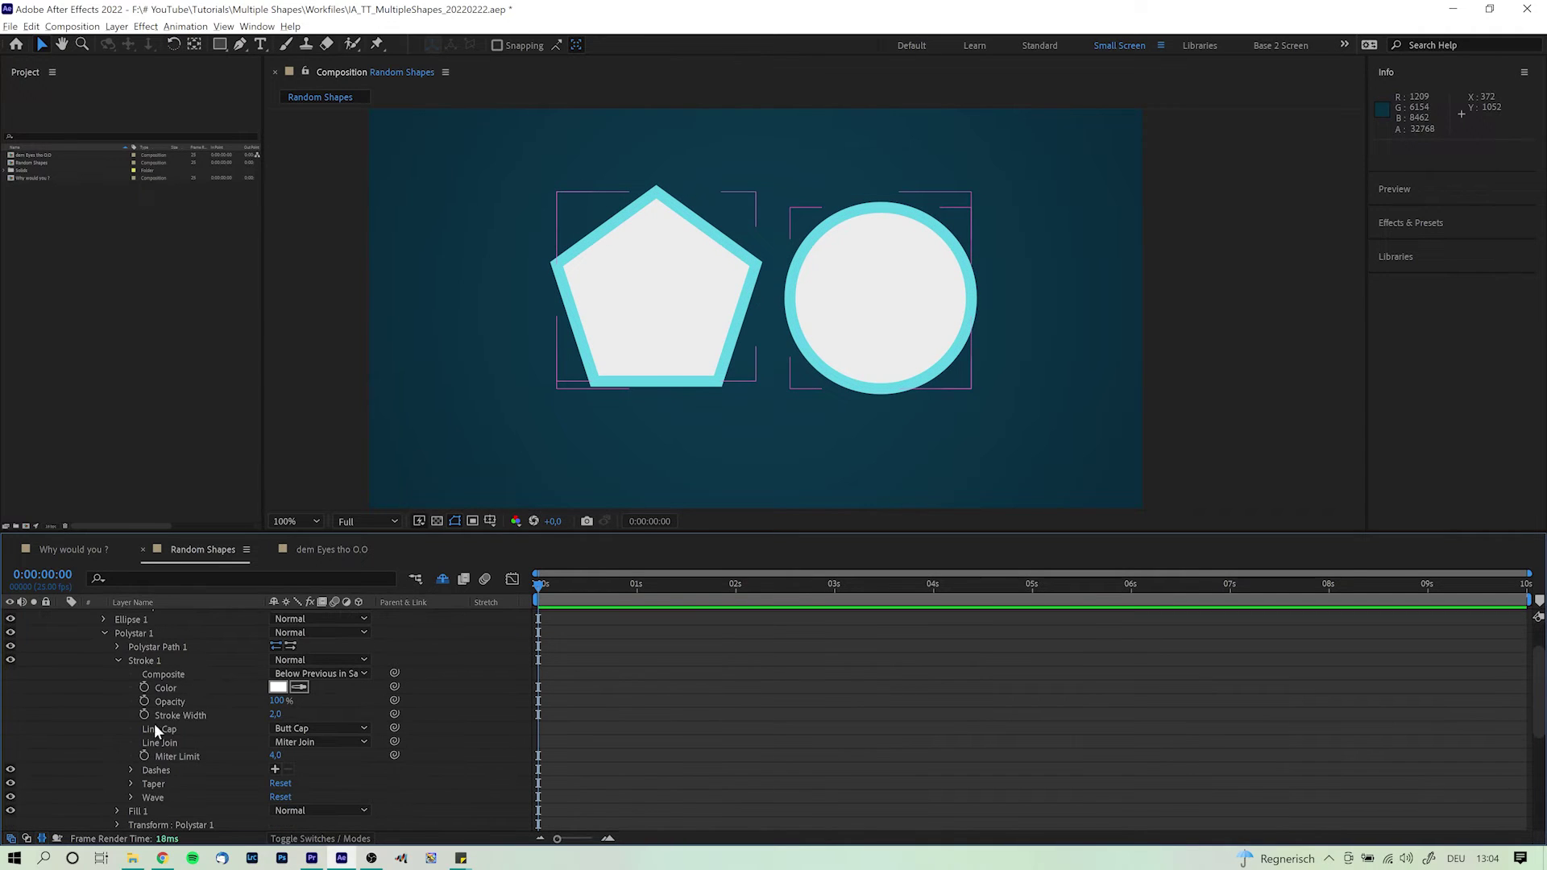
pyautogui.click(106, 631)
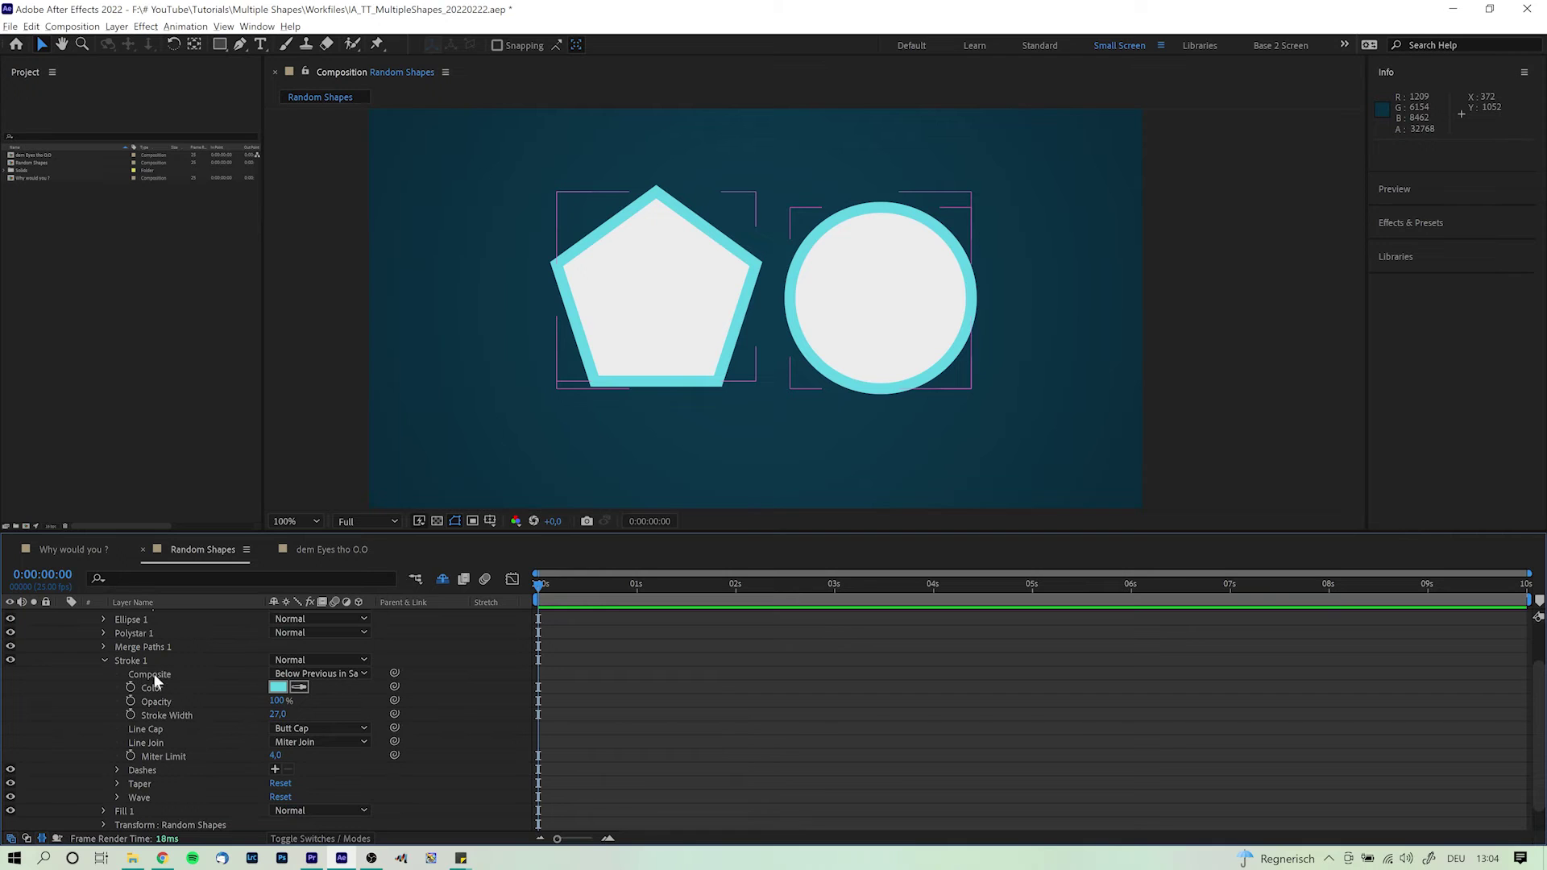
pyautogui.click(137, 661)
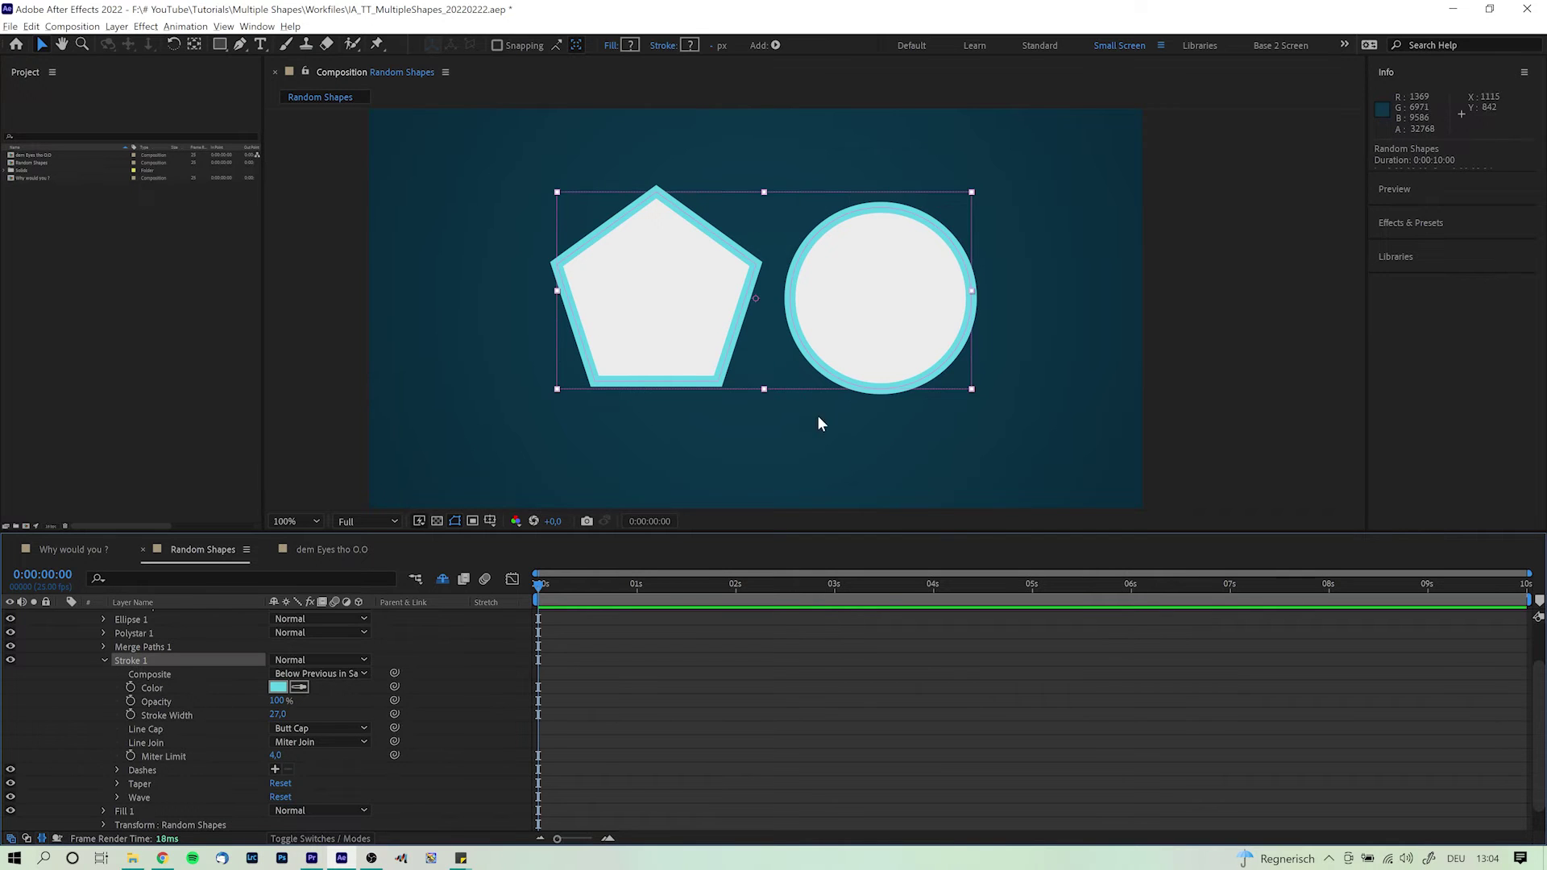
pyautogui.scroll(10, 804, 331)
pyautogui.scroll(-10, 839, 377)
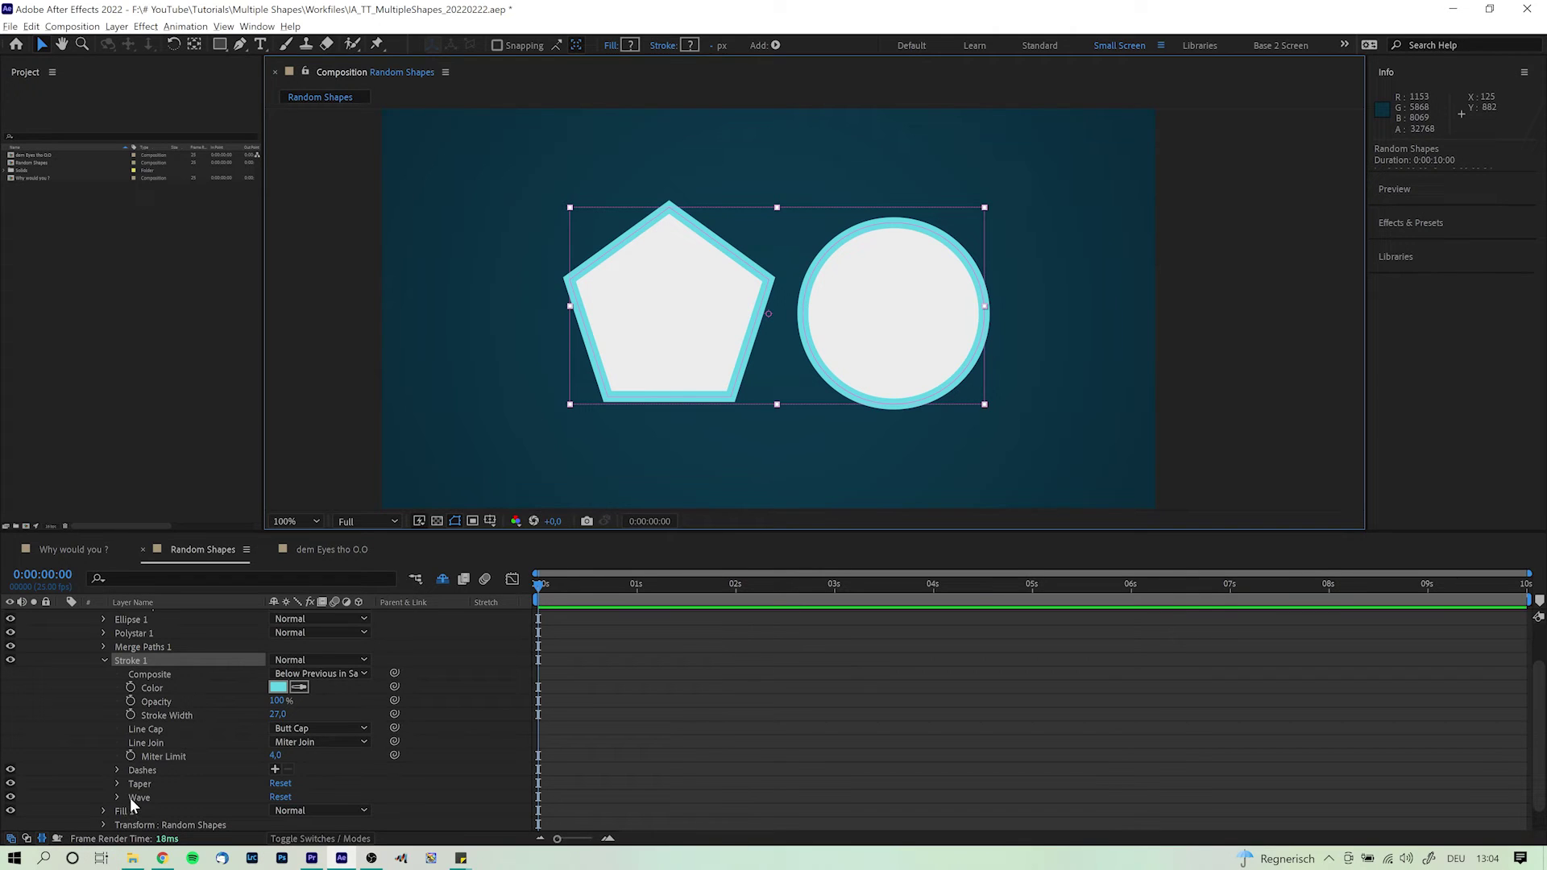
pyautogui.click(10, 811)
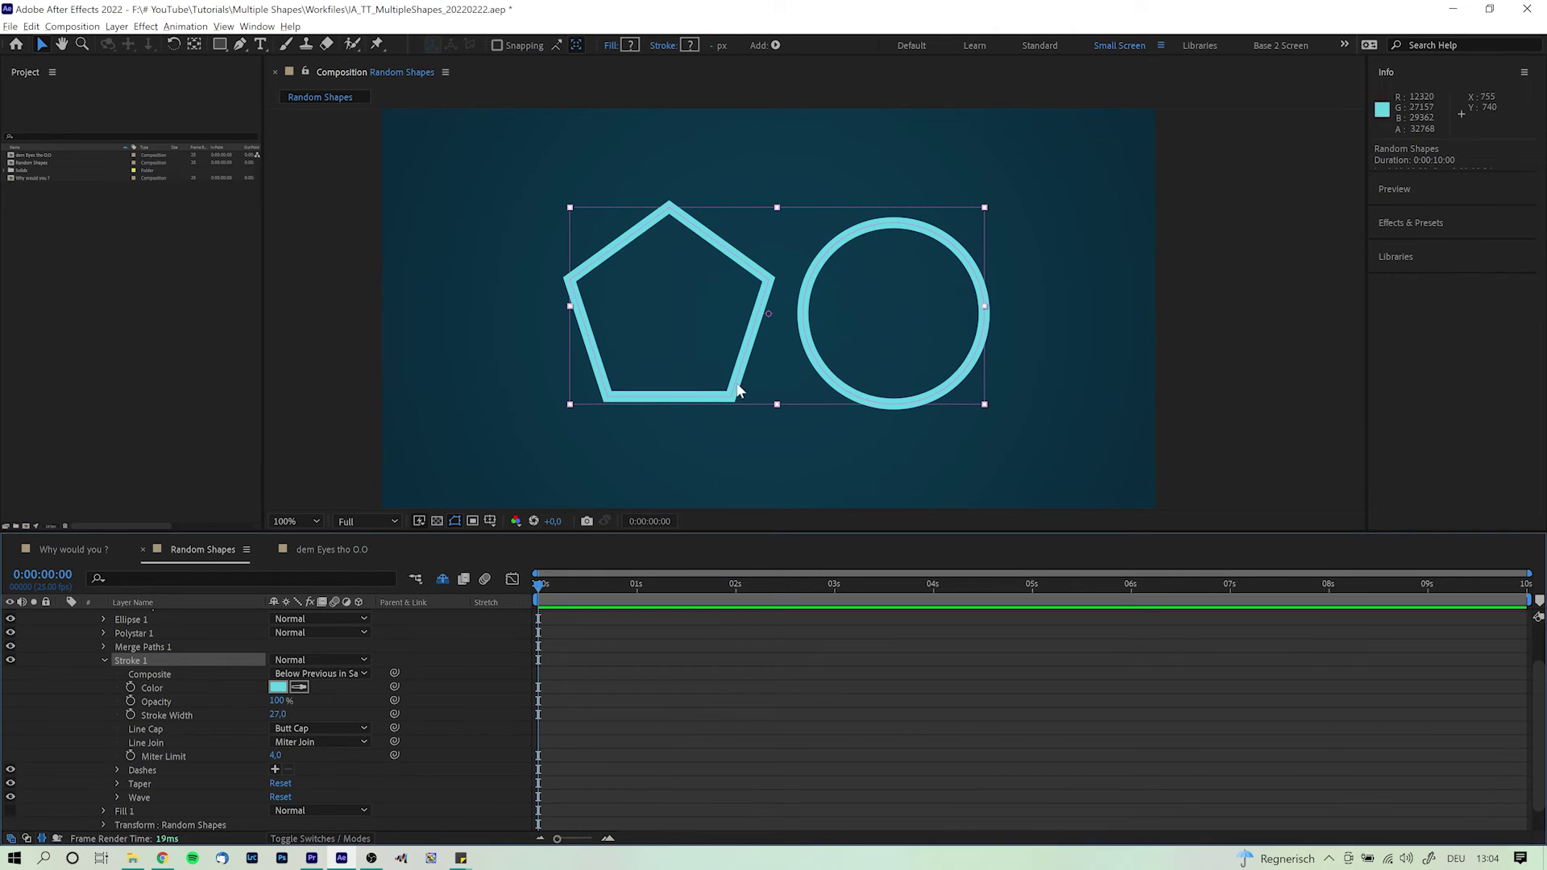
# Step: Reposition the circle over the pentagon, finally shifting it about 46 px left
pyautogui.click(129, 620)
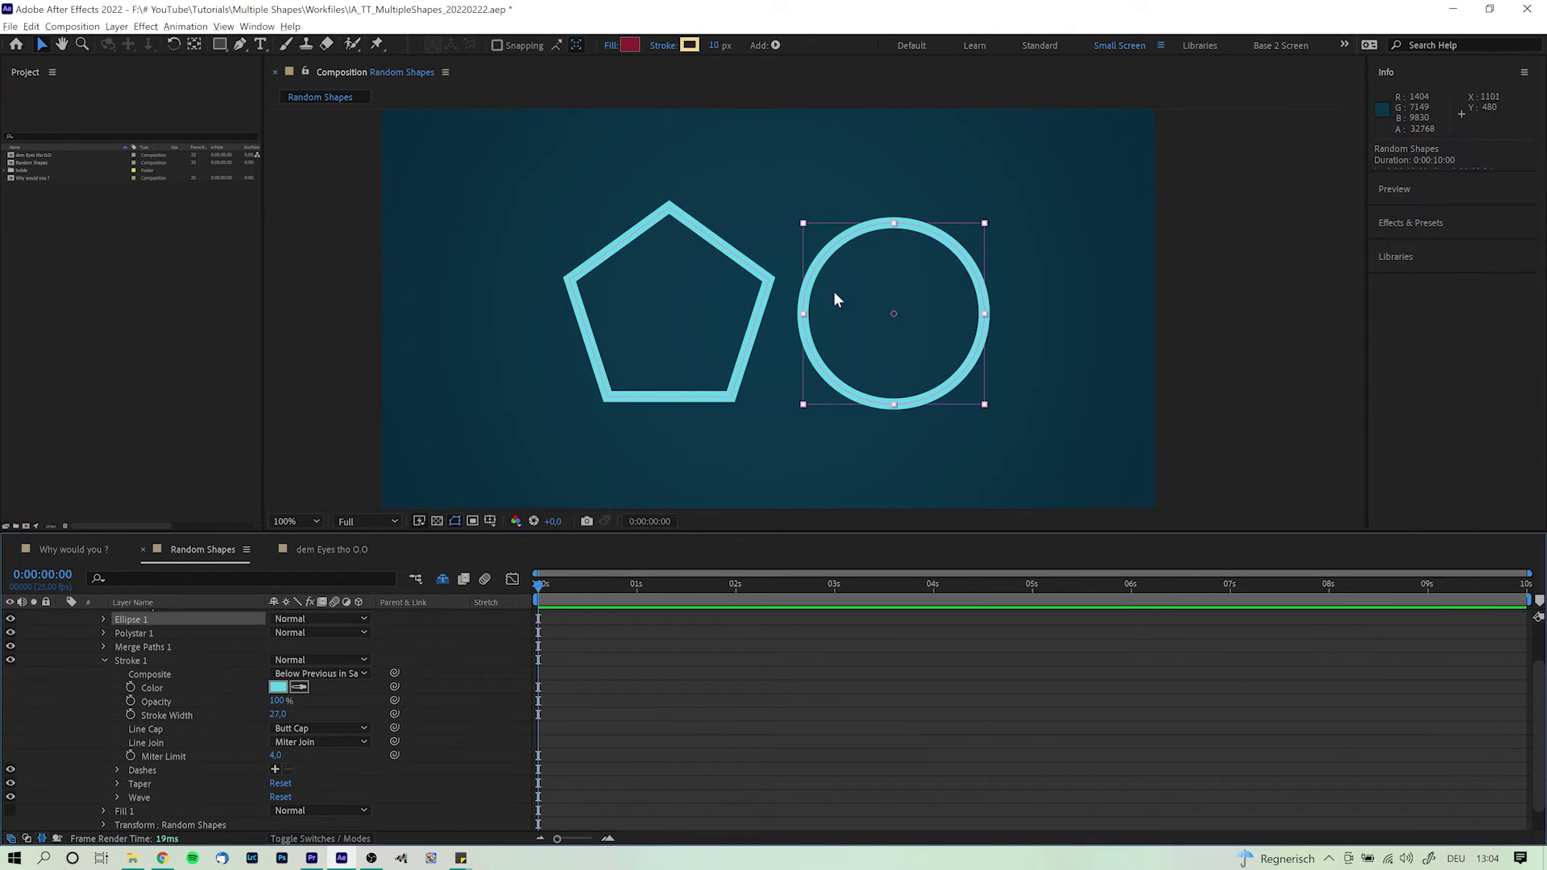
pyautogui.moveTo(855, 302); pyautogui.dragTo(858, 291)
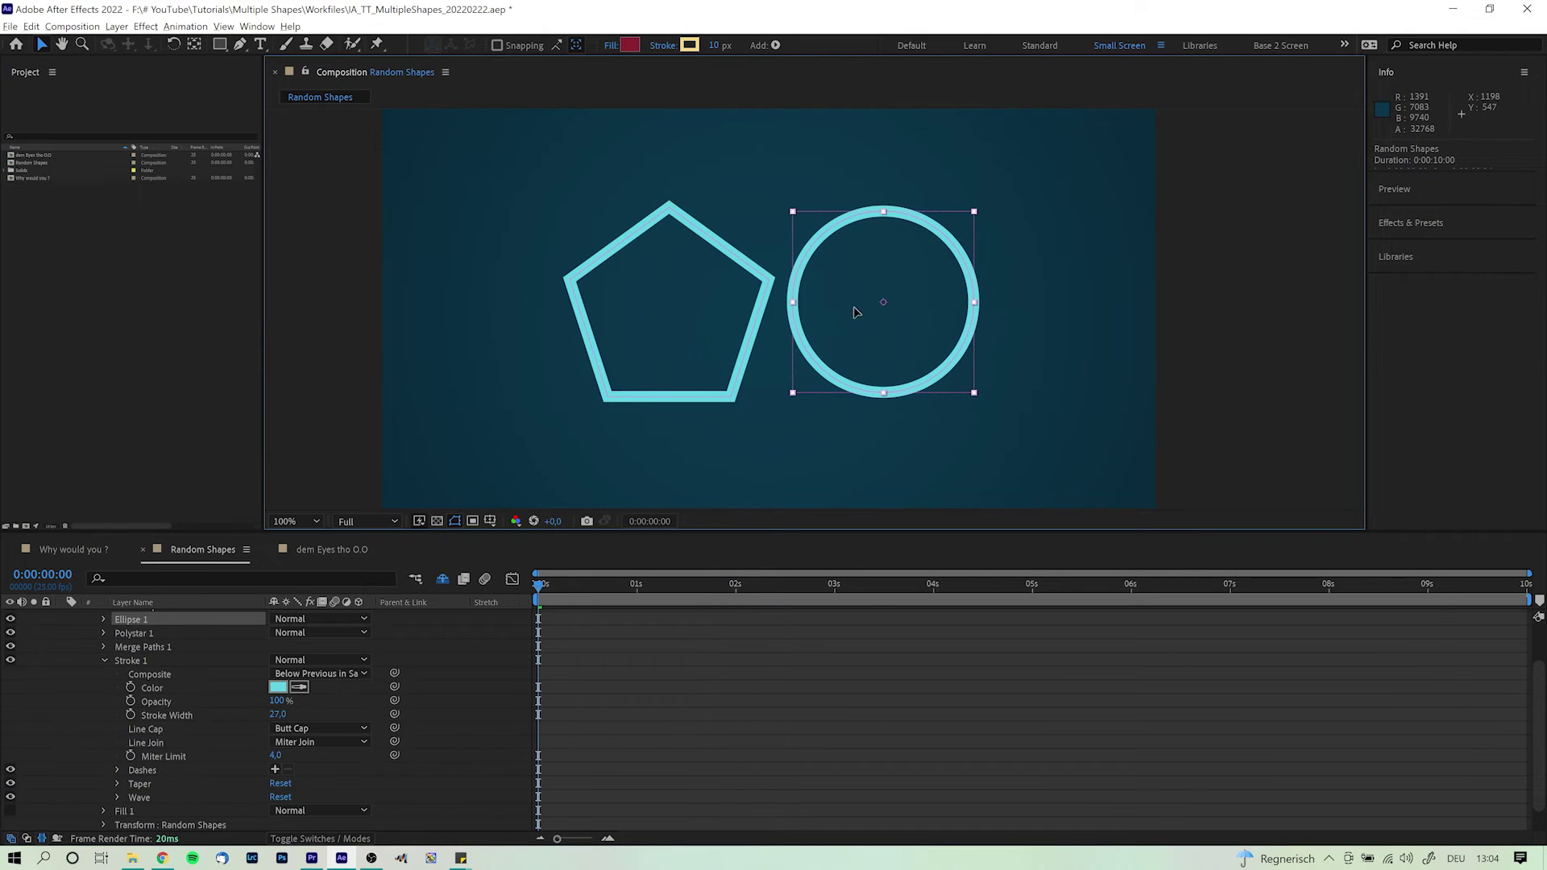
pyautogui.scroll(4, 805, 298)
pyautogui.moveTo(934, 320)
pyautogui.mouseDown()
pyautogui.moveTo(764, 322)
pyautogui.moveTo(775, 304)
pyautogui.moveTo(734, 299)
pyautogui.moveTo(735, 342)
pyautogui.moveTo(666, 341)
pyautogui.moveTo(767, 331)
pyautogui.mouseUp()
pyautogui.scroll(-4, 764, 323)
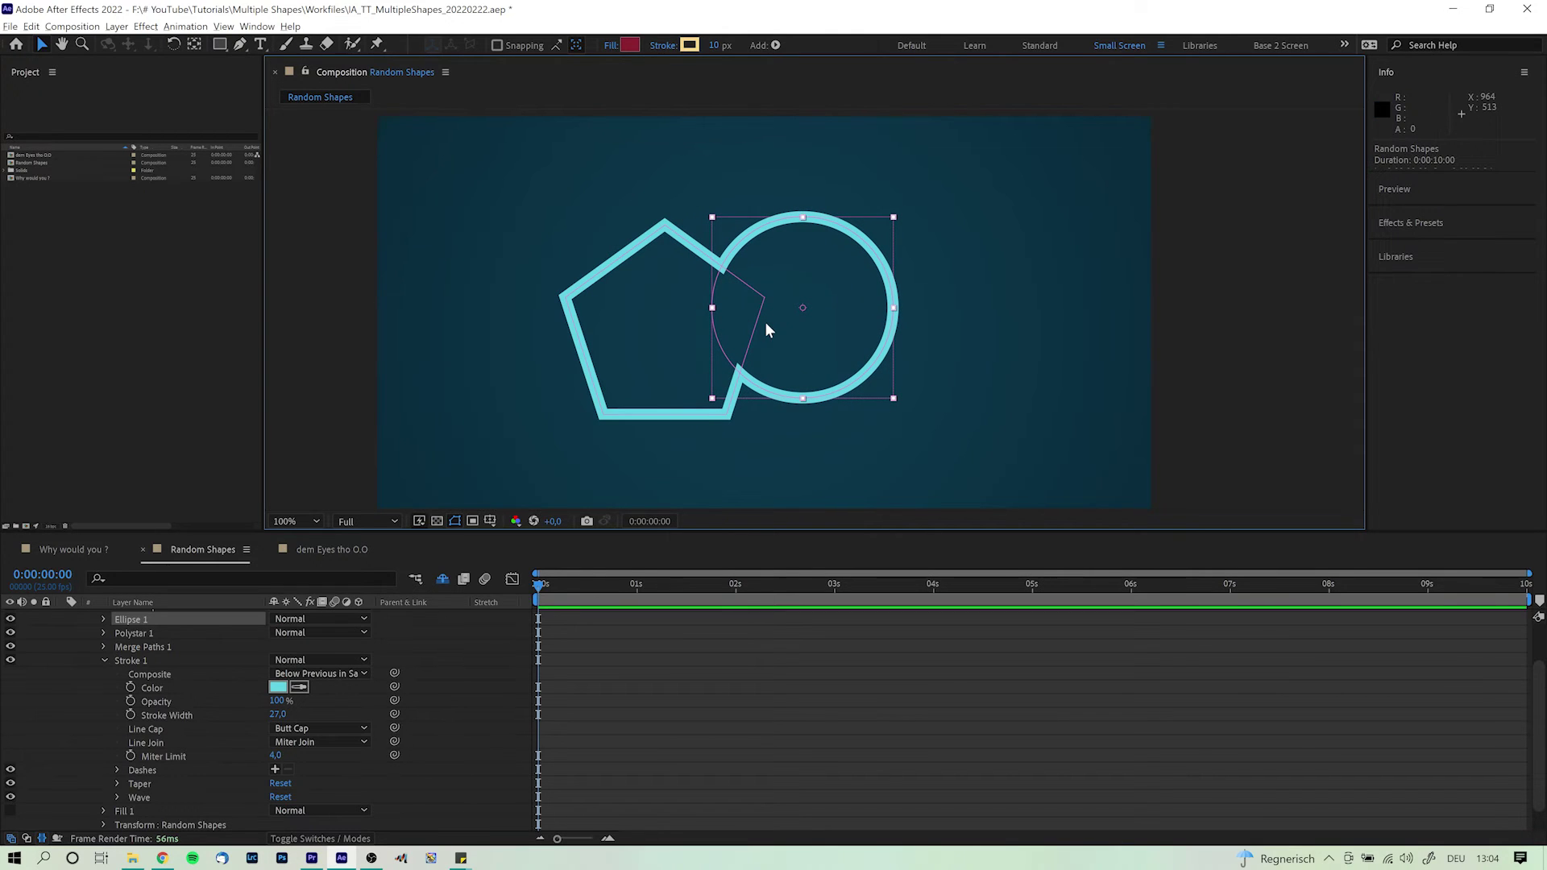
pyautogui.keyDown('shift'); pyautogui.click(655, 331); pyautogui.keyUp('shift')
pyautogui.moveTo(655, 330); pyautogui.dragTo(770, 298)
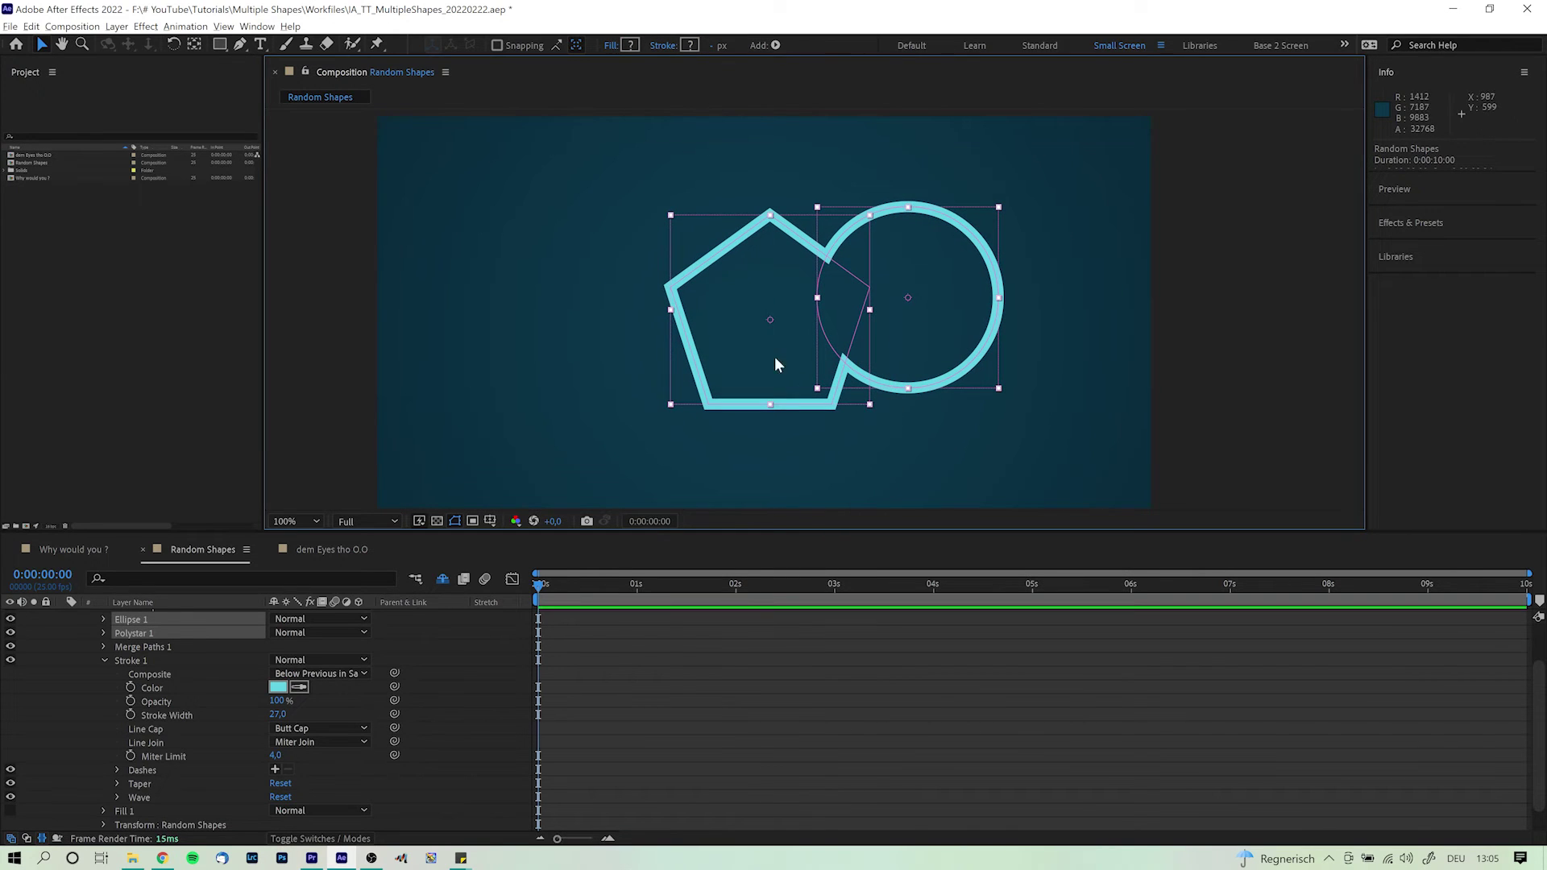
pyautogui.click(967, 332)
pyautogui.moveTo(967, 332); pyautogui.dragTo(824, 352)
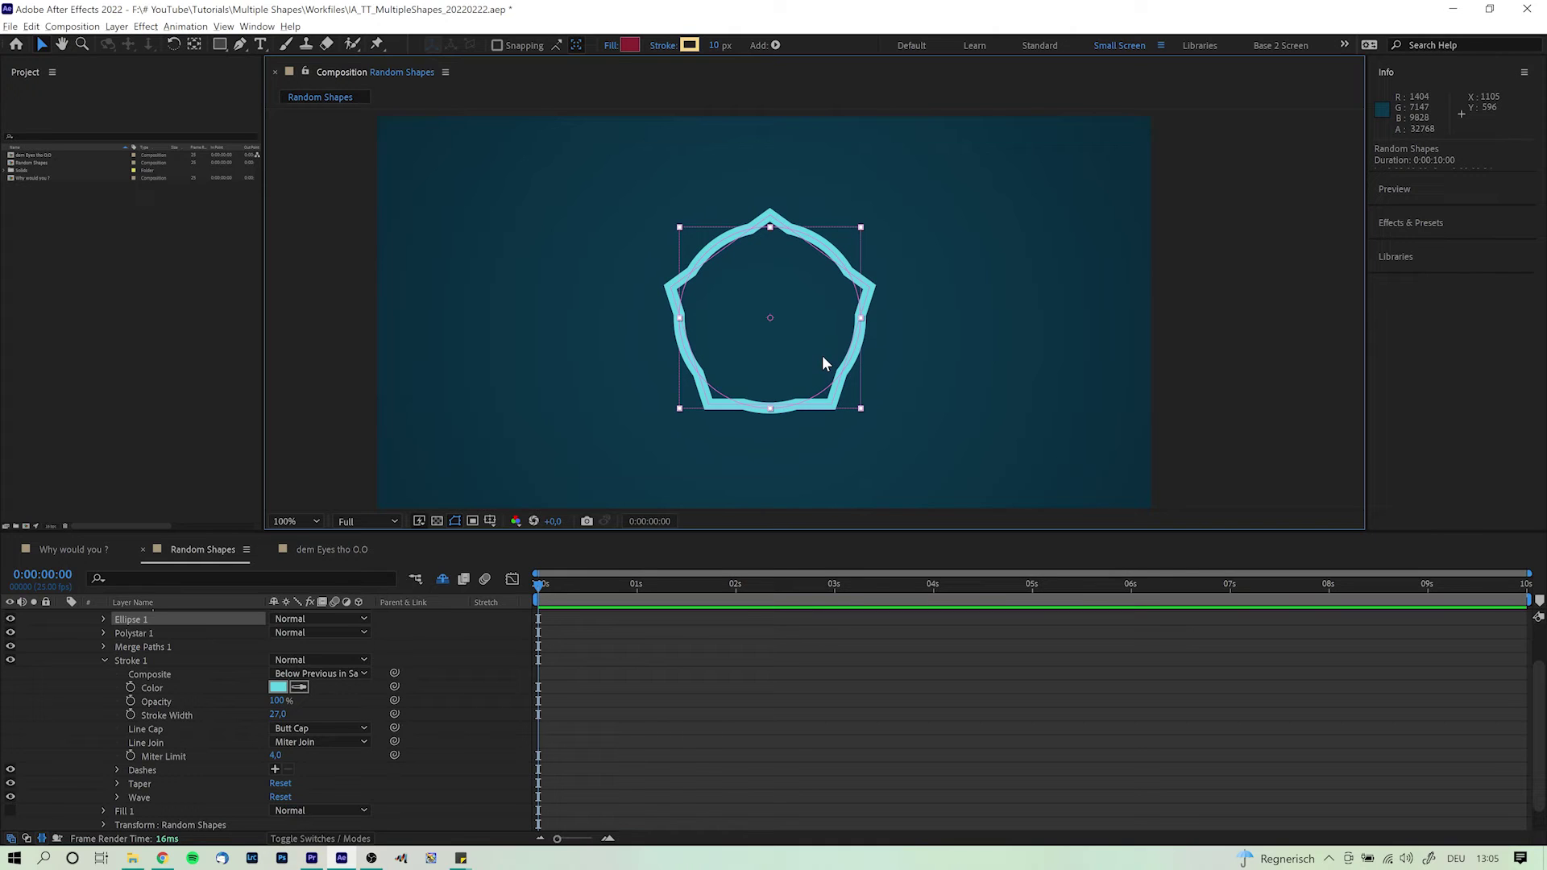
pyautogui.scroll(3, 133, 632)
pyautogui.click(133, 646)
pyautogui.click(366, 633)
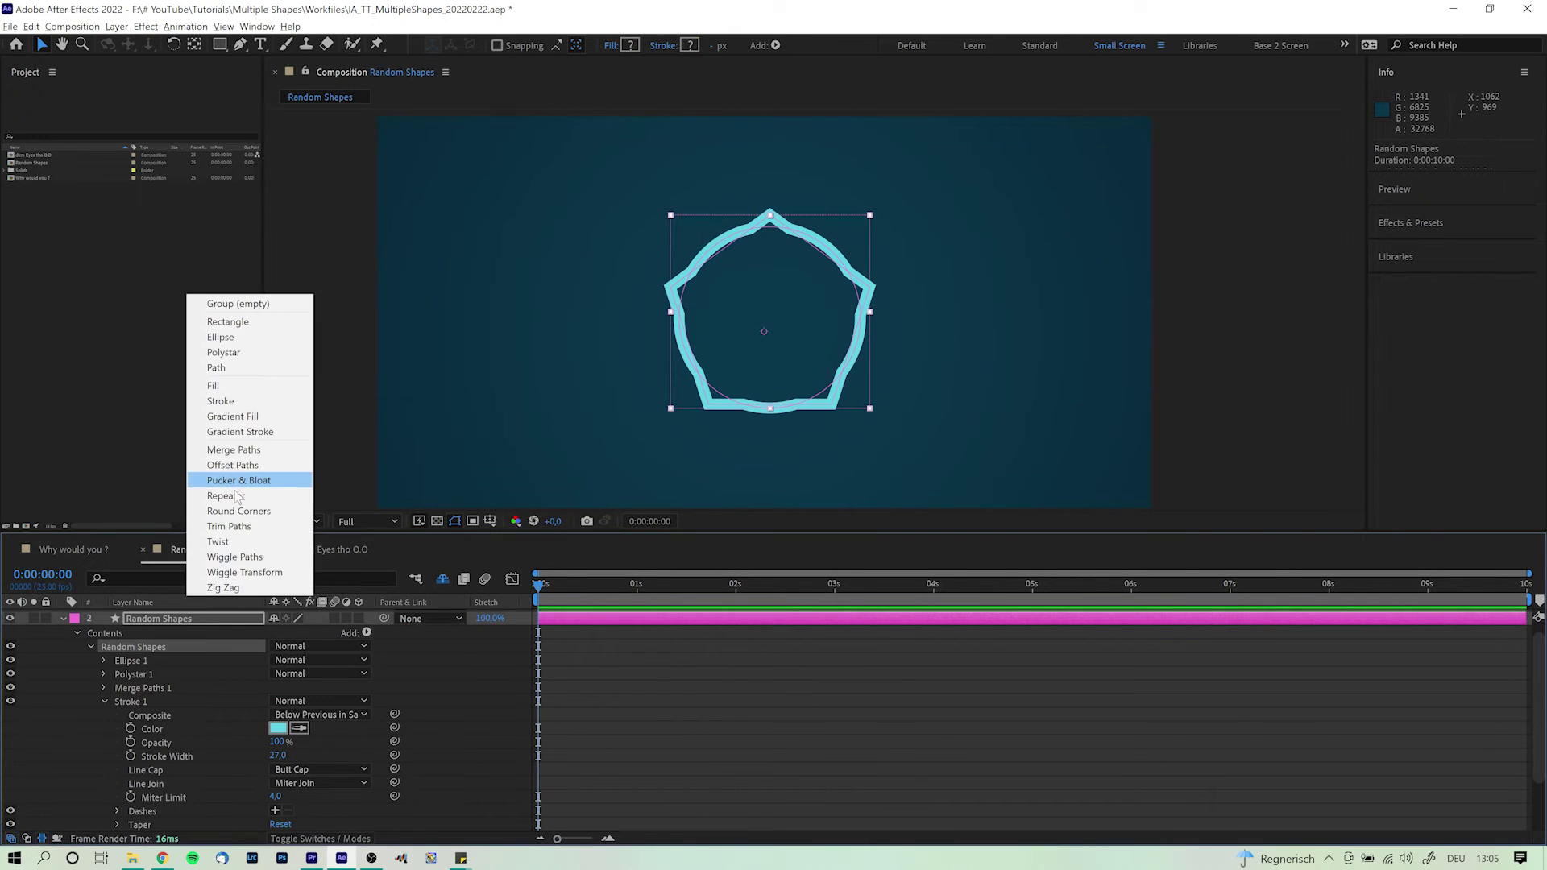
pyautogui.click(229, 527)
pyautogui.click(104, 701)
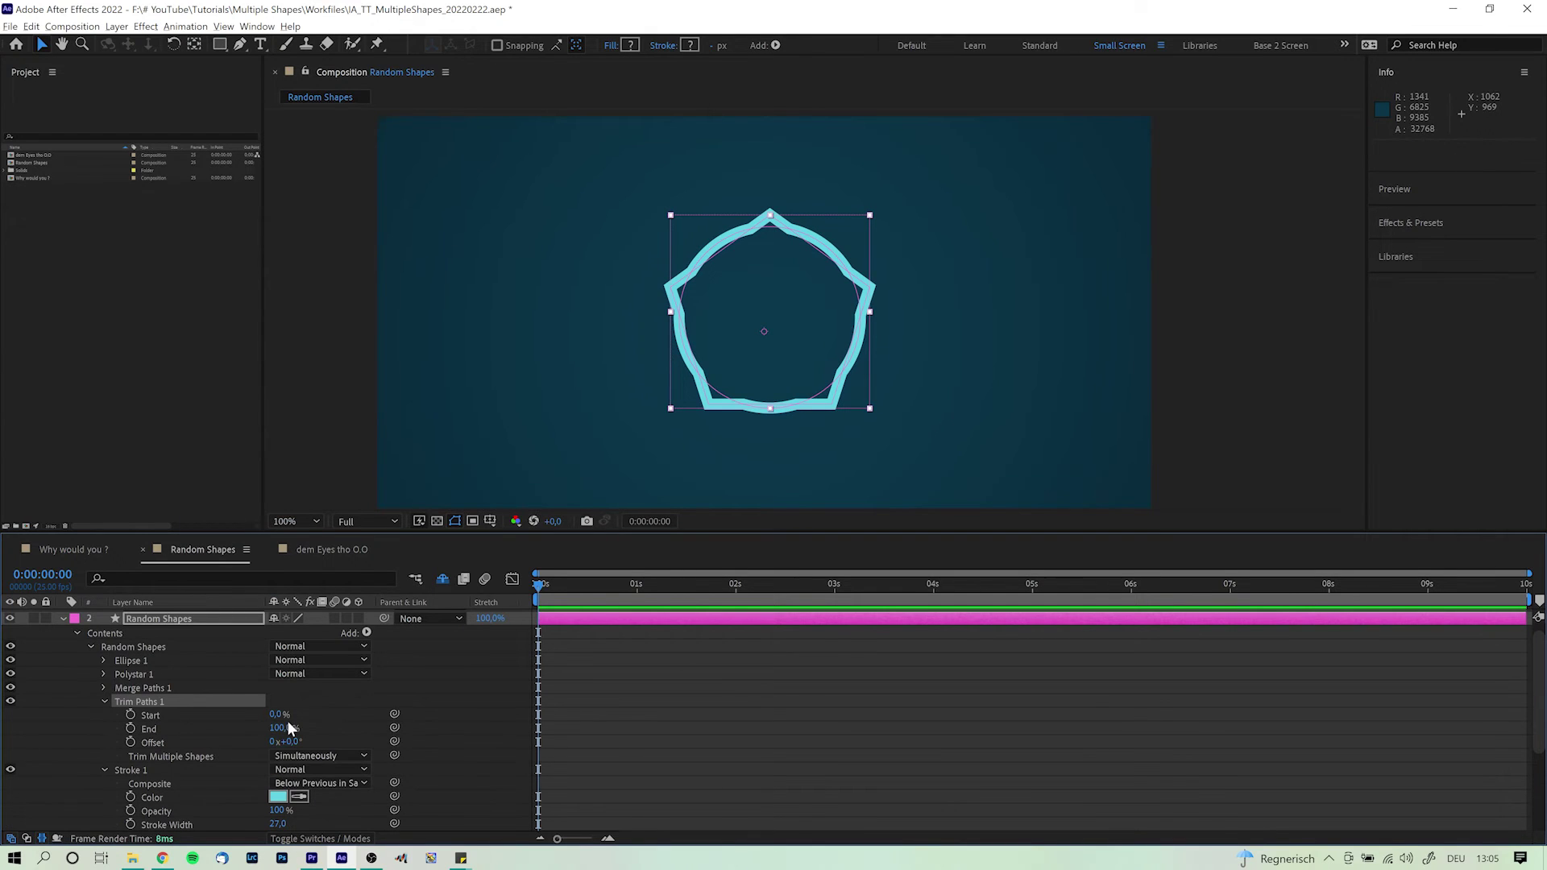
pyautogui.moveTo(274, 728); pyautogui.dragTo(222, 727)
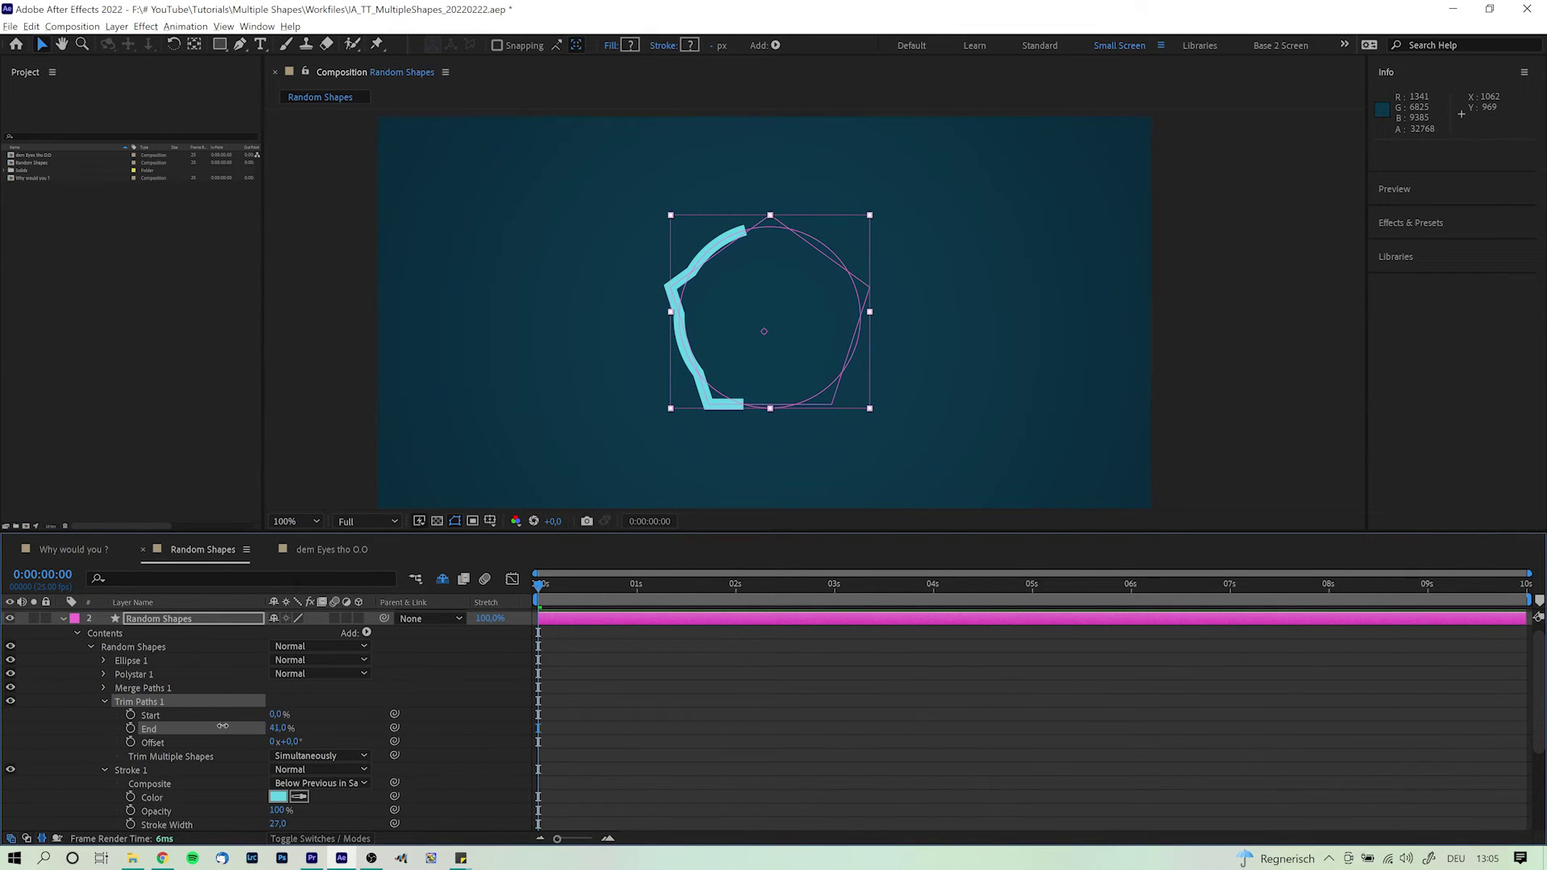
pyautogui.click(128, 660)
pyautogui.moveTo(758, 343)
pyautogui.mouseDown()
pyautogui.moveTo(800, 307)
pyautogui.moveTo(822, 419)
pyautogui.moveTo(749, 403)
pyautogui.moveTo(645, 330)
pyautogui.moveTo(730, 304)
pyautogui.moveTo(810, 304)
pyautogui.moveTo(768, 384)
pyautogui.moveTo(750, 373)
pyautogui.mouseUp()
pyautogui.hotkey('ctrl', 'z')
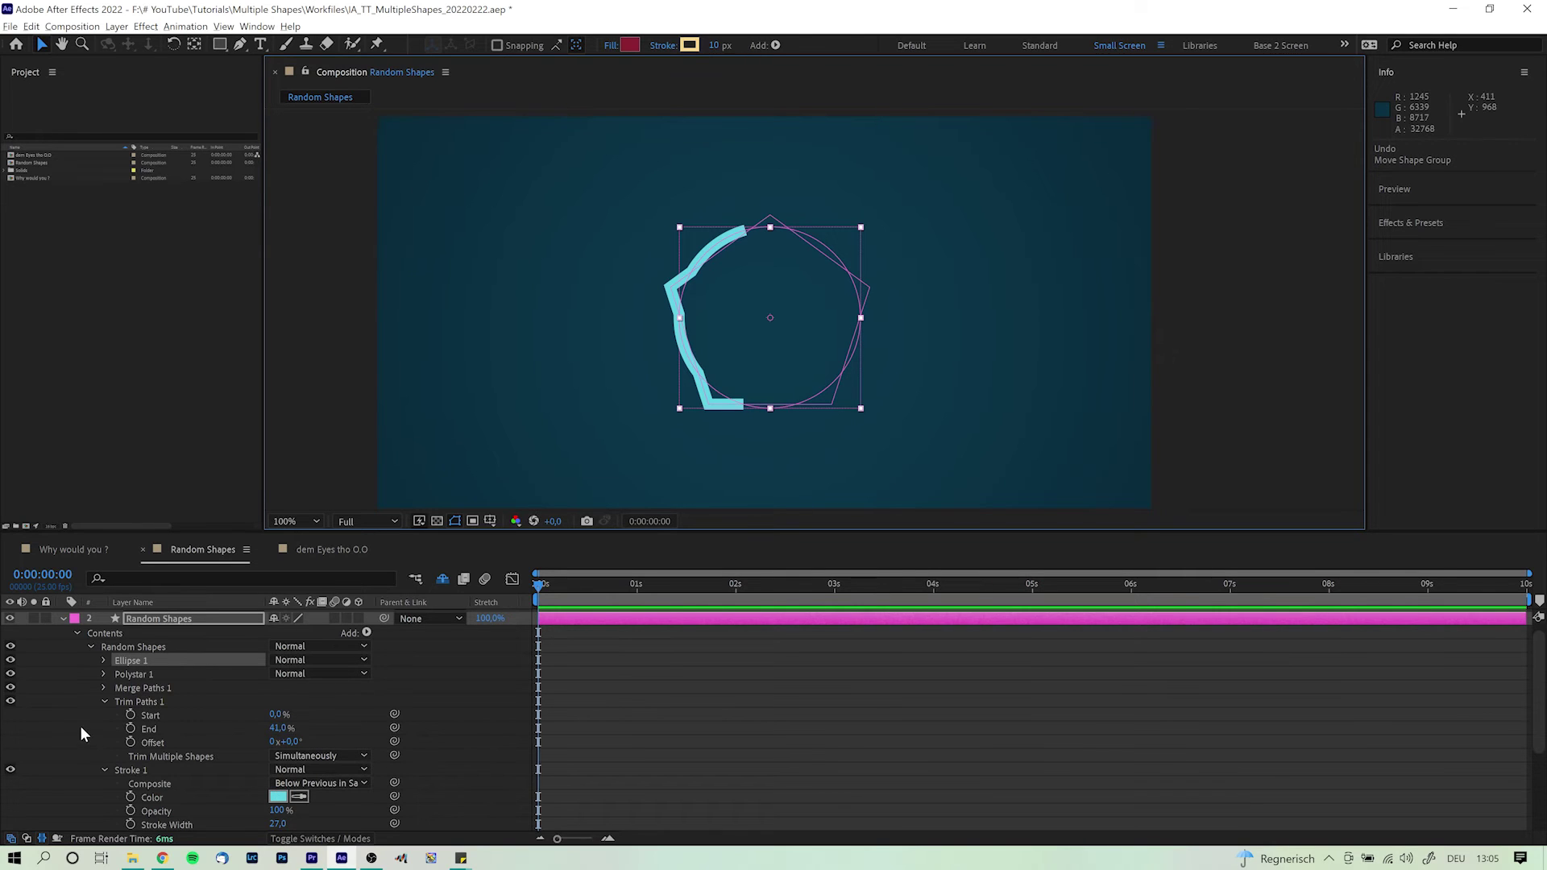
pyautogui.click(136, 698)
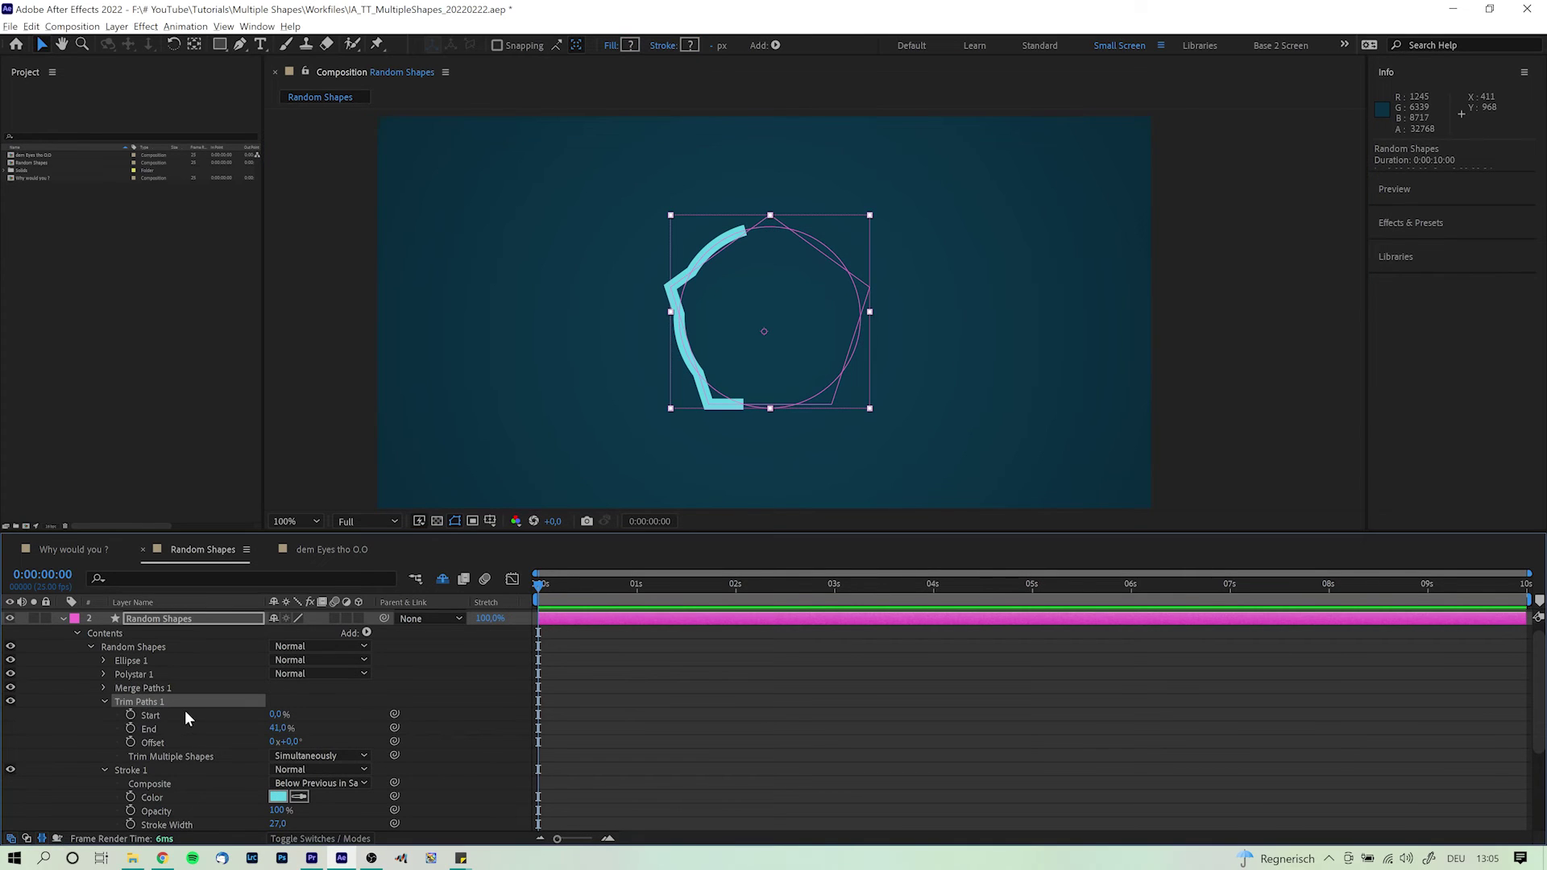
pyautogui.press('Delete')
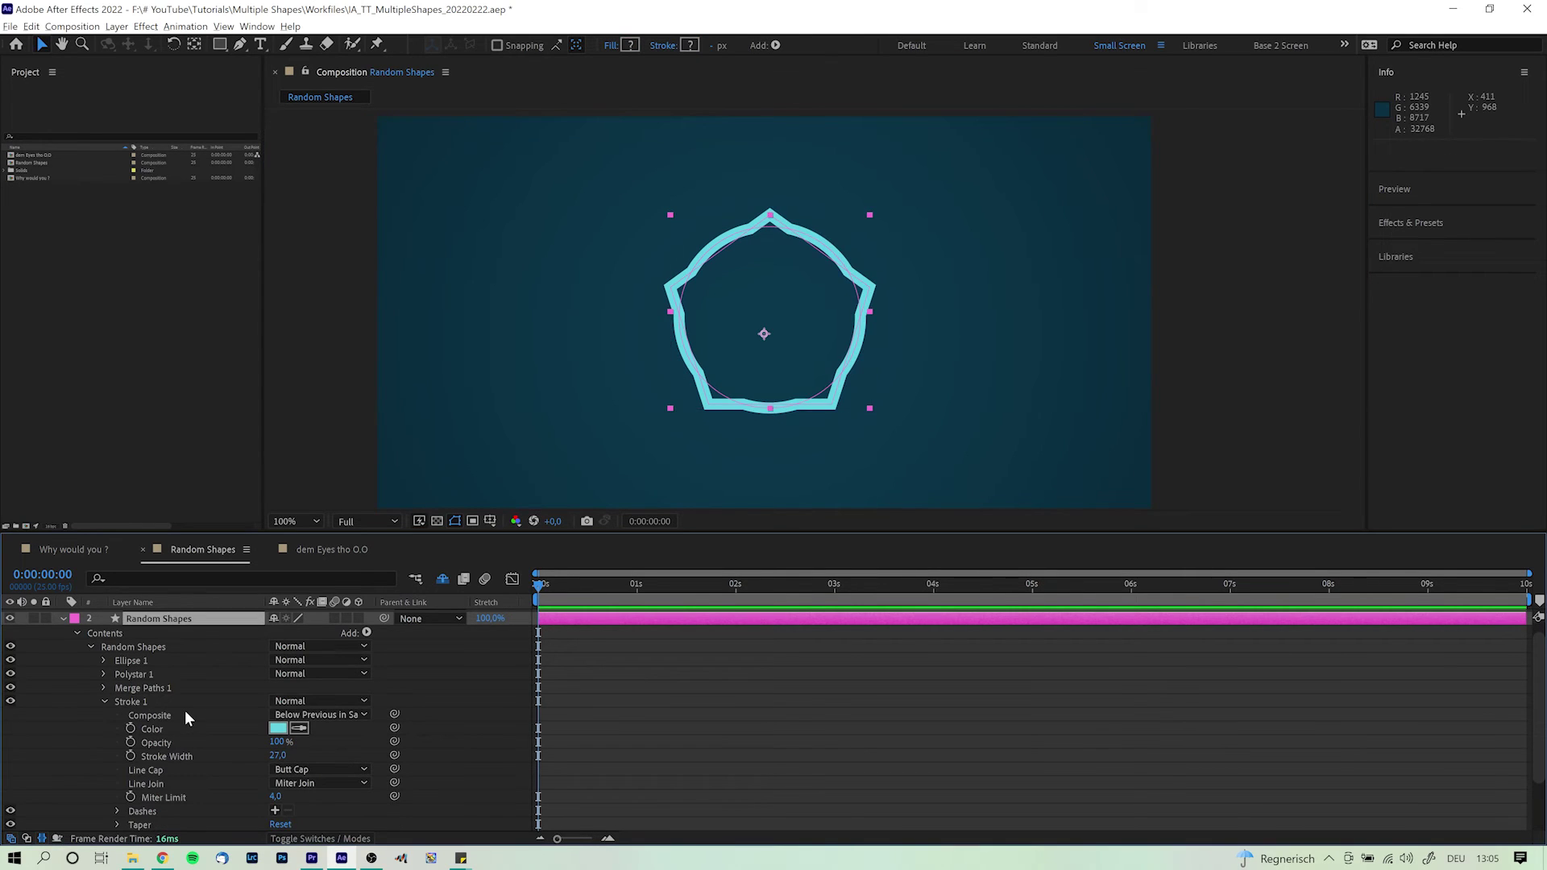
# Step: Set the Merge Paths mode to Intersect
pyautogui.click(671, 760)
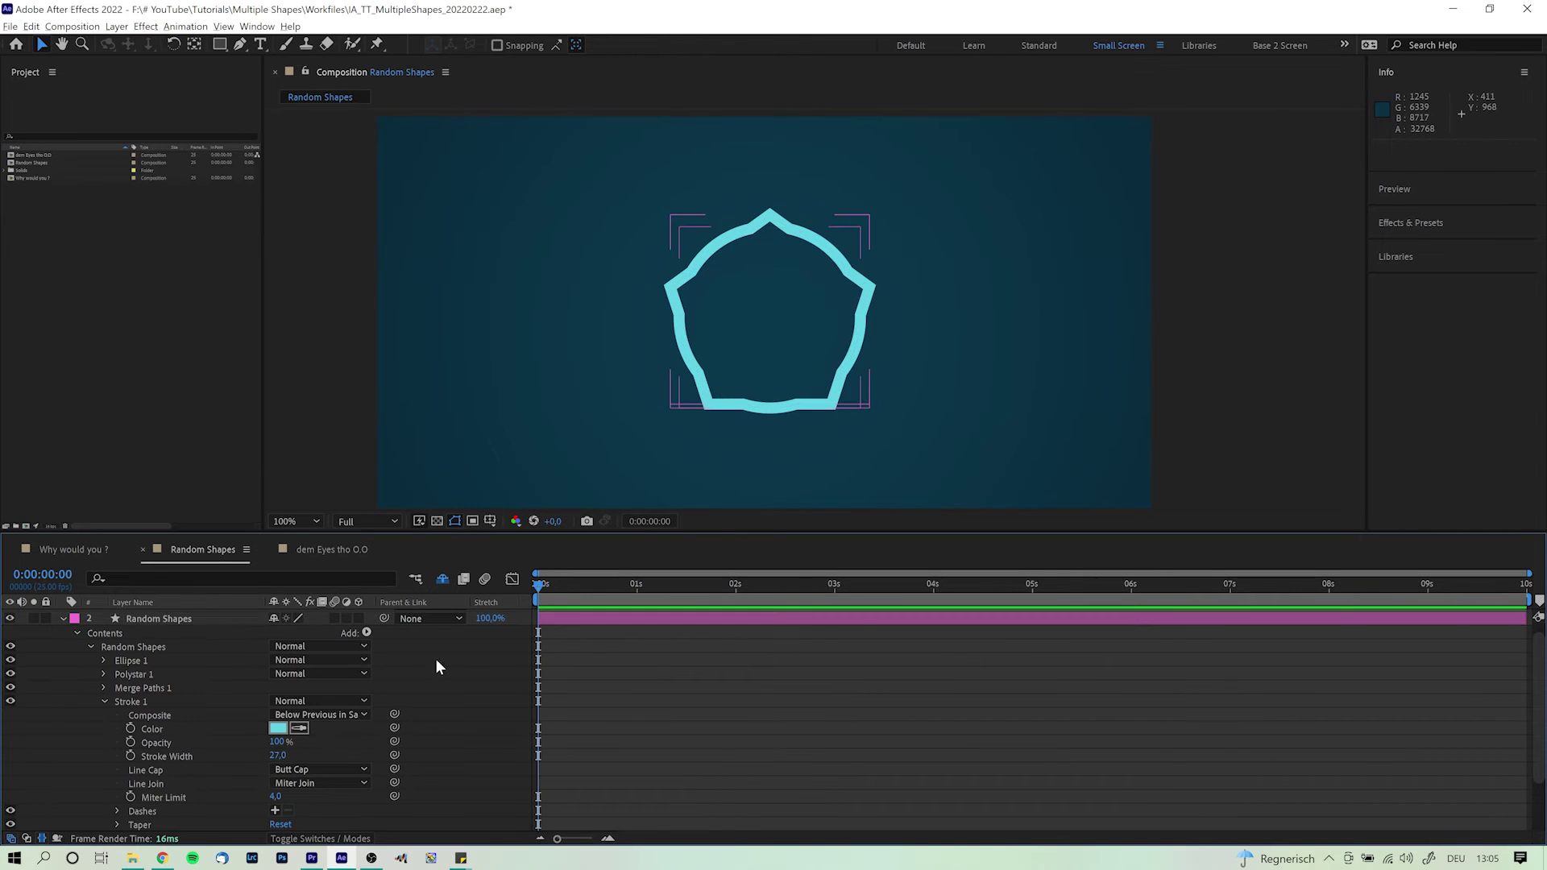
pyautogui.click(99, 700)
pyautogui.click(103, 701)
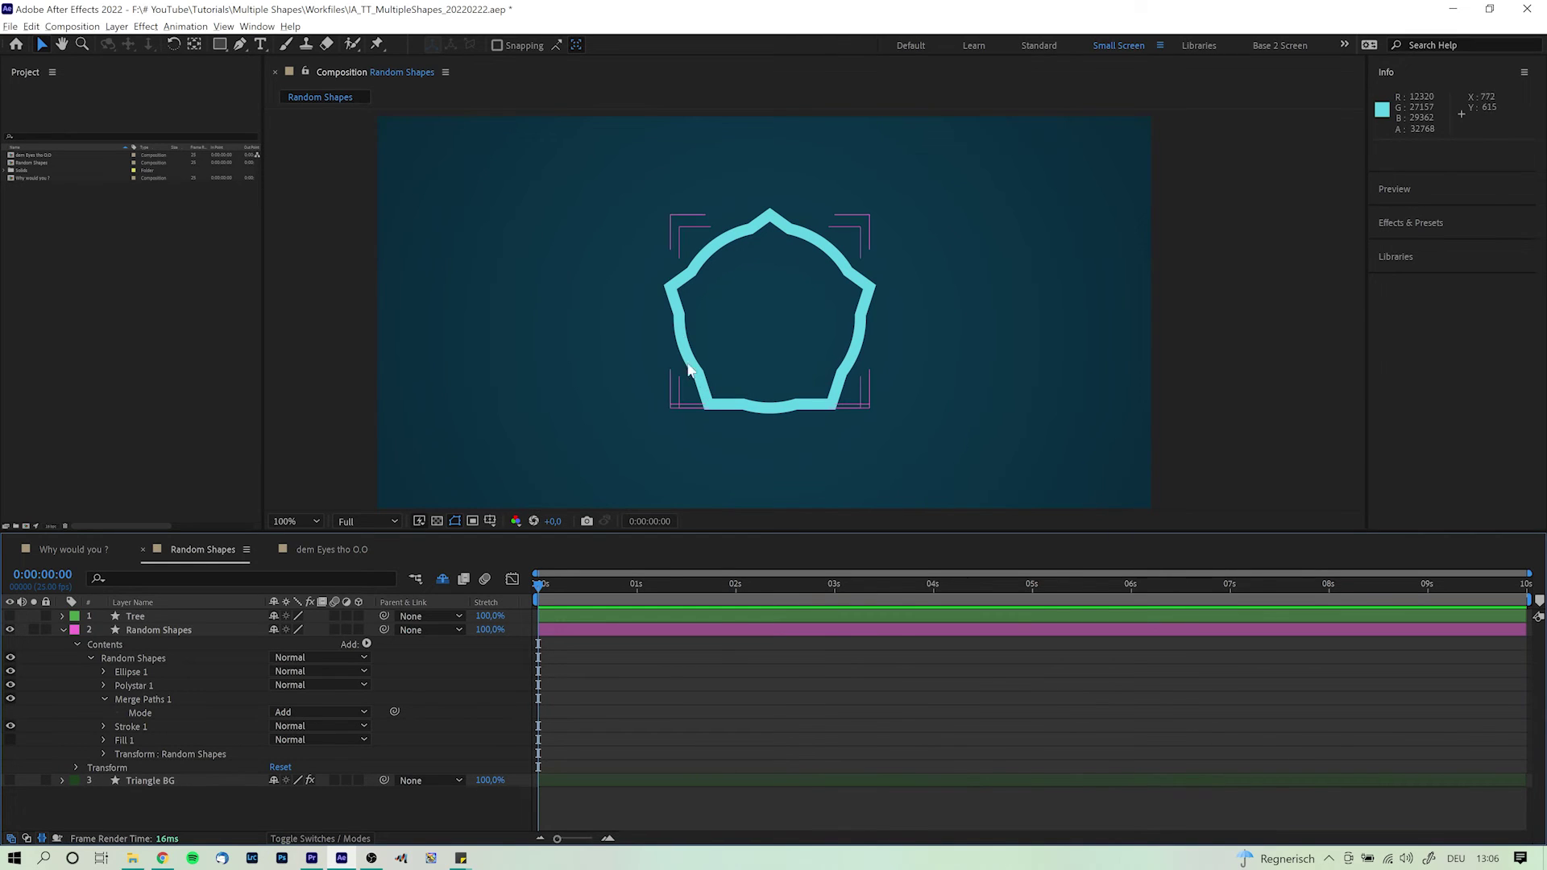
pyautogui.click(137, 657)
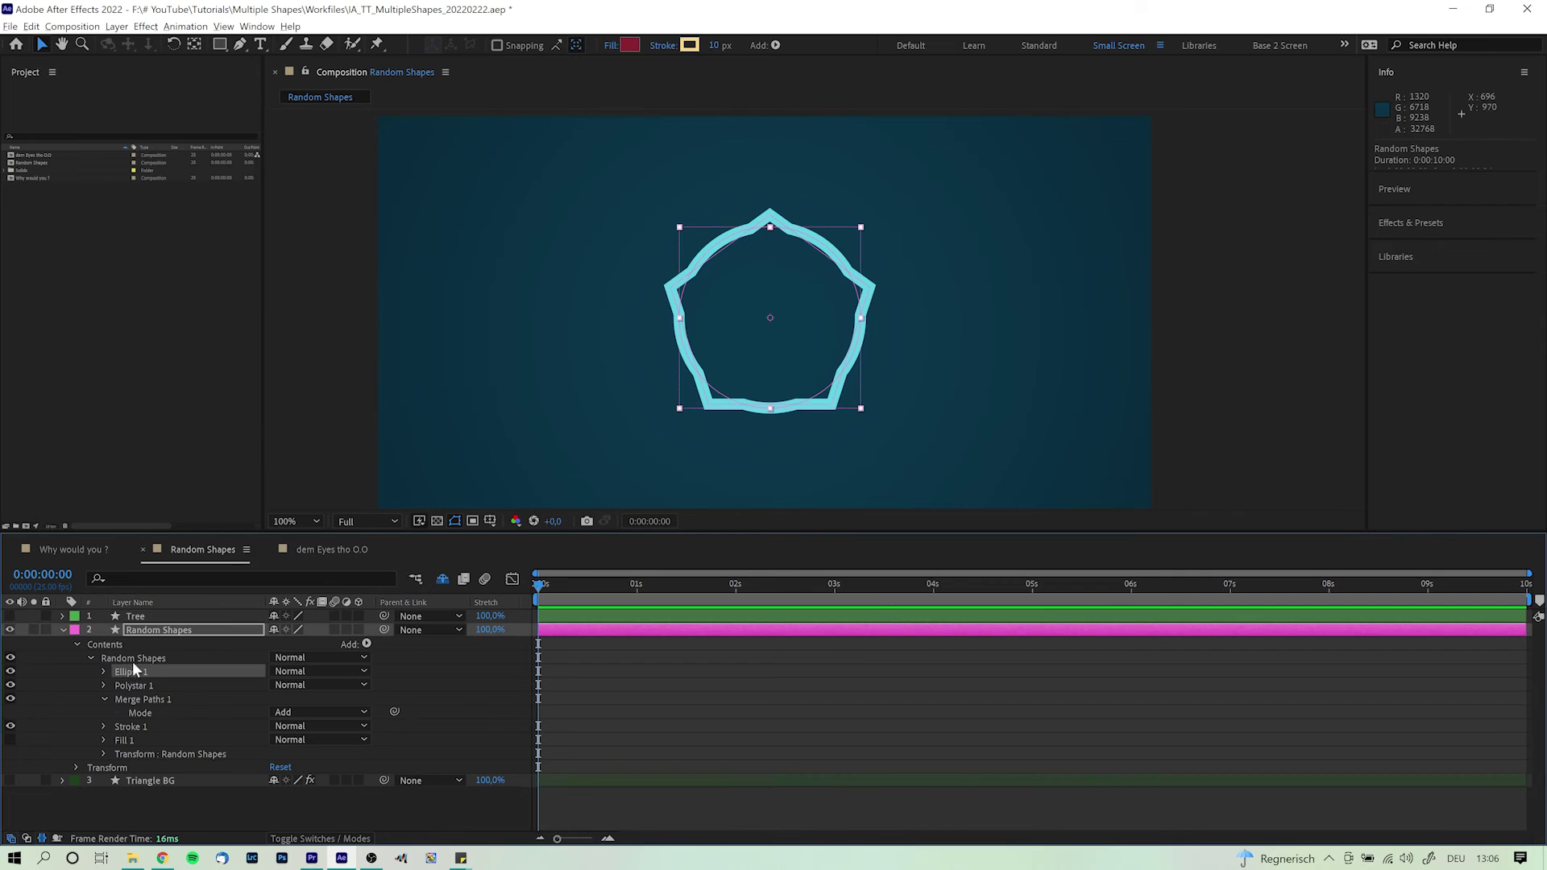
pyautogui.click(294, 713)
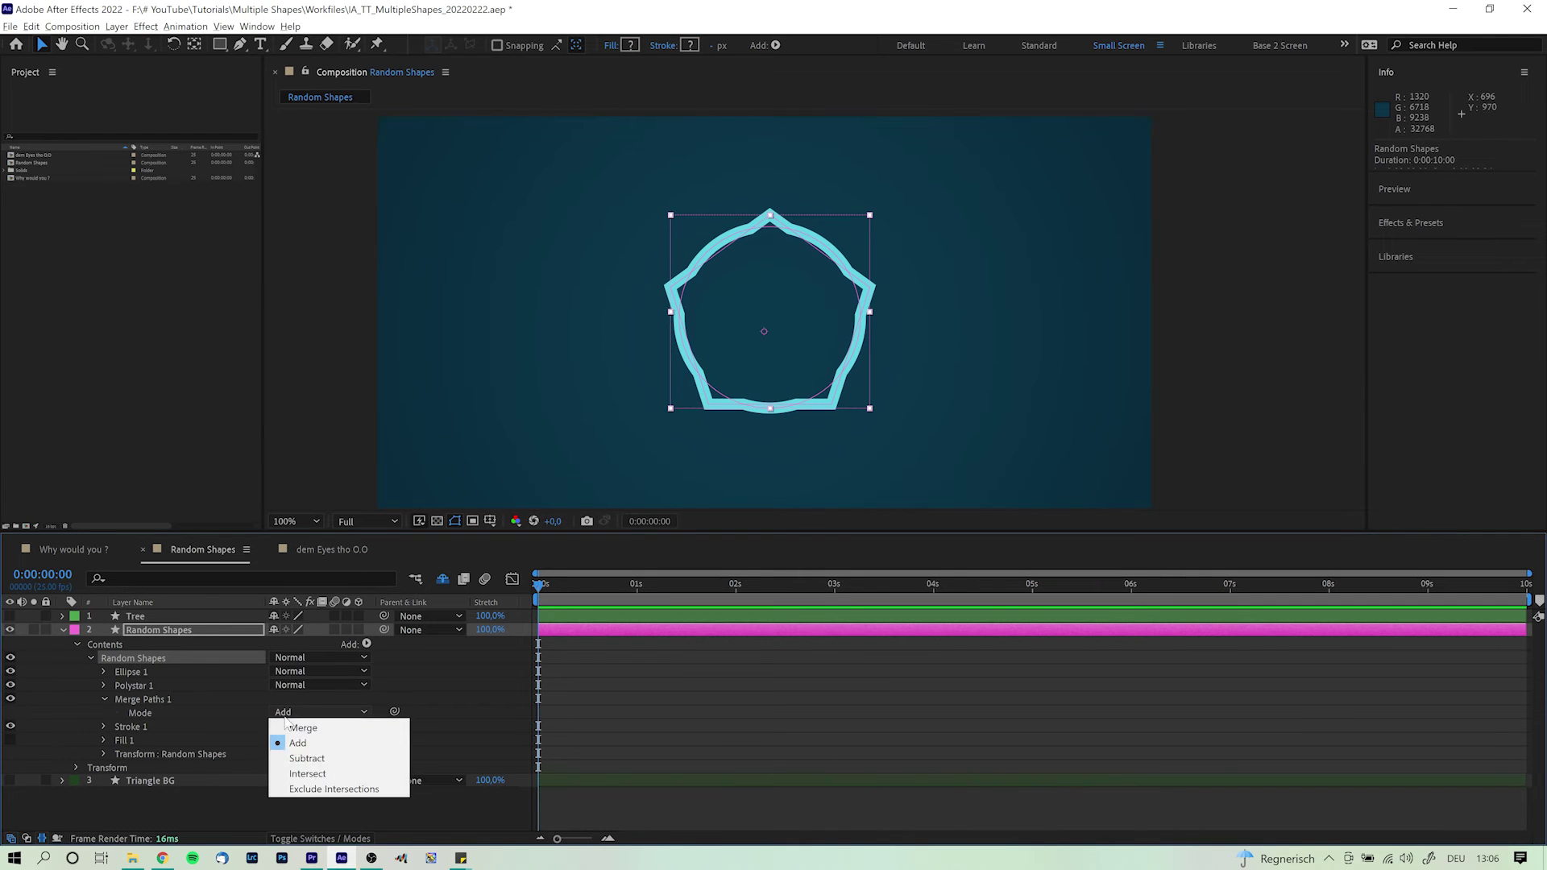
pyautogui.click(308, 775)
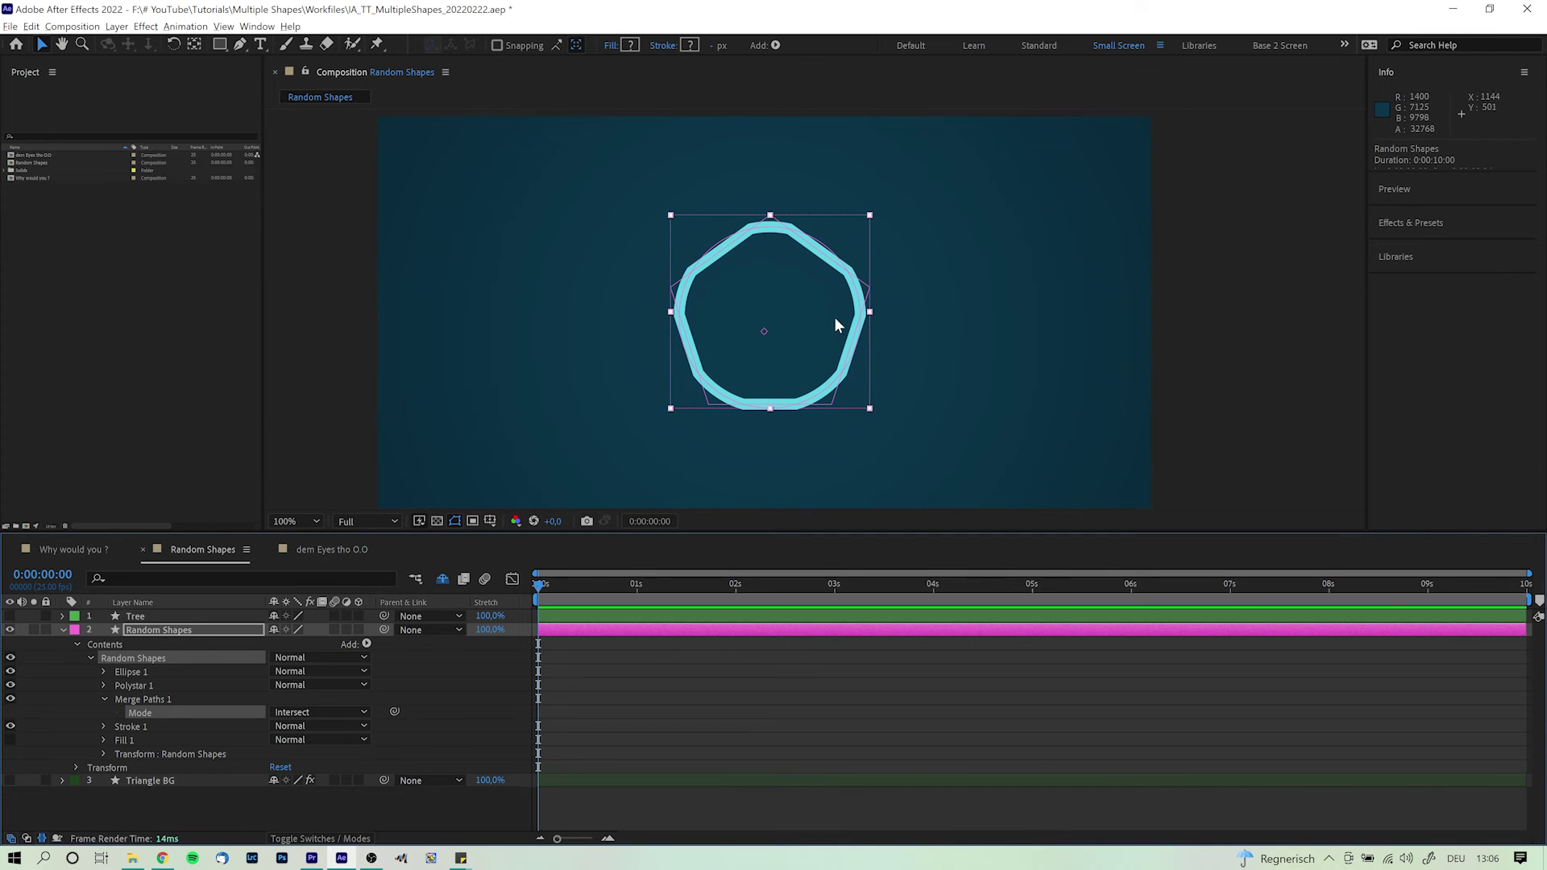
# Step: Nudge the circle down-right and move it below the pentagon in the stack
pyautogui.click(129, 672)
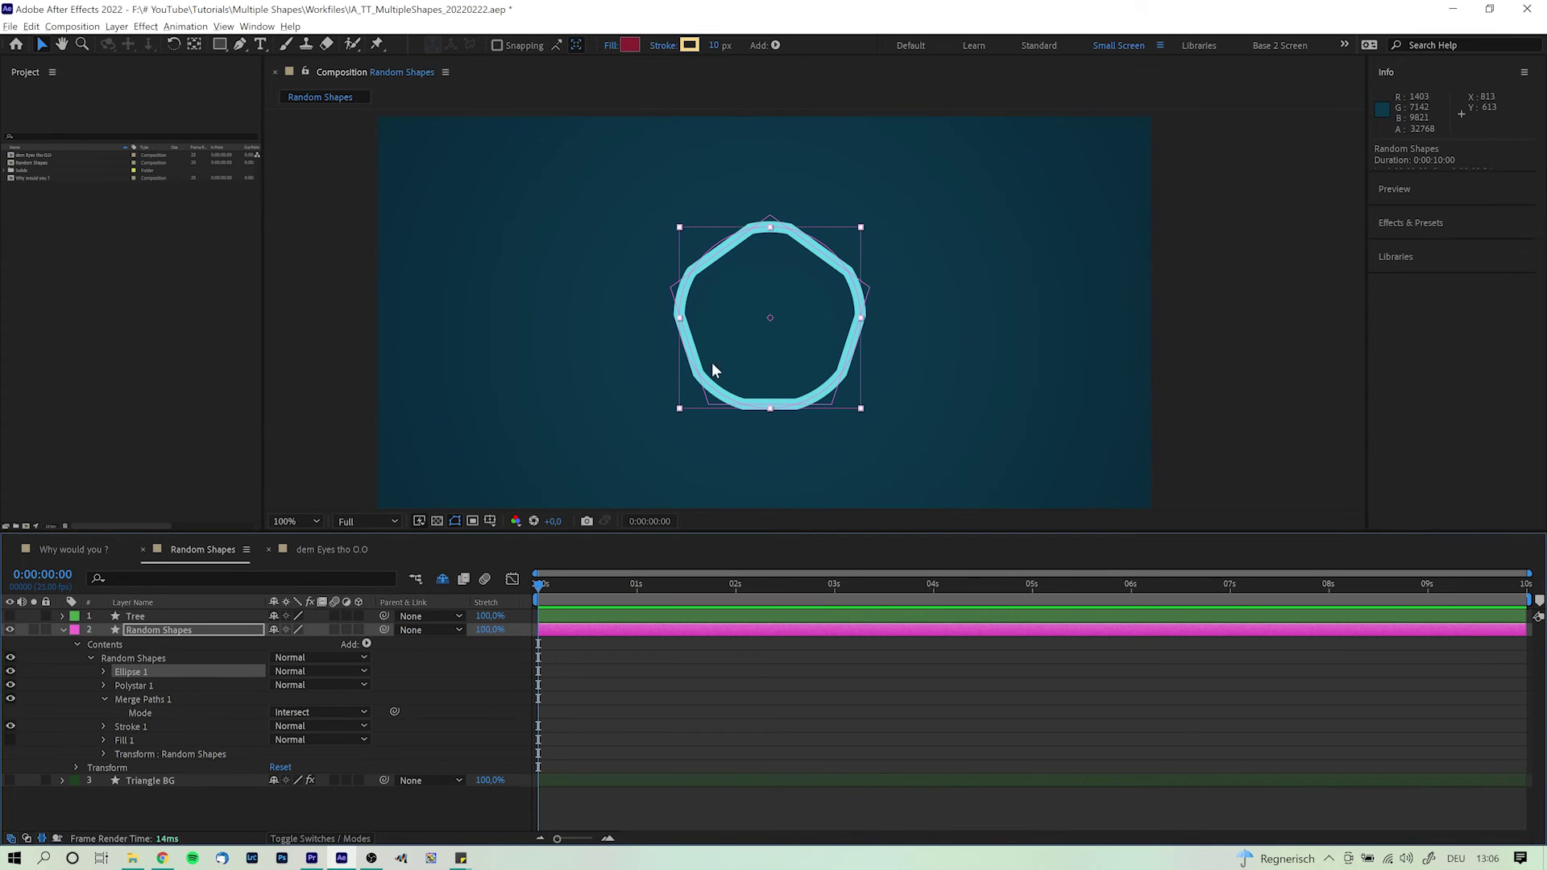
pyautogui.moveTo(728, 364)
pyautogui.mouseDown()
pyautogui.moveTo(779, 397)
pyautogui.moveTo(834, 392)
pyautogui.moveTo(730, 356)
pyautogui.mouseUp()
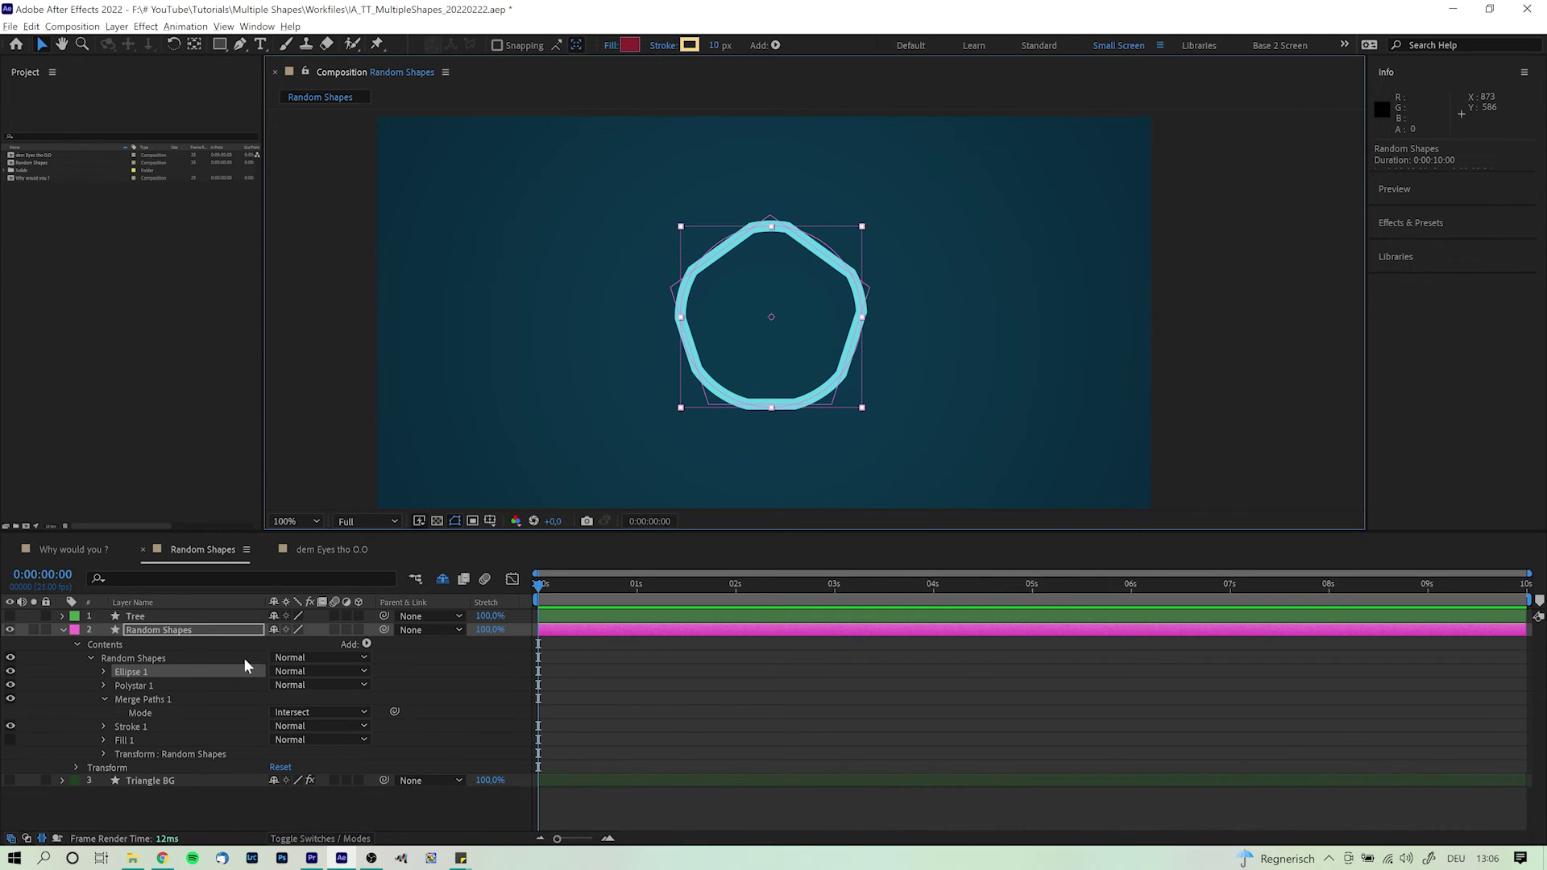
pyautogui.moveTo(127, 669)
pyautogui.mouseDown()
pyautogui.moveTo(134, 700)
pyautogui.moveTo(143, 687)
pyautogui.mouseUp()
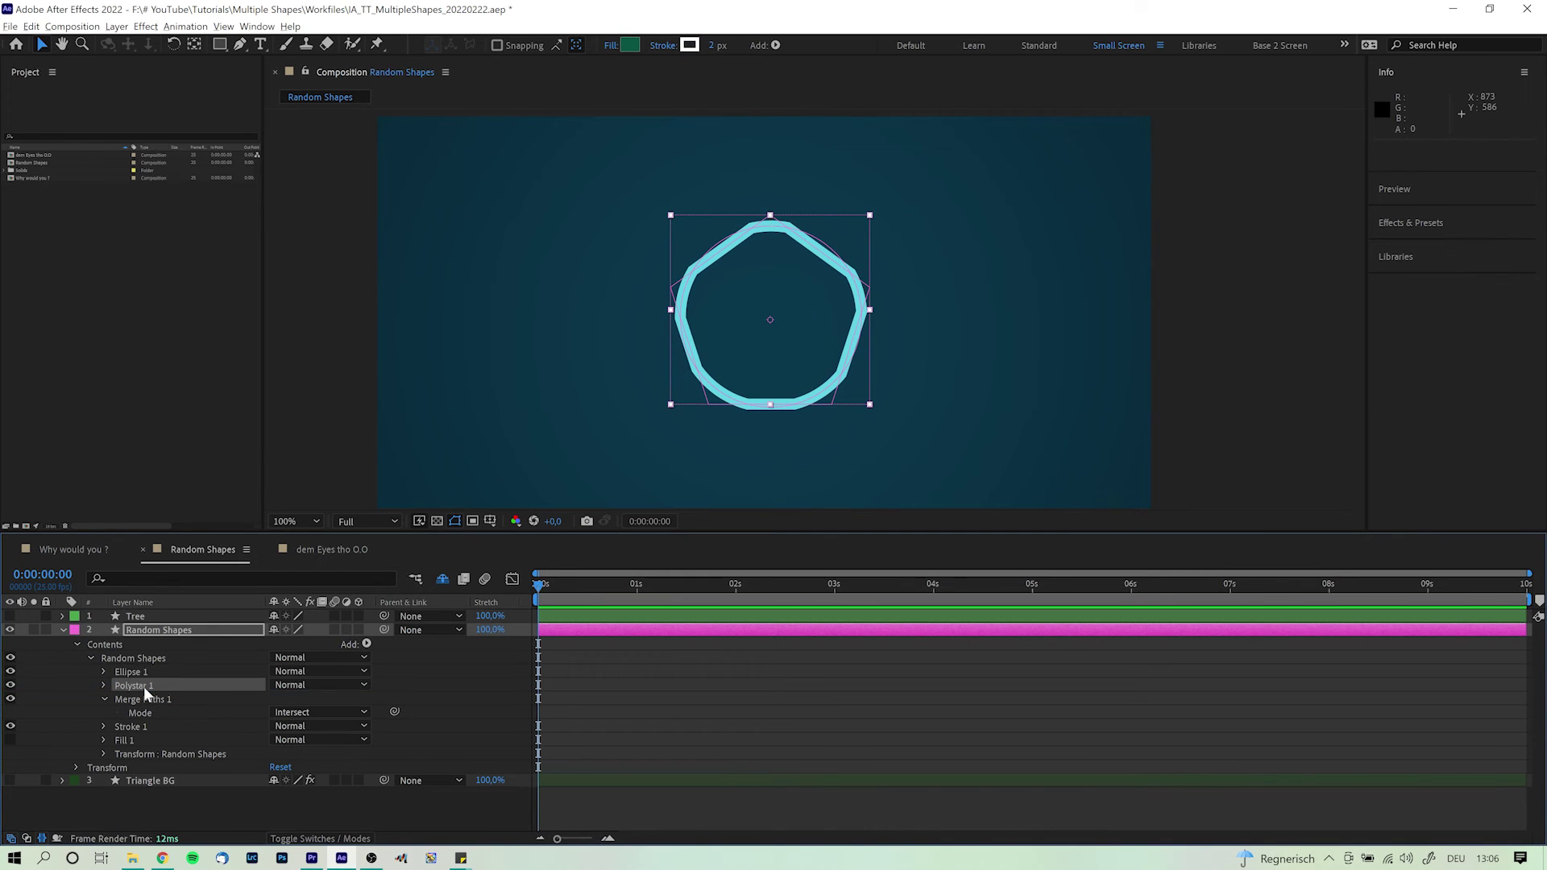
# Step: Switch the merge mode to Subtract and set the stroke width to 3
pyautogui.click(310, 713)
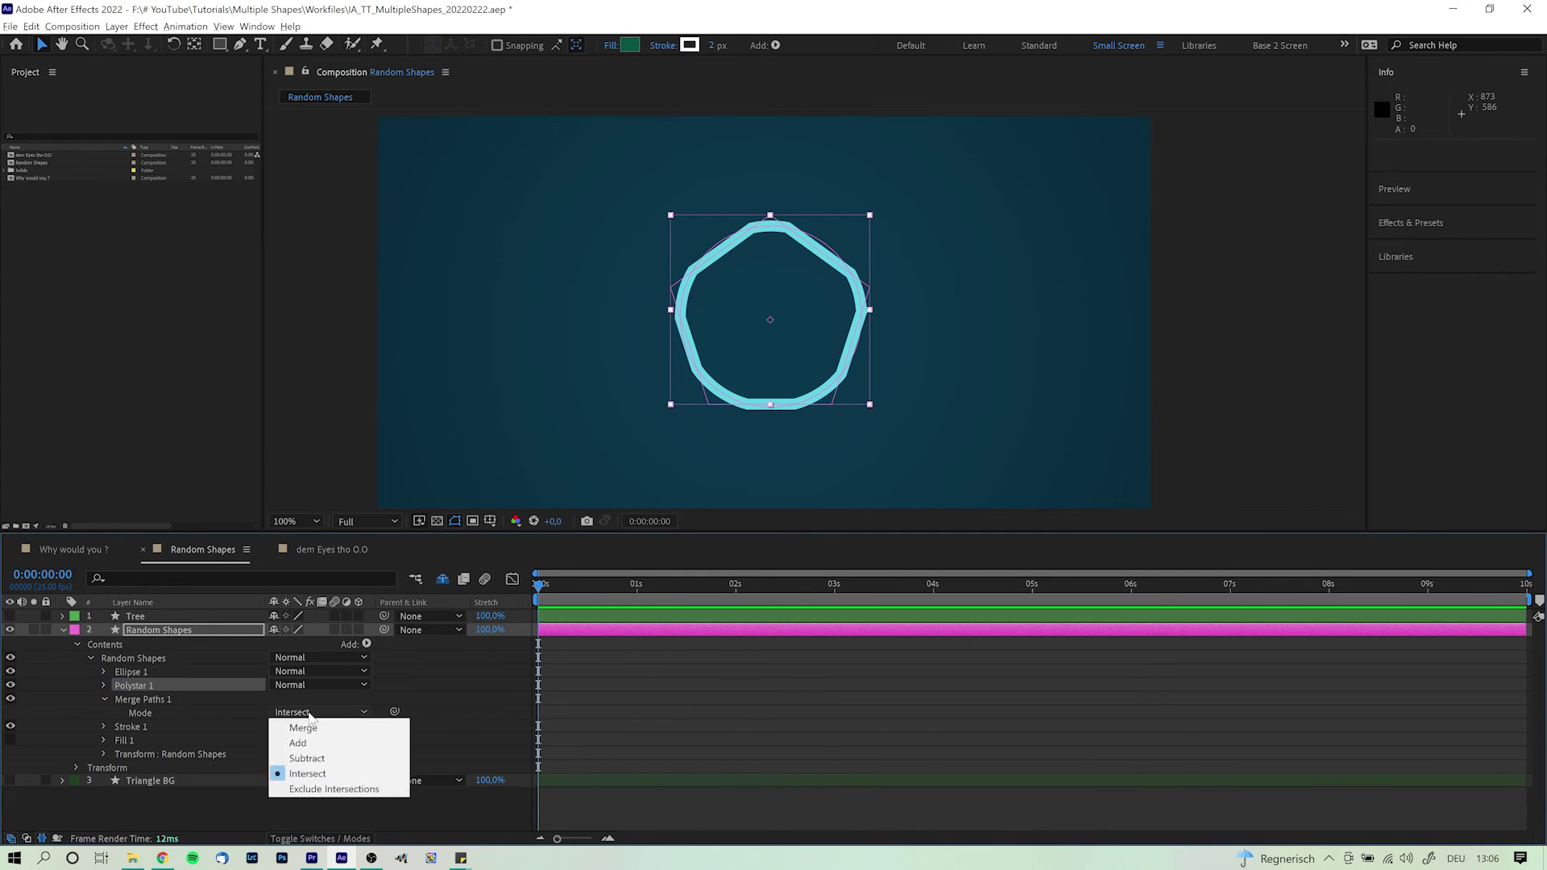
pyautogui.click(308, 761)
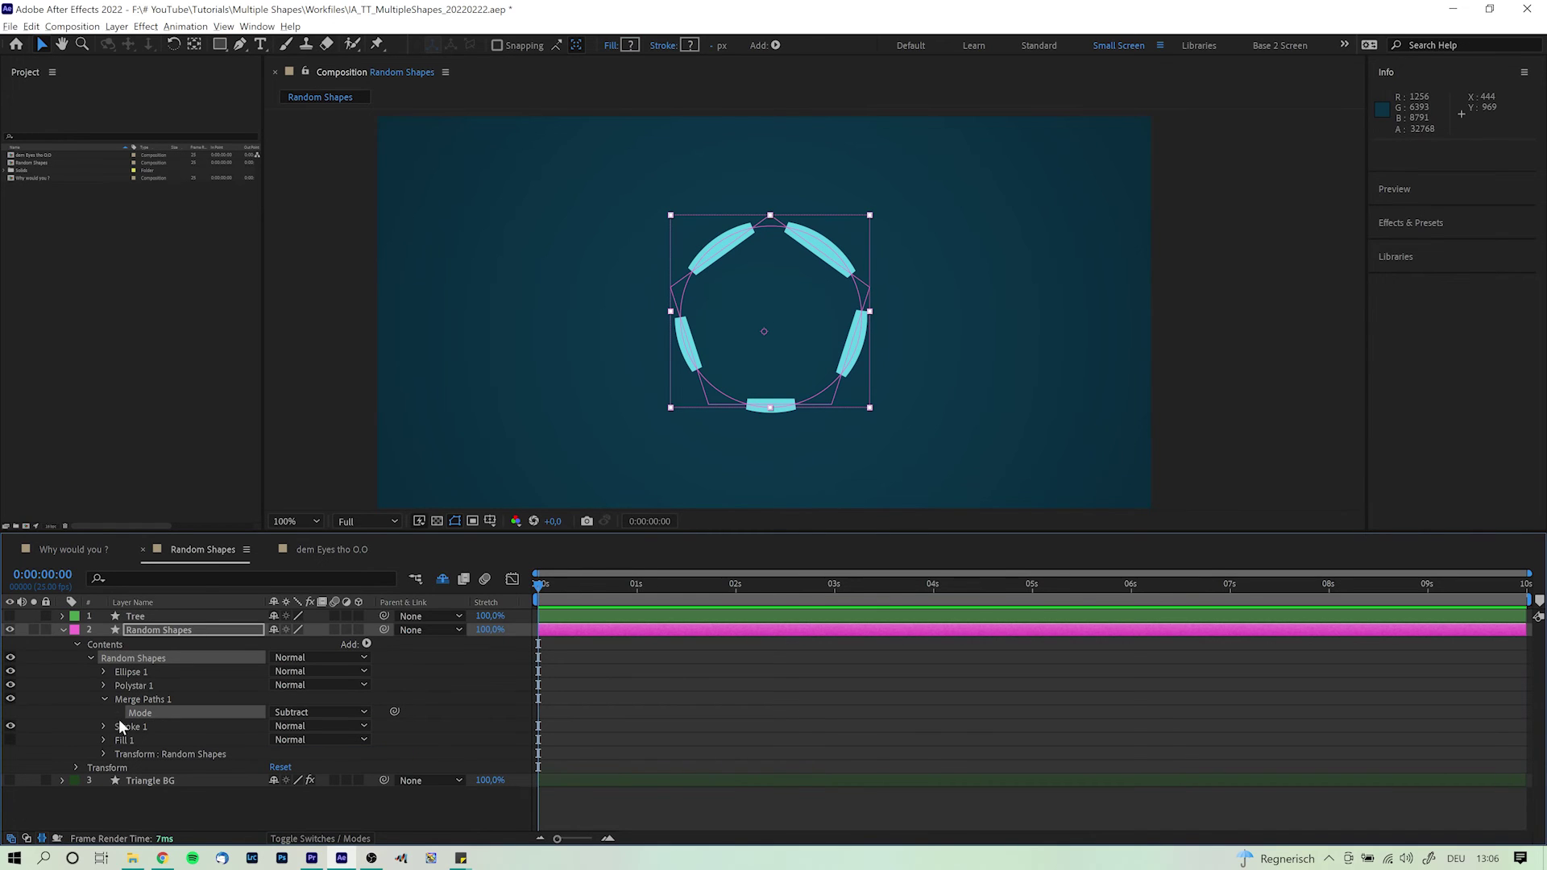
pyautogui.click(127, 727)
pyautogui.click(103, 726)
pyautogui.scroll(-2, 250, 758)
pyautogui.click(278, 742)
pyautogui.write('3')
pyautogui.press('Return')
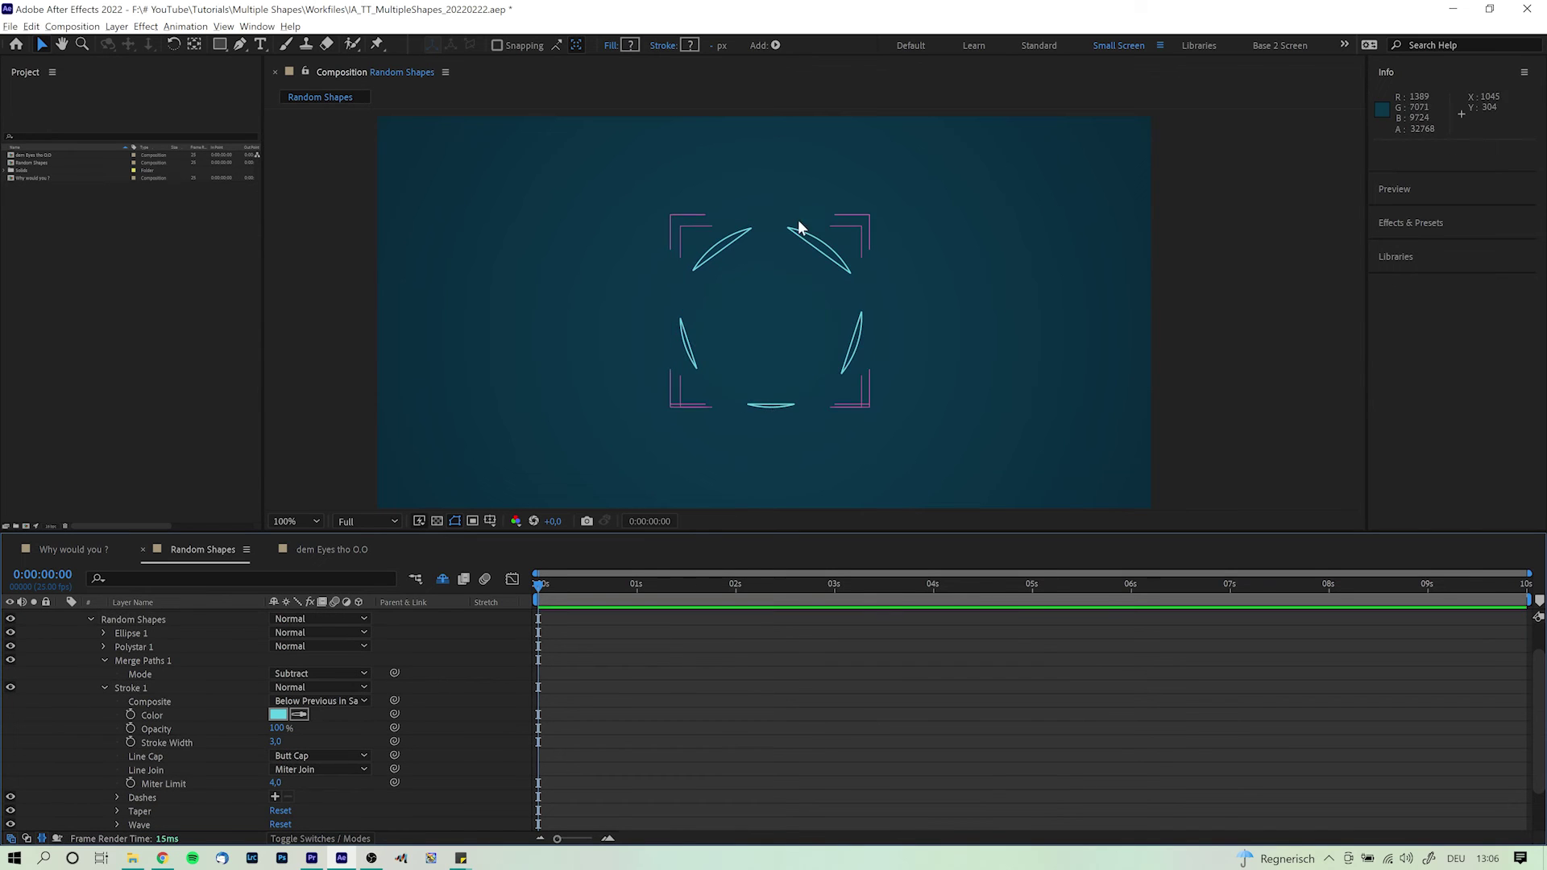
pyautogui.scroll(2, 783, 284)
# Step: Recentre the circle and place it below the pentagon in the stack
pyautogui.moveTo(764, 356); pyautogui.dragTo(790, 320)
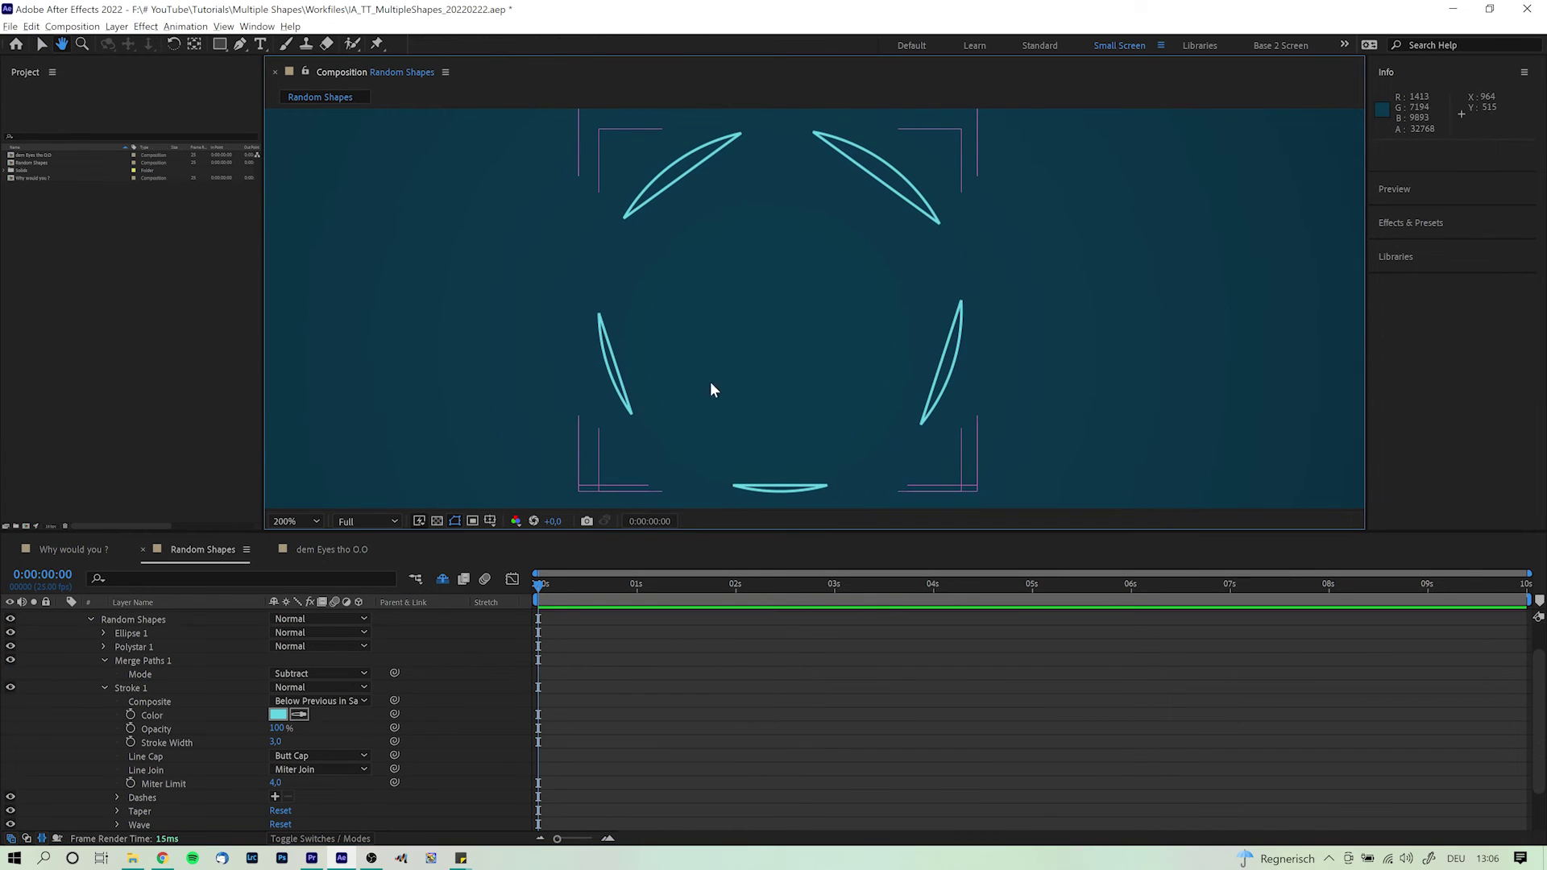
pyautogui.click(141, 673)
pyautogui.click(131, 634)
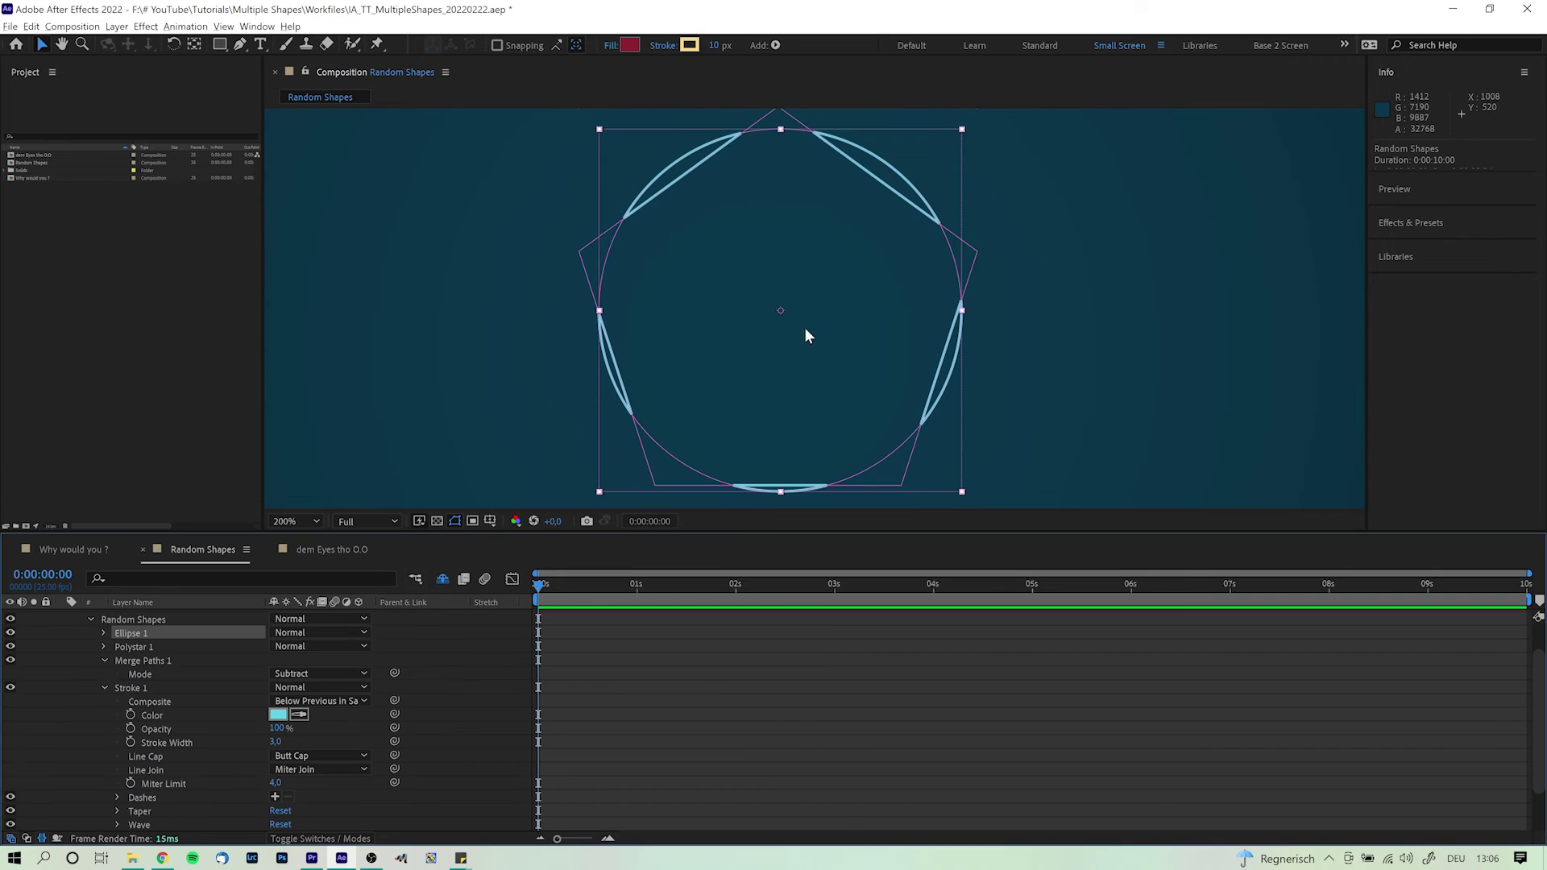
pyautogui.moveTo(806, 331)
pyautogui.mouseDown()
pyautogui.moveTo(868, 336)
pyautogui.moveTo(798, 329)
pyautogui.mouseUp()
pyautogui.moveTo(131, 633); pyautogui.dragTo(140, 655)
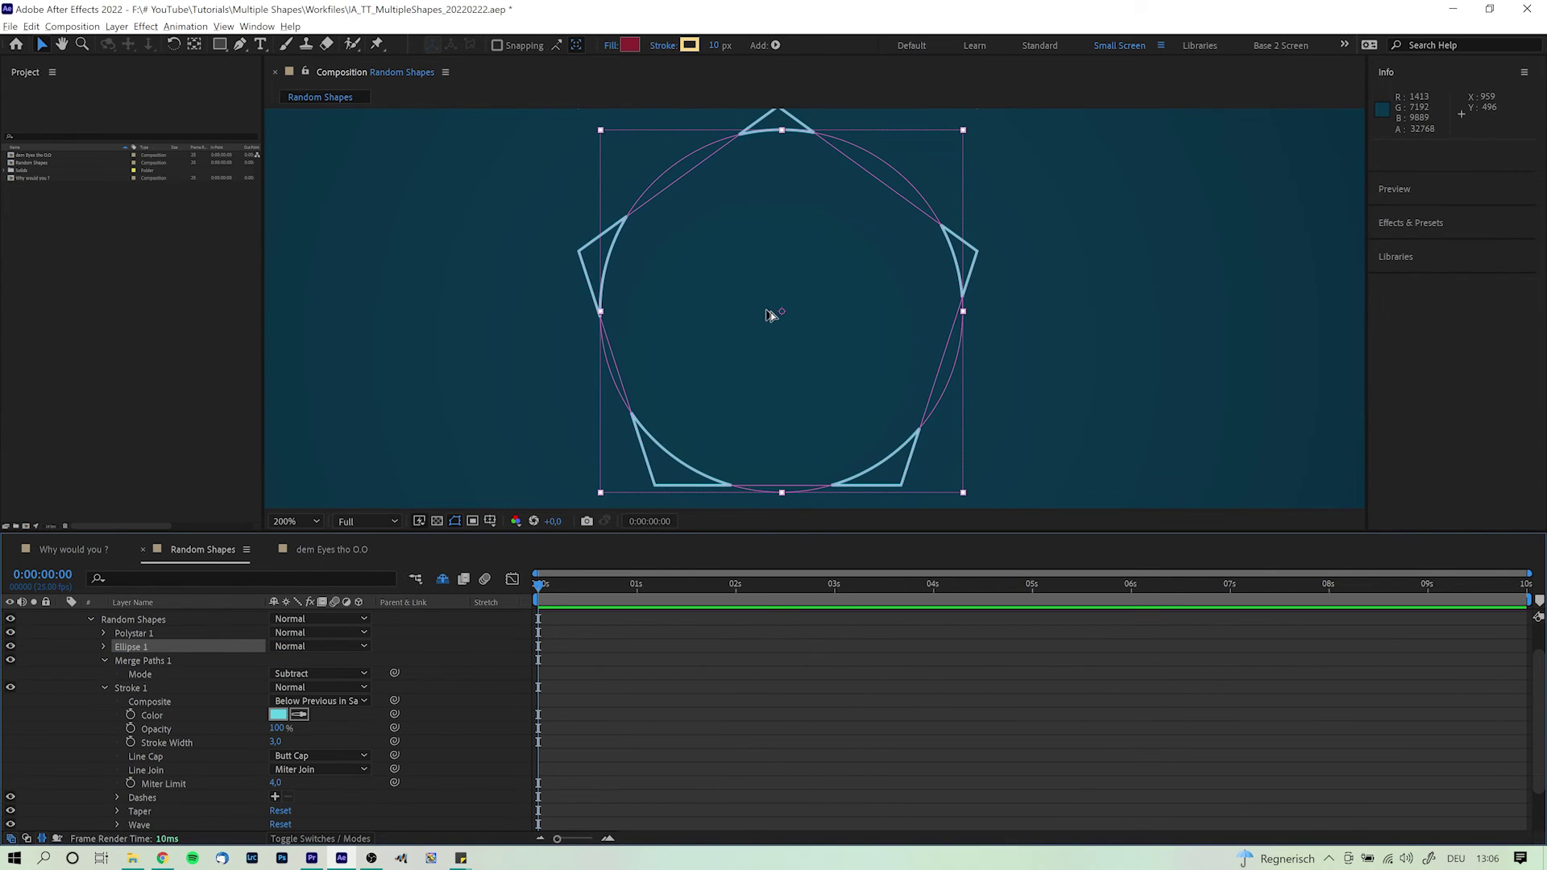
# Step: Zoom to 100% and move the pentagon right and down, below the circle
pyautogui.press('/')
pyautogui.click(129, 635)
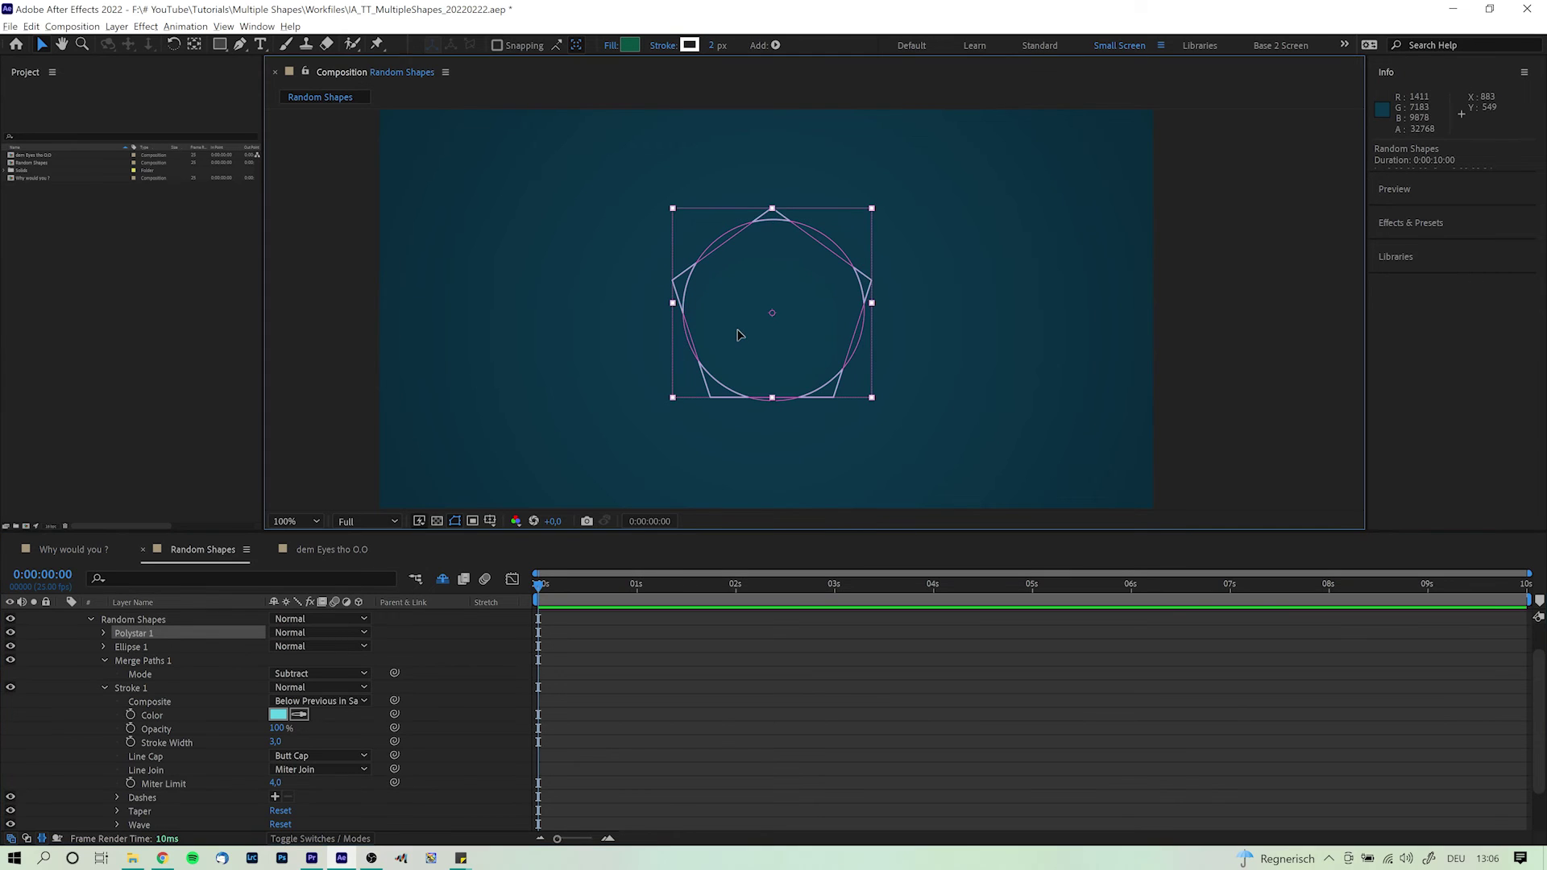
pyautogui.moveTo(743, 335); pyautogui.dragTo(826, 399)
pyautogui.moveTo(139, 628); pyautogui.dragTo(145, 651)
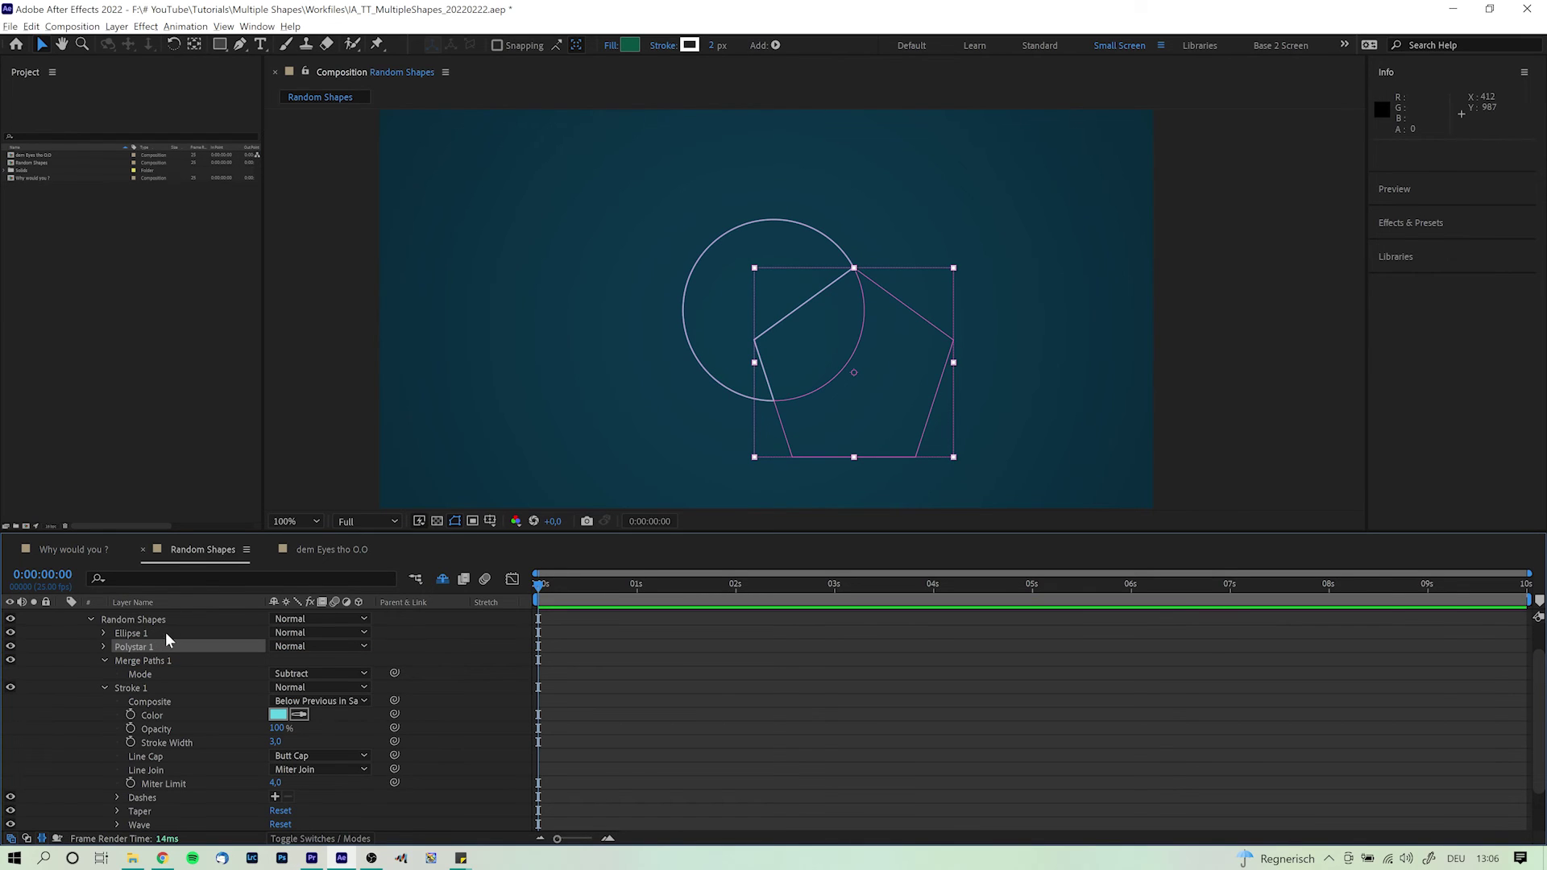
# Step: Undo the last shape move and set the merge mode to Exclude Intersections
pyautogui.hotkey('ctrl', 'z')
pyautogui.hotkey('ctrl', 'z')
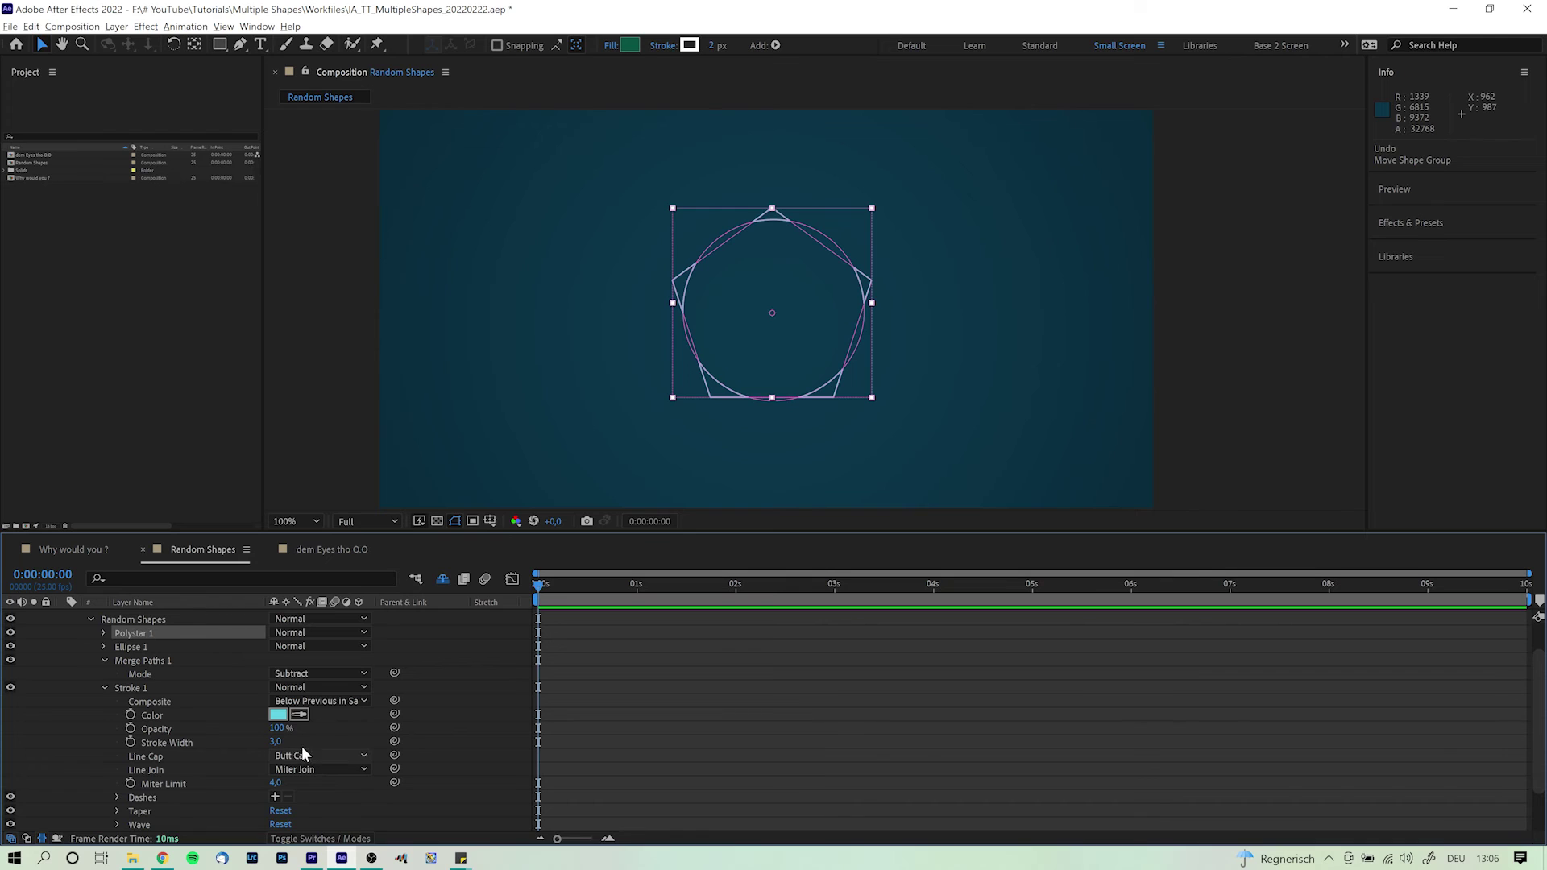
pyautogui.click(295, 674)
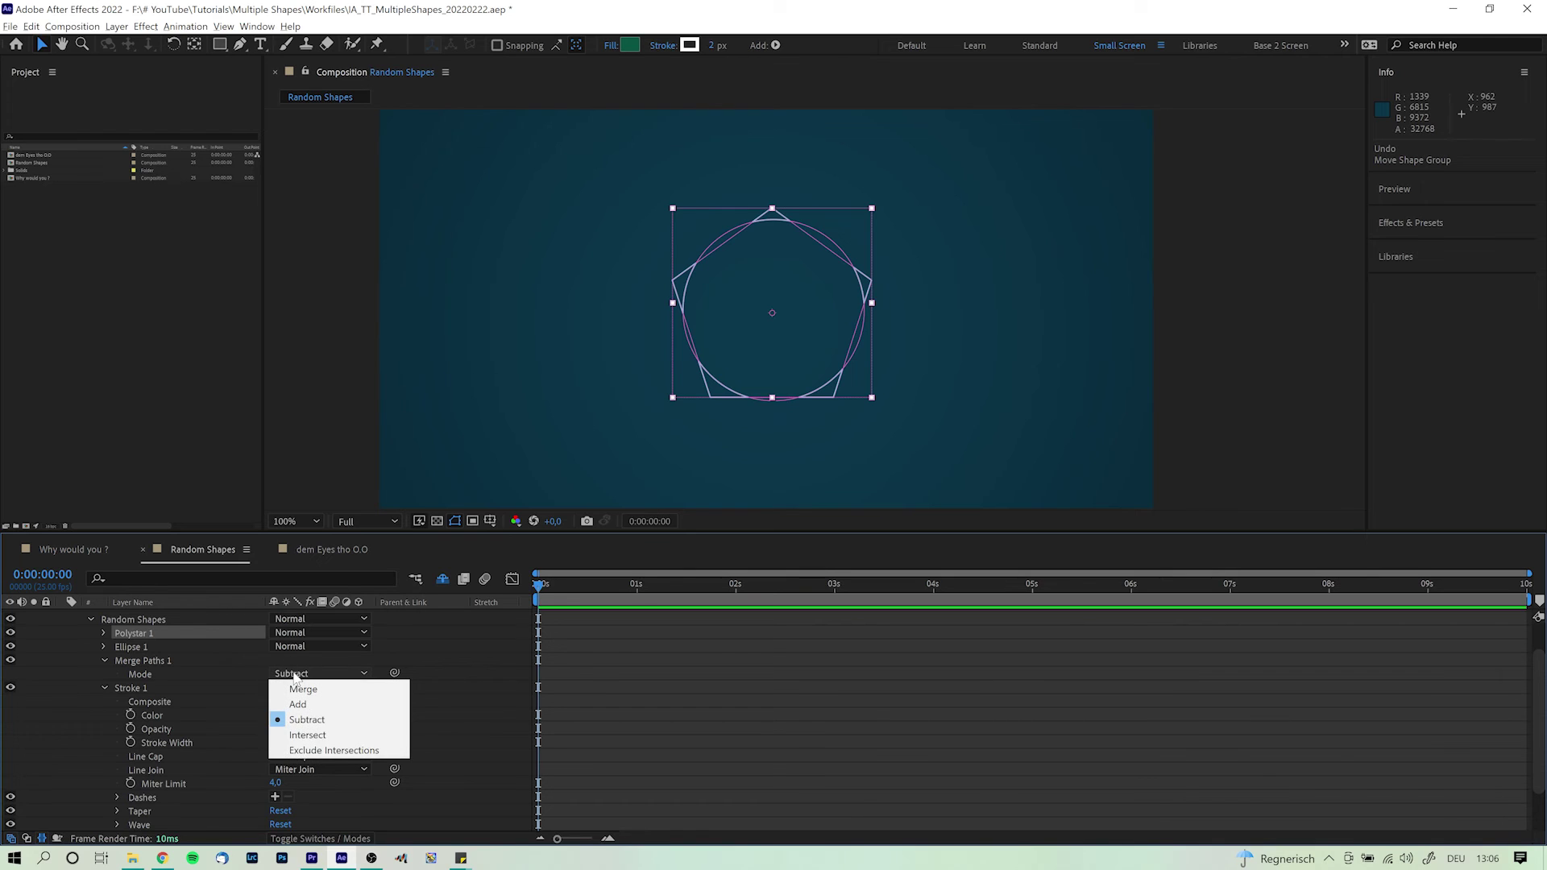
pyautogui.click(318, 751)
pyautogui.click(732, 701)
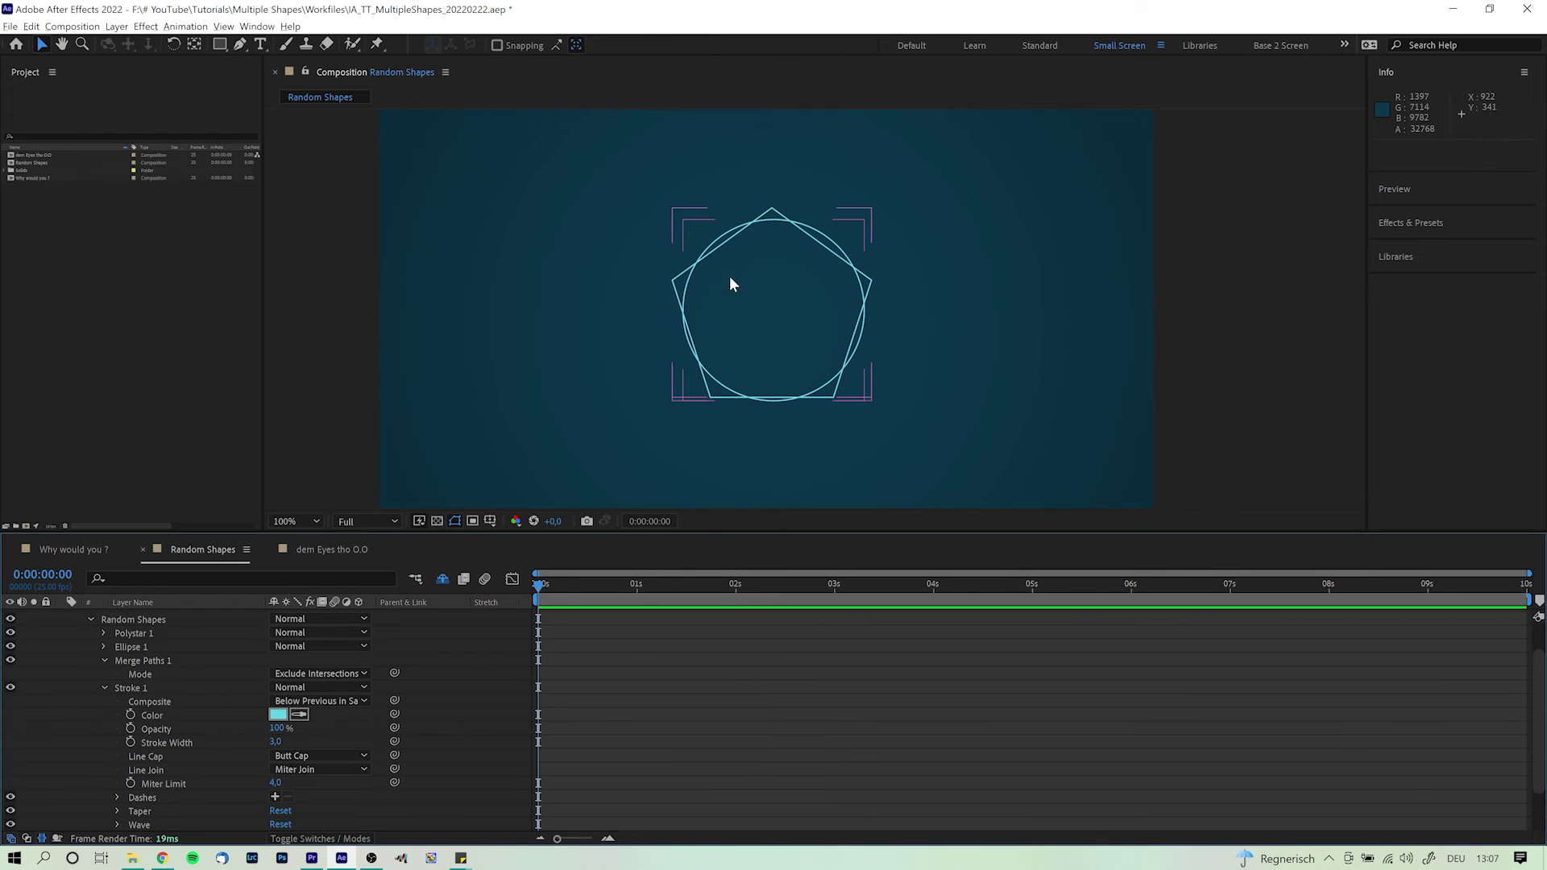
# Step: Switch the merge mode to Add and thicken the combined outline's stroke
pyautogui.click(317, 676)
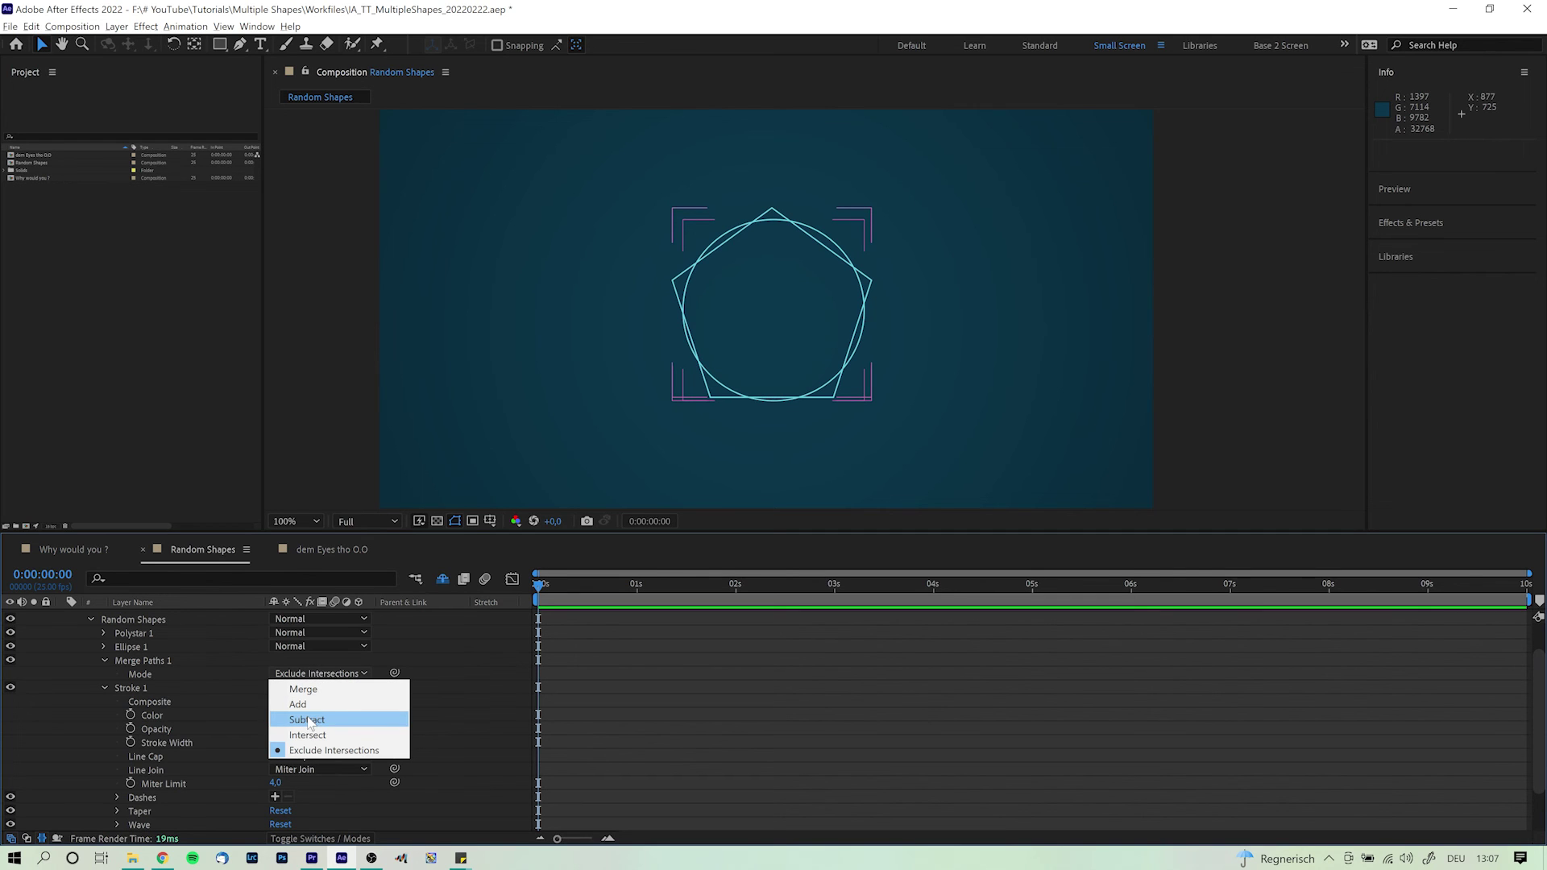
pyautogui.click(298, 705)
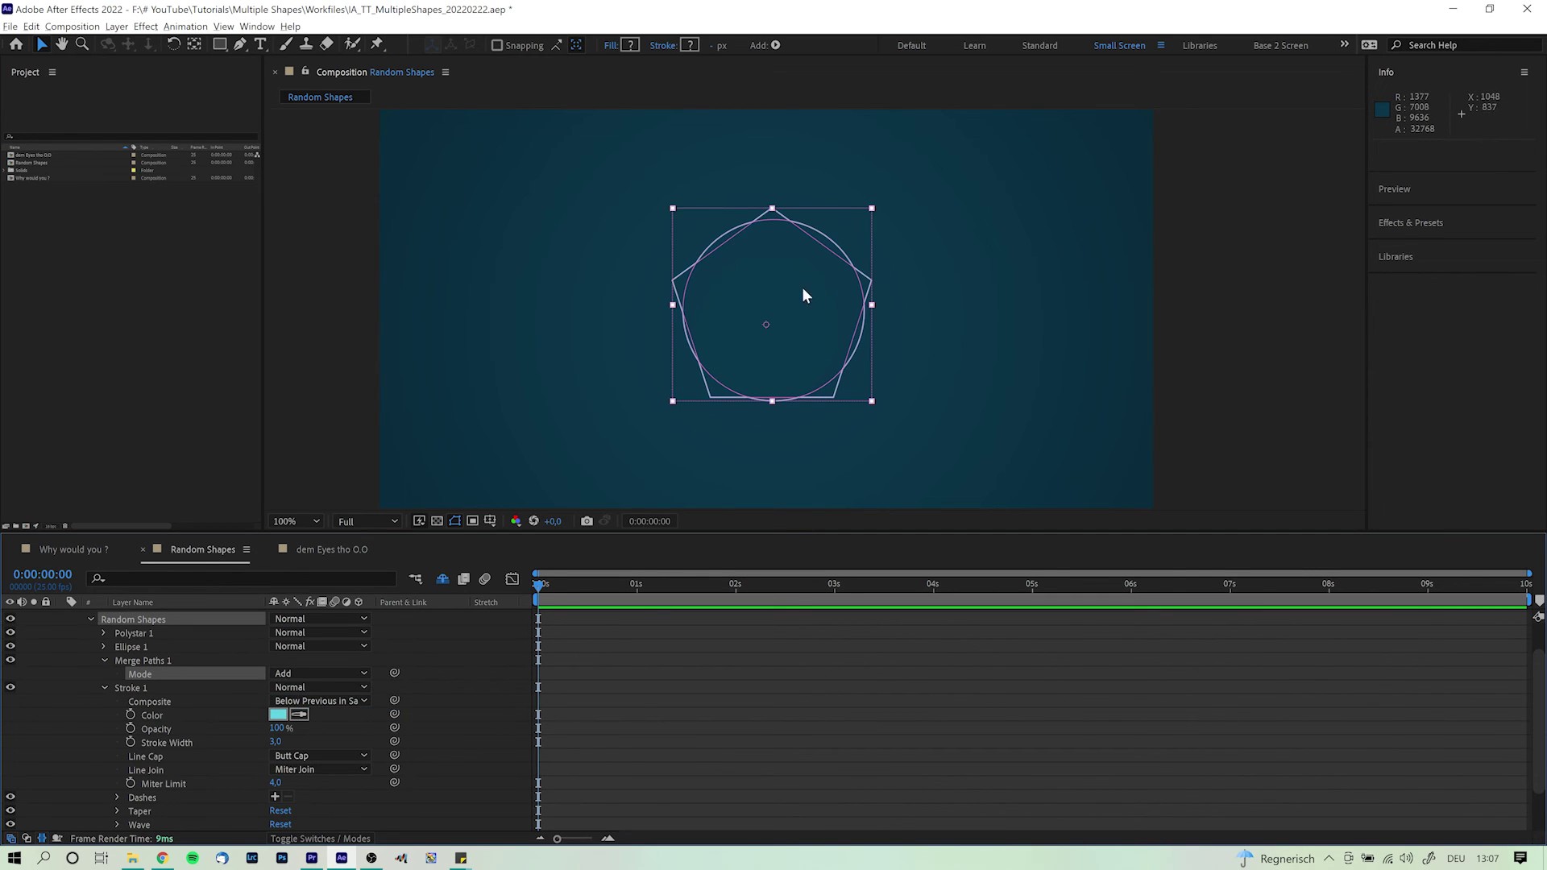
pyautogui.moveTo(275, 742); pyautogui.dragTo(283, 743)
pyautogui.click(649, 728)
pyautogui.click(272, 742)
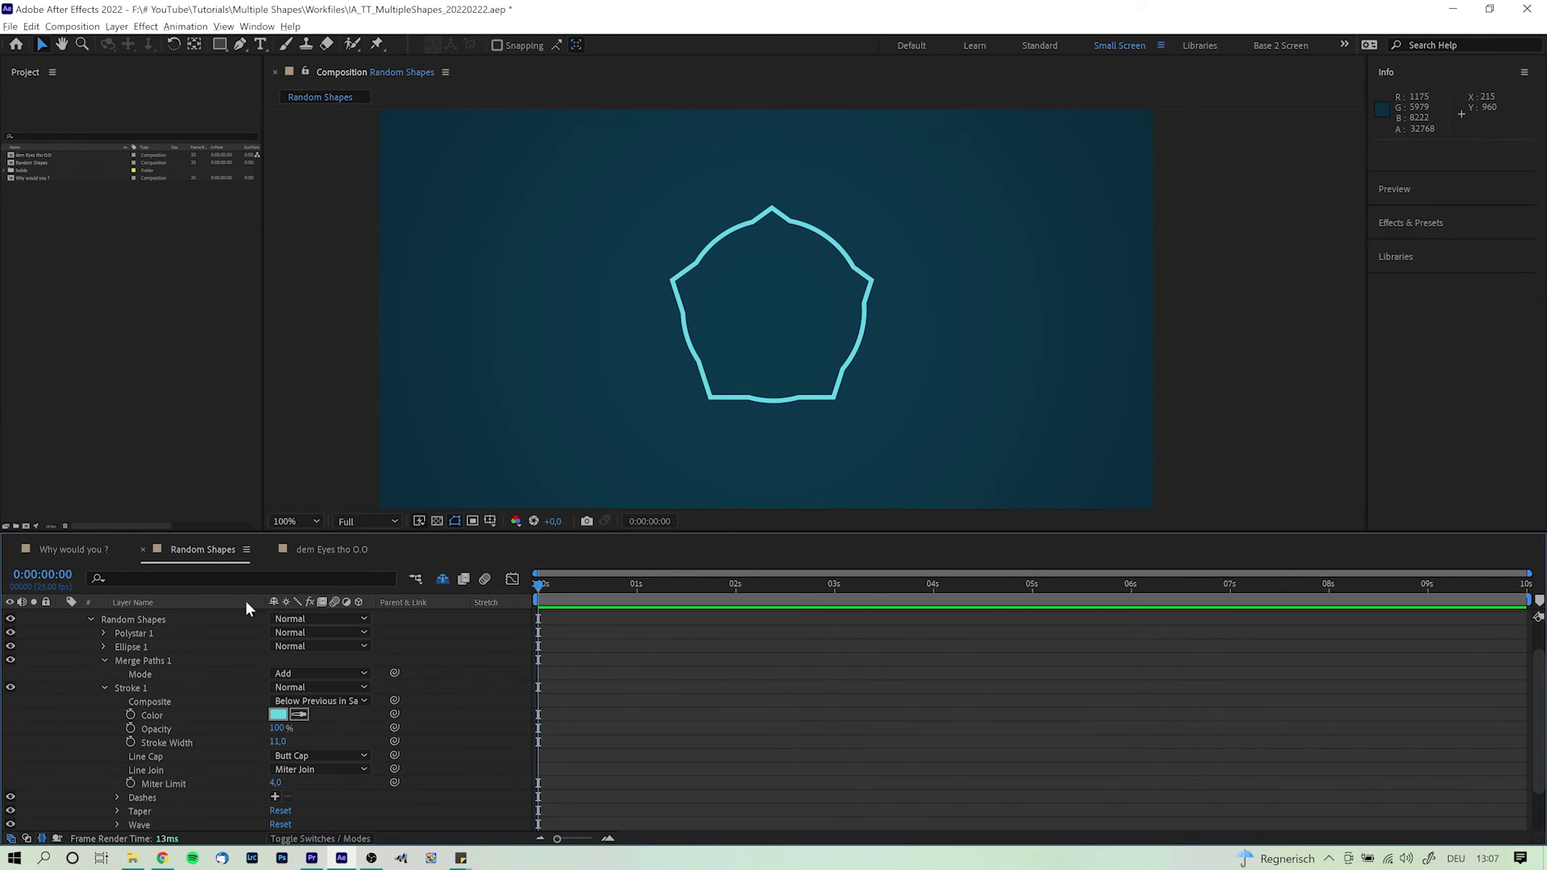
# Step: Apply Gaussian Blur (Legacy) to the What is this? layer and raise its Blurriness
pyautogui.click(306, 549)
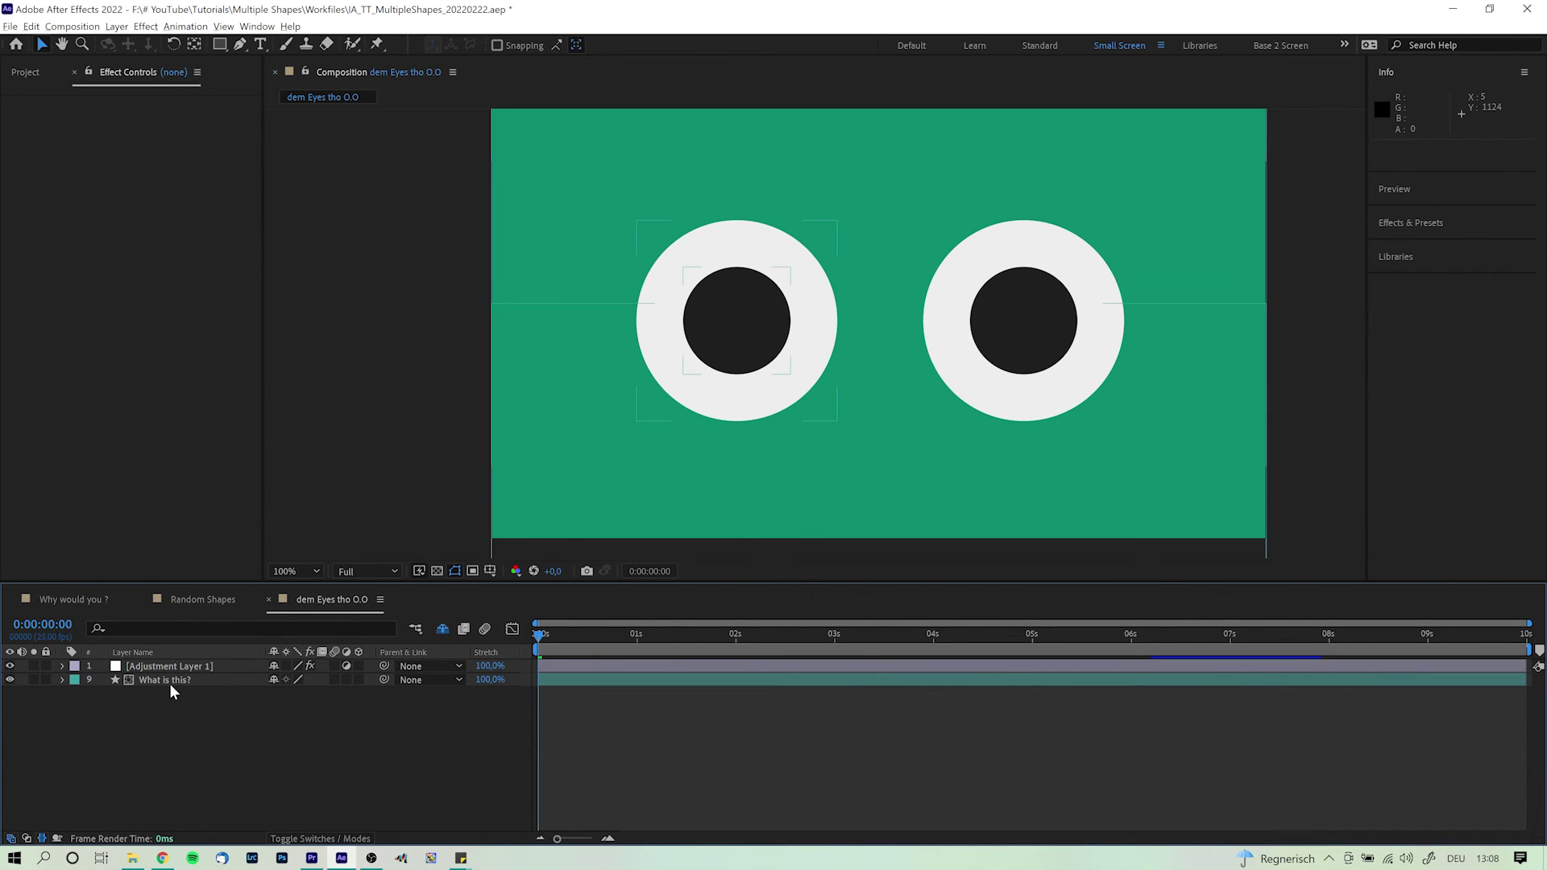
pyautogui.click(736, 306)
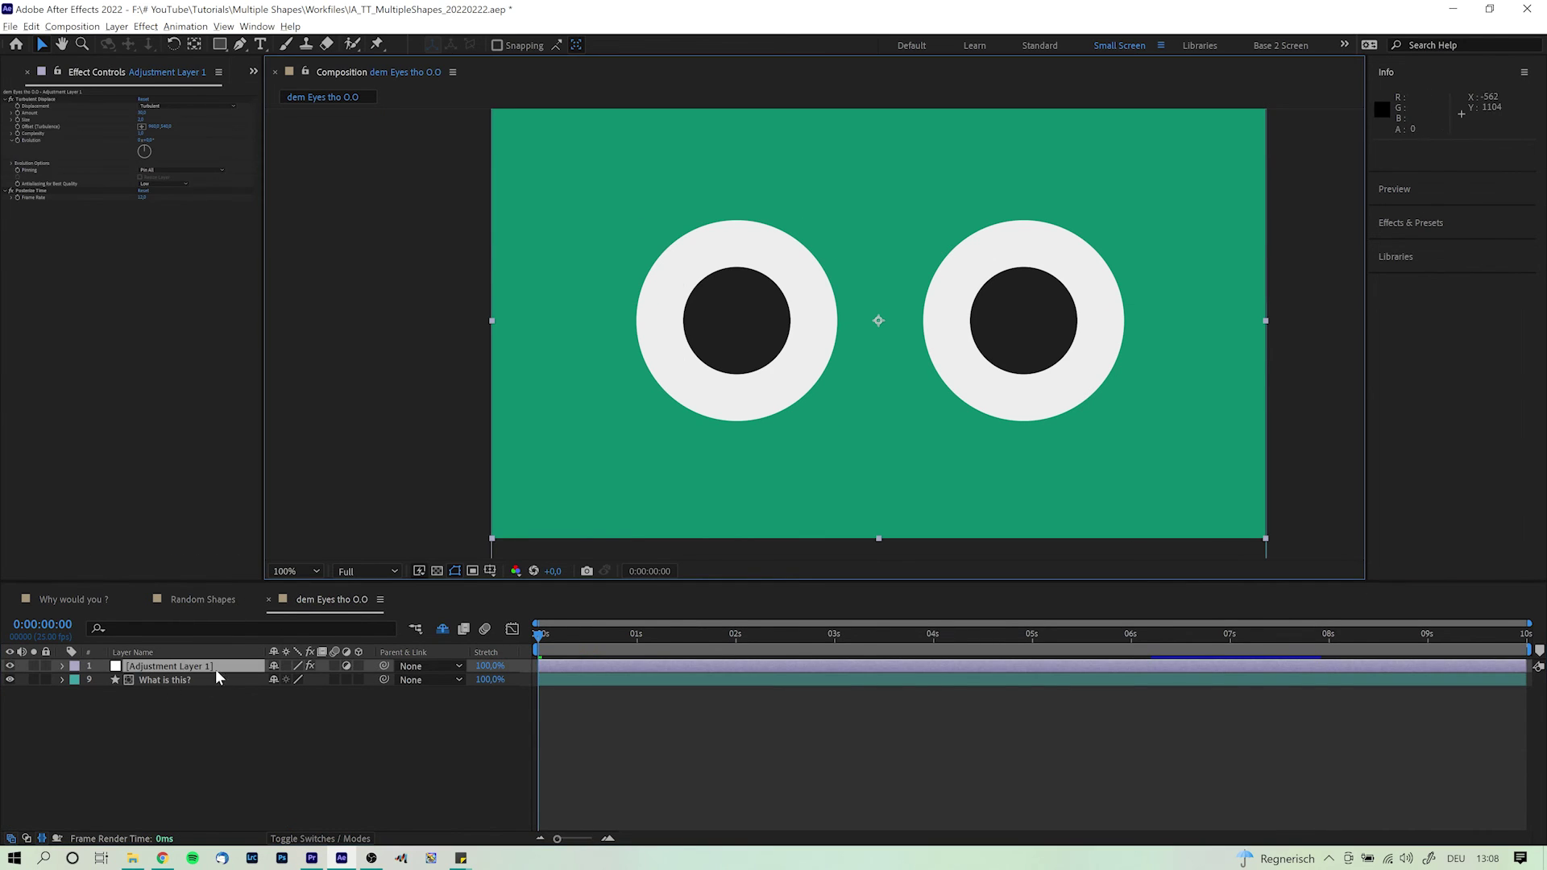
pyautogui.click(149, 681)
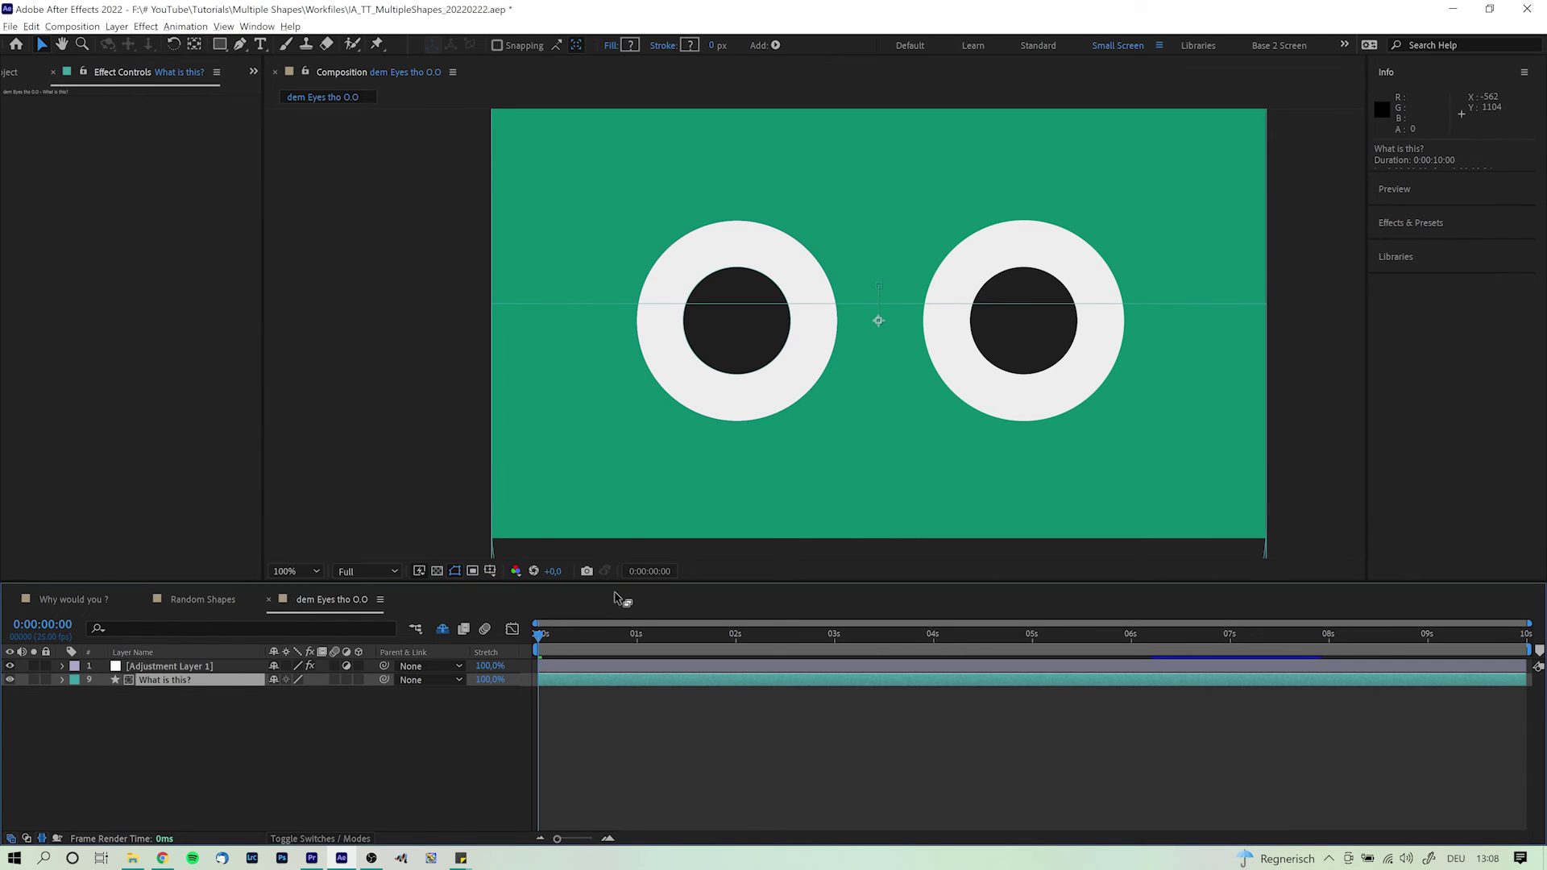
pyautogui.hotkey('ctrl', 'space')
pyautogui.write('gaus')
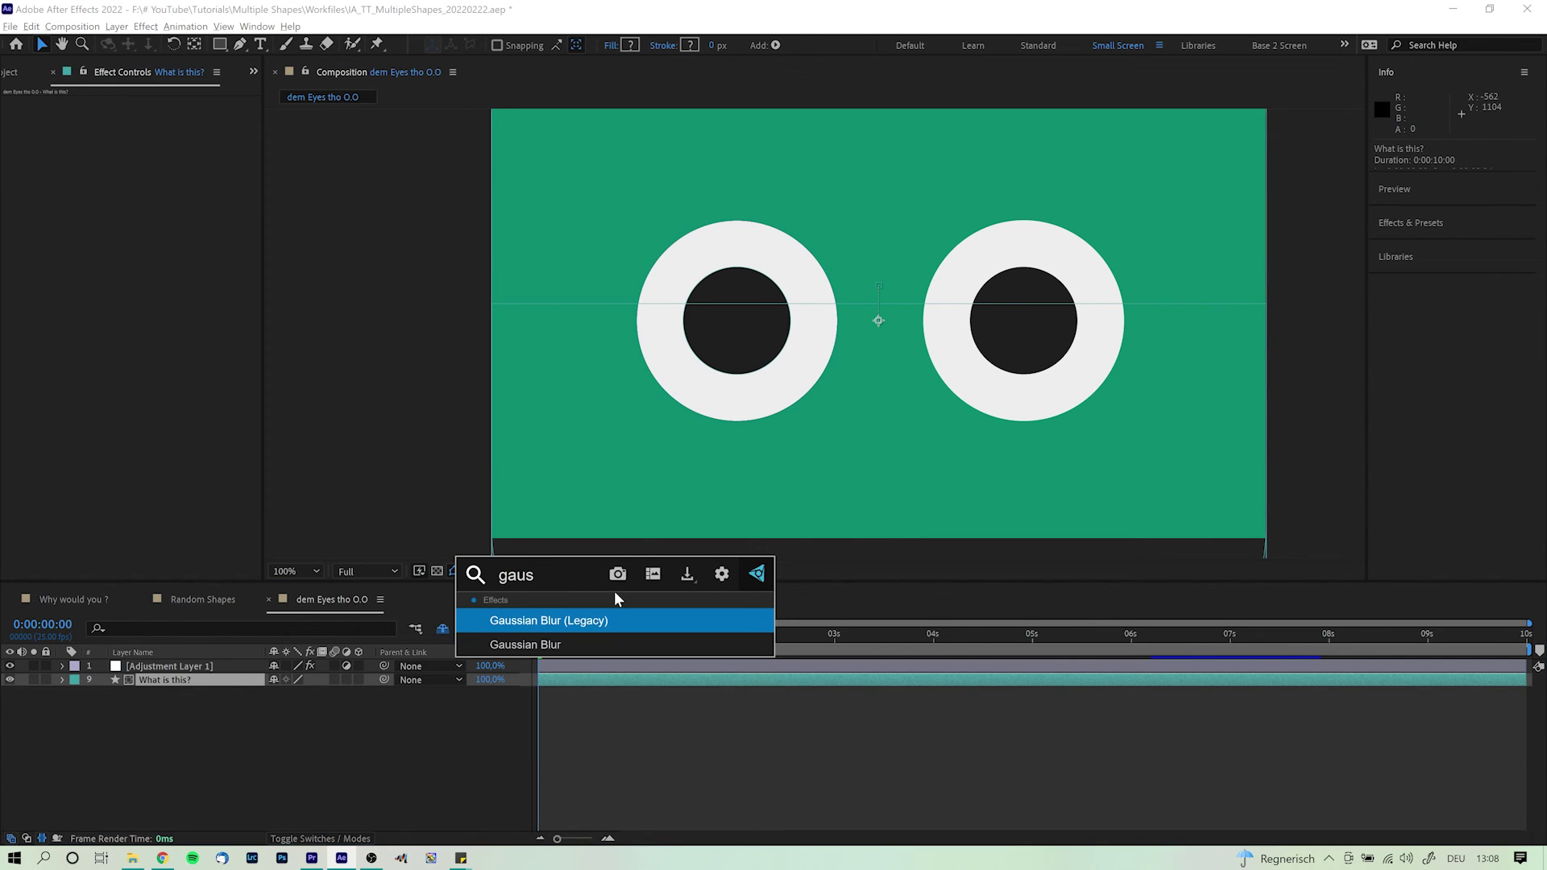
pyautogui.press('Return')
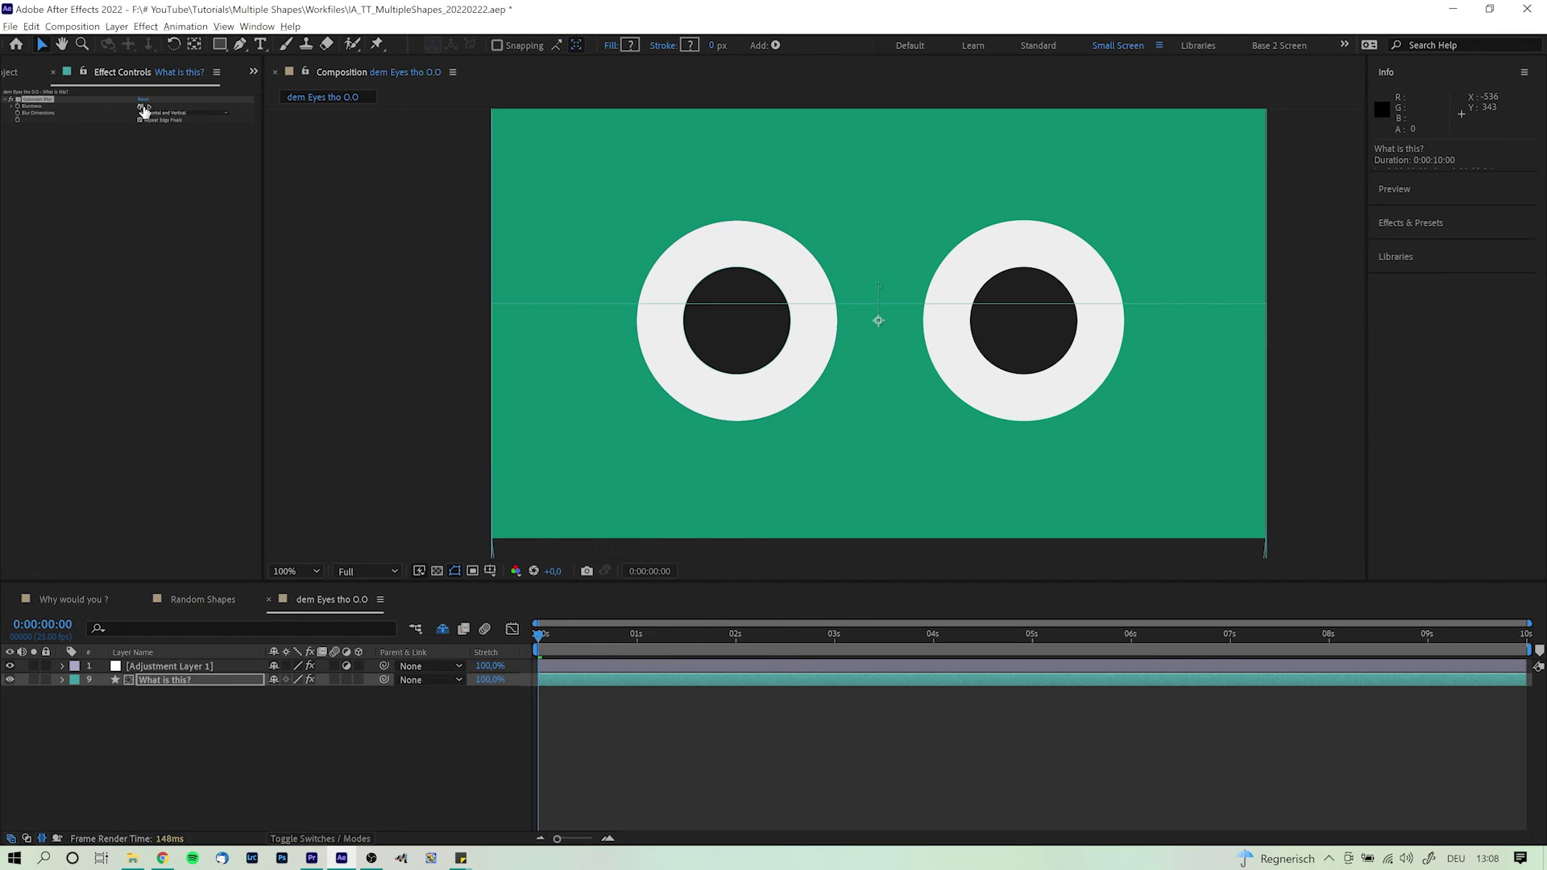
pyautogui.moveTo(144, 110); pyautogui.dragTo(226, 104)
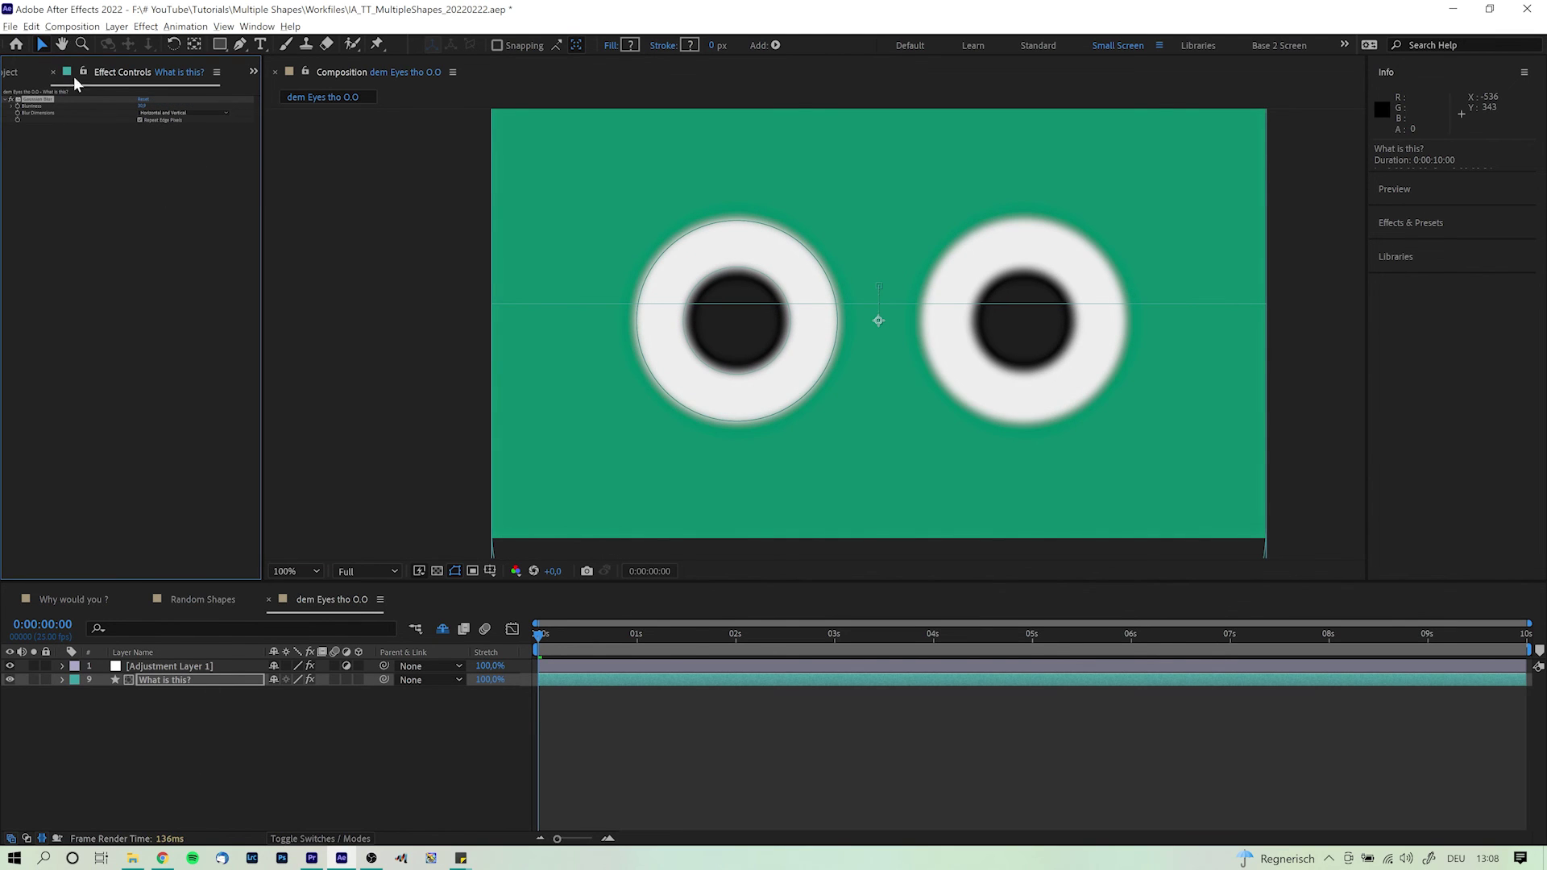